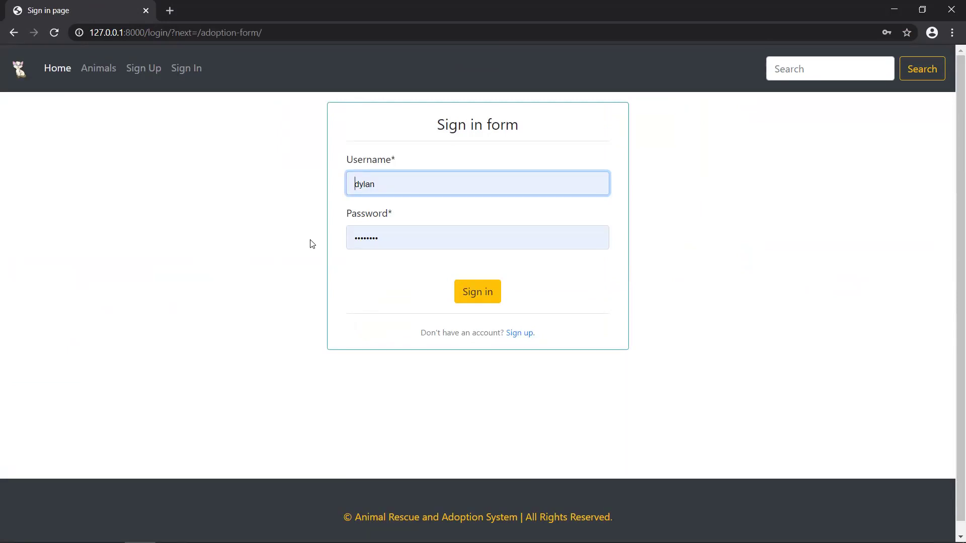
- Check animal 13's details page showing an adopted male cat, then go back to the Animals list
{"action": "left_click", "coordinate": [95, 73]}
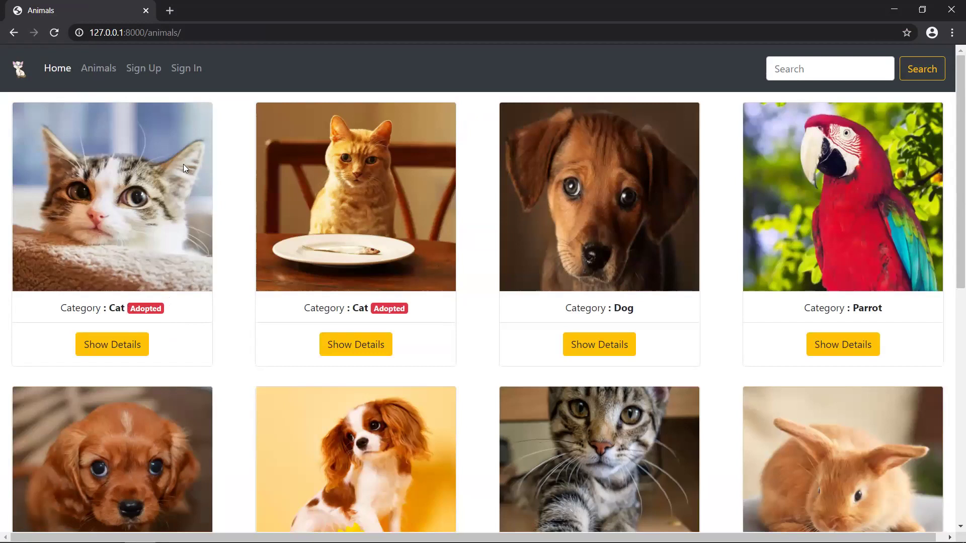
{"action": "left_click", "coordinate": [127, 346]}
{"action": "scroll", "coordinate": [424, 379], "scroll_direction": "down", "scroll_amount": 1}
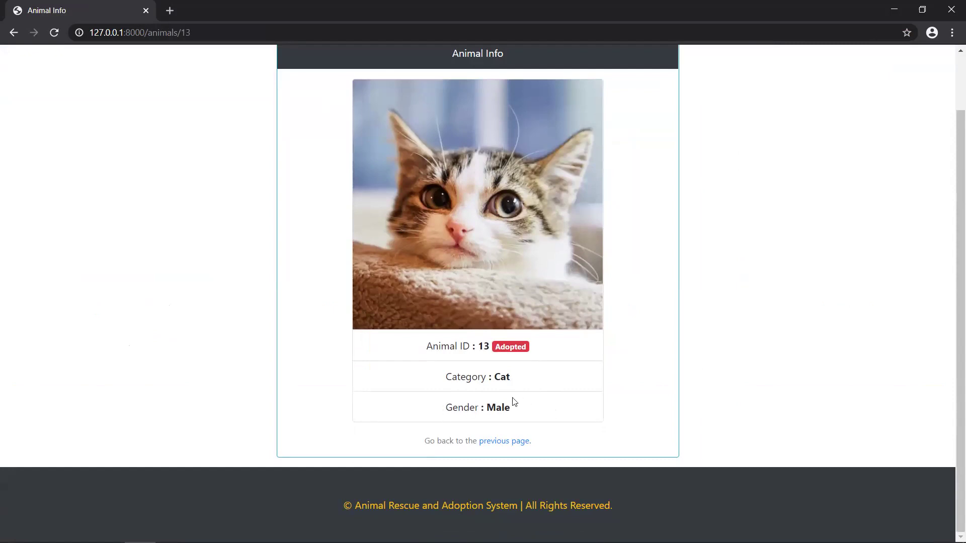
{"action": "scroll", "coordinate": [565, 400], "scroll_direction": "up", "scroll_amount": 2}
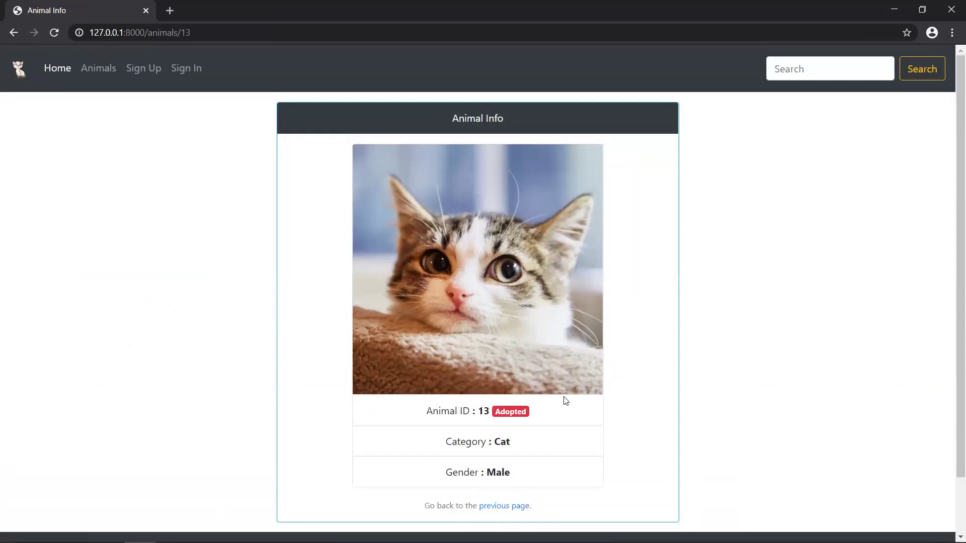
{"action": "scroll", "coordinate": [565, 400], "scroll_direction": "down", "scroll_amount": 2}
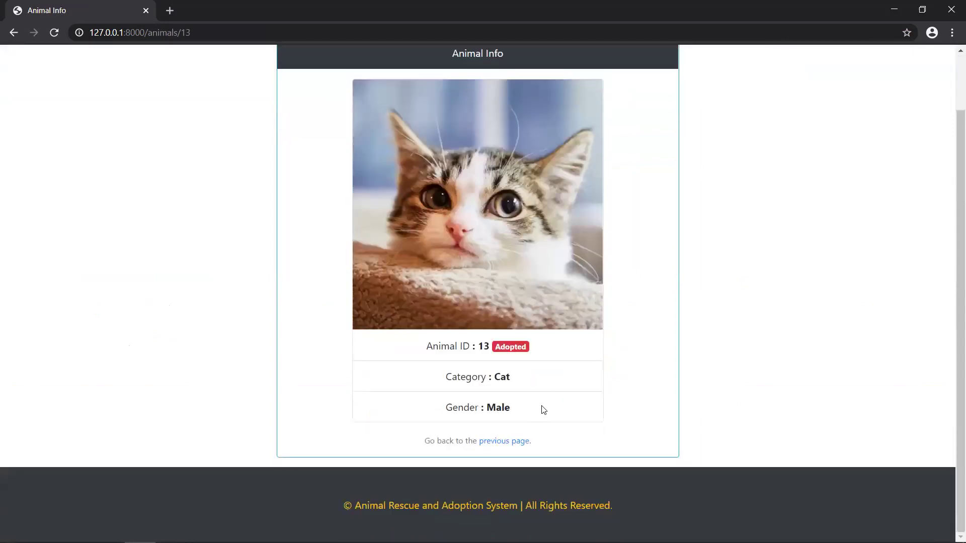
{"action": "scroll", "coordinate": [544, 410], "scroll_direction": "up", "scroll_amount": 2}
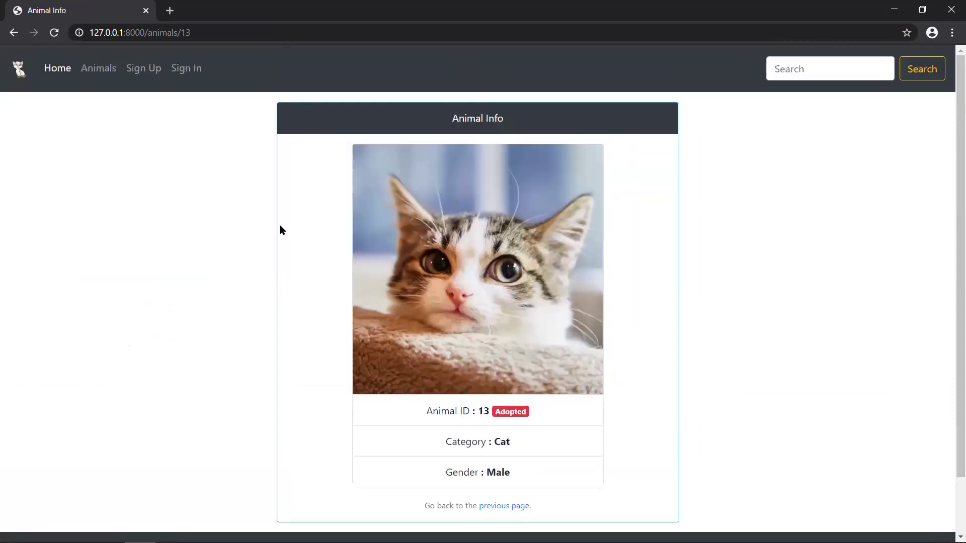
{"action": "left_click", "coordinate": [97, 70]}
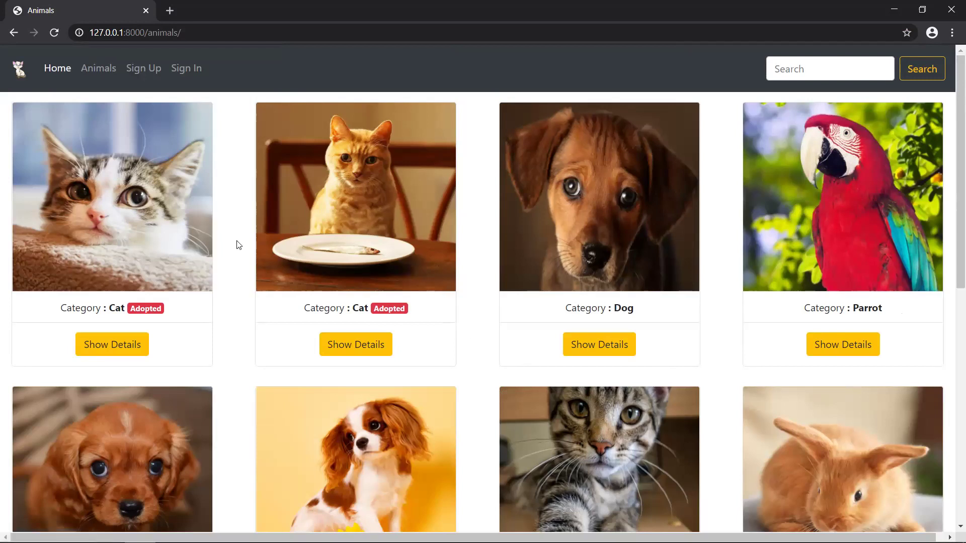
- Open Sign Up, visit the Sign in form, and return to the empty Create your account form
{"action": "left_click", "coordinate": [153, 73]}
{"action": "scroll", "coordinate": [853, 284], "scroll_direction": "down", "scroll_amount": 1}
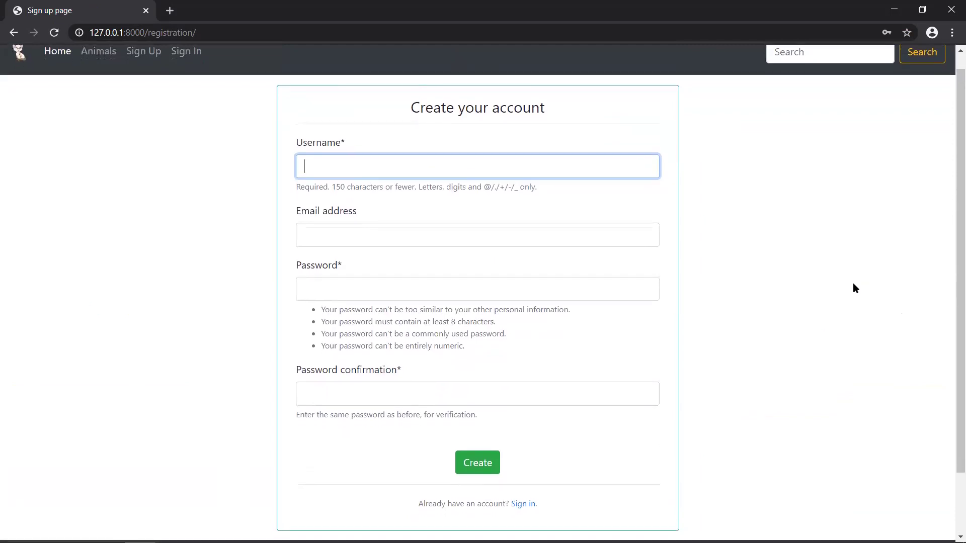
{"action": "scroll", "coordinate": [853, 284], "scroll_direction": "down", "scroll_amount": 1}
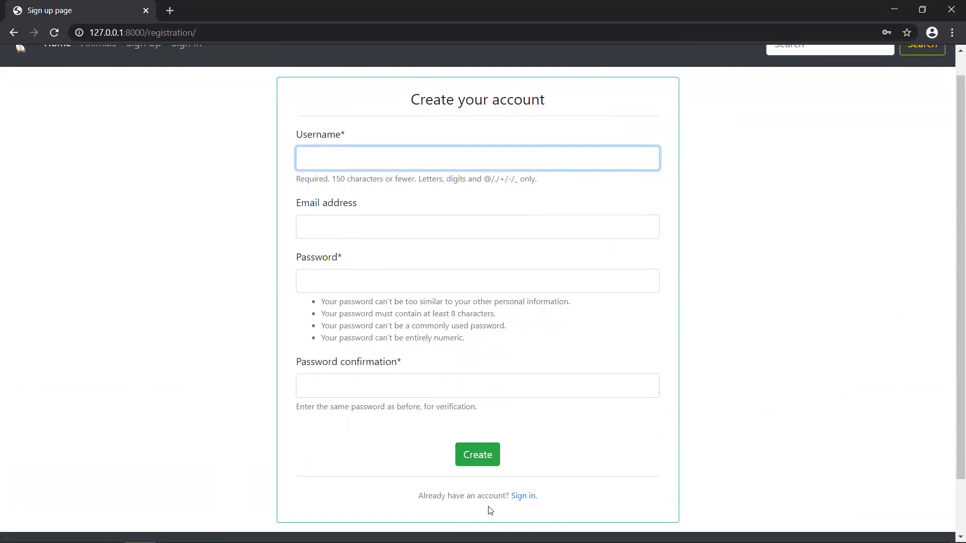
{"action": "left_click", "coordinate": [524, 496]}
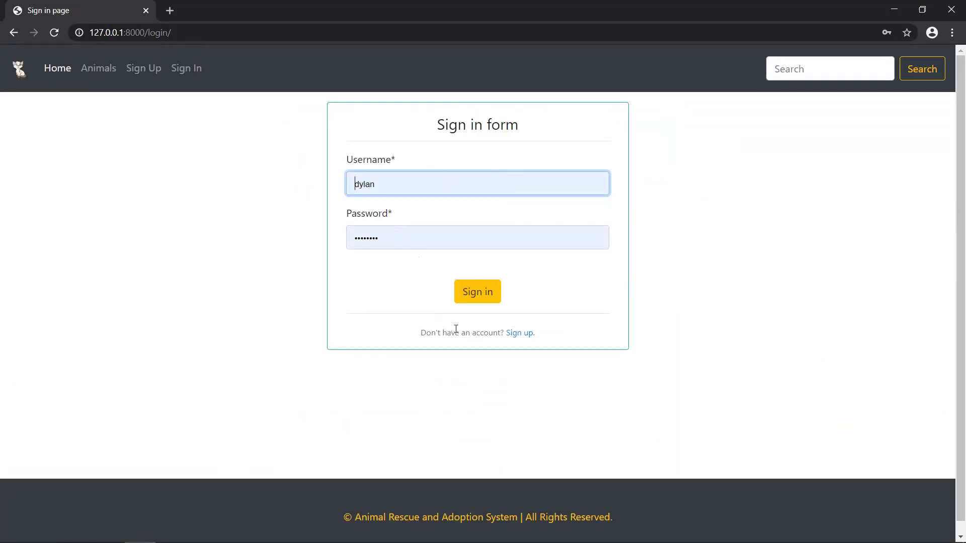
{"action": "left_click", "coordinate": [527, 338]}
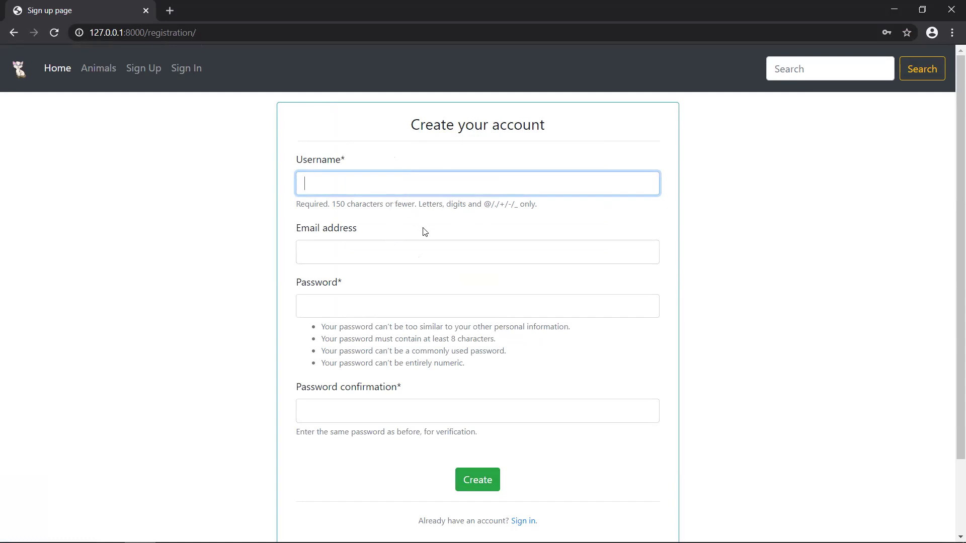
- Enter the new username, email address and password with confirmation, then create the account
{"action": "type", "text": "so"}
{"action": "key", "text": "BackSpace"}
{"action": "key", "text": "BackSpace"}
{"action": "type", "text": "sourov"}
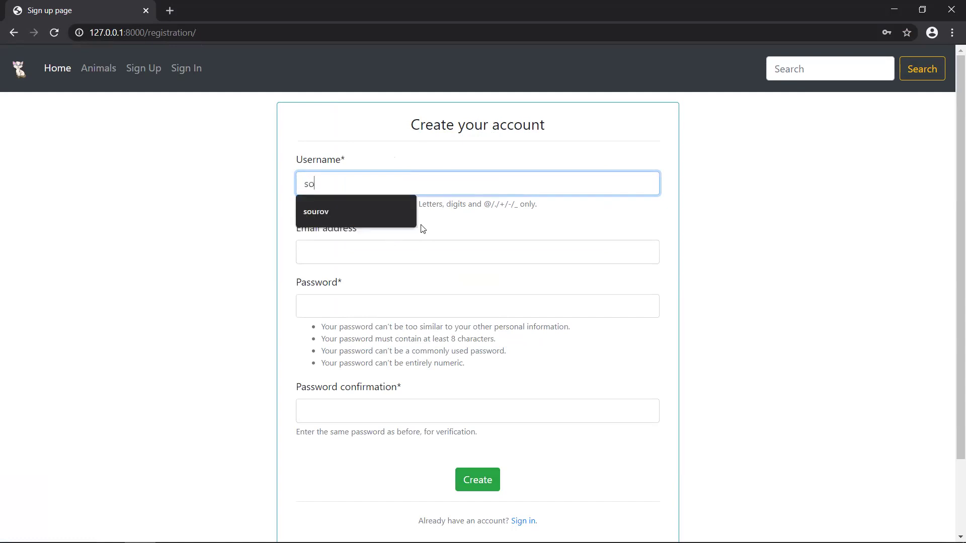
{"action": "left_click", "coordinate": [373, 253]}
{"action": "left_click", "coordinate": [365, 305]}
{"action": "type", "text": "123"}
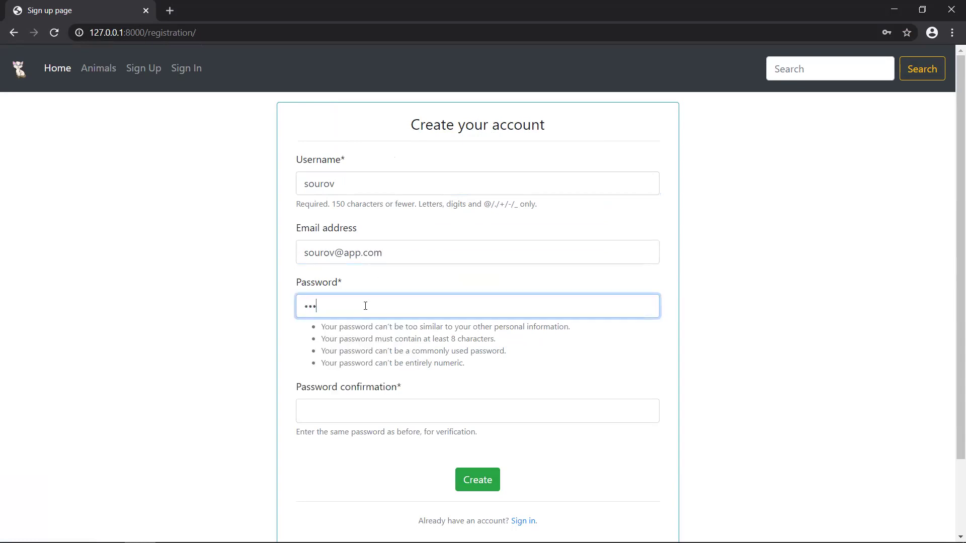
{"action": "type", "text": "45678"}
{"action": "left_click", "coordinate": [334, 414]}
{"action": "type", "text": "123456"}
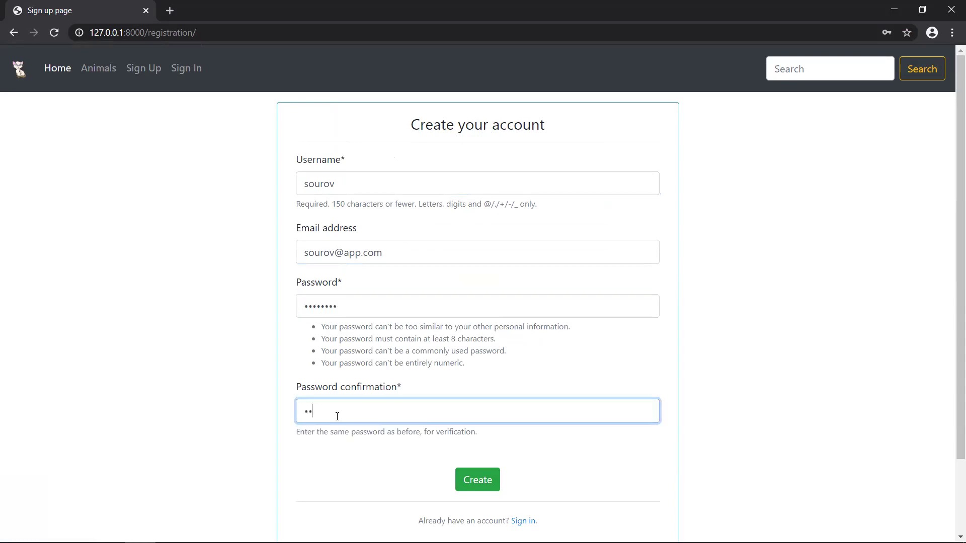
{"action": "type", "text": "78"}
{"action": "left_click", "coordinate": [478, 481]}
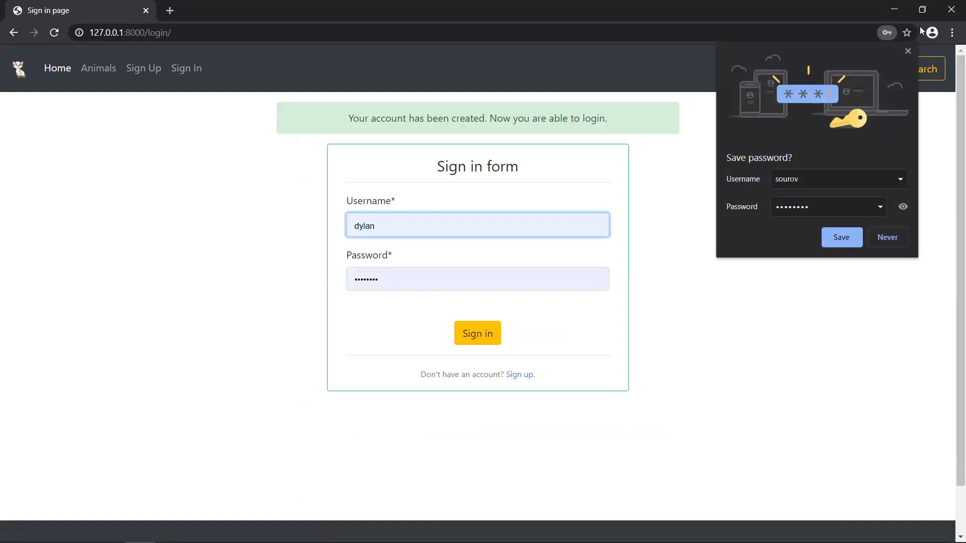
- Dismiss Chrome's save-password prompt and clear the autofilled username and password
{"action": "left_click", "coordinate": [910, 50]}
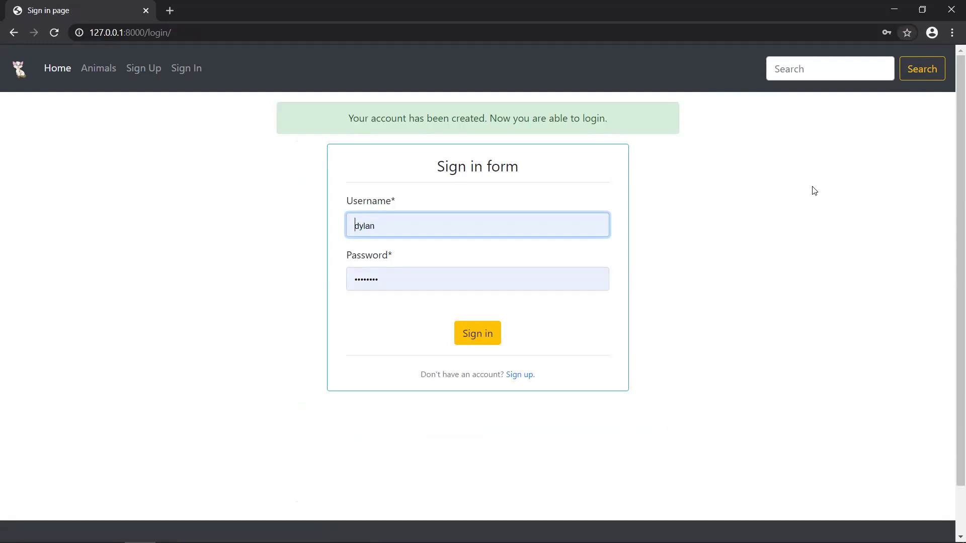
{"action": "left_click_drag", "start_coordinate": [403, 224], "coordinate": [350, 235]}
{"action": "key", "text": "BackSpace"}
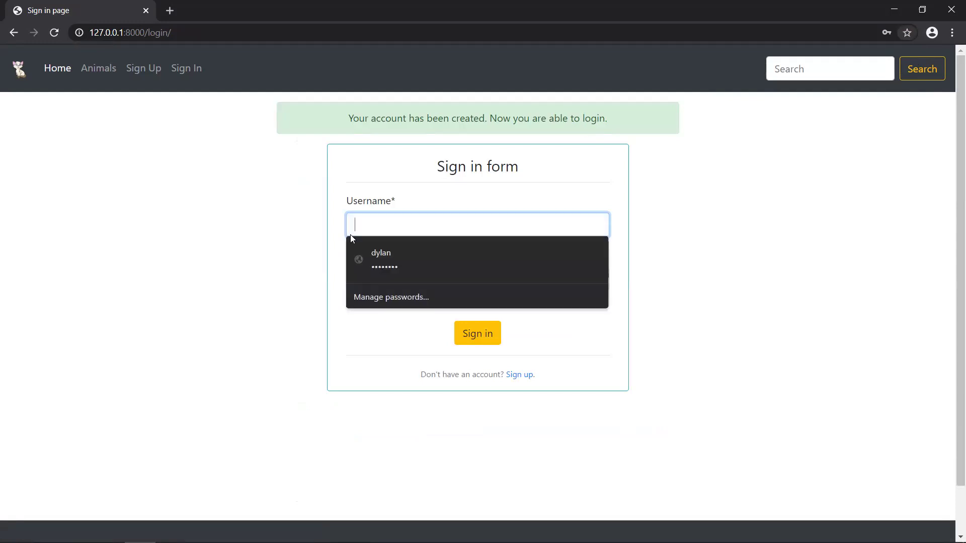
{"action": "left_click", "coordinate": [255, 168]}
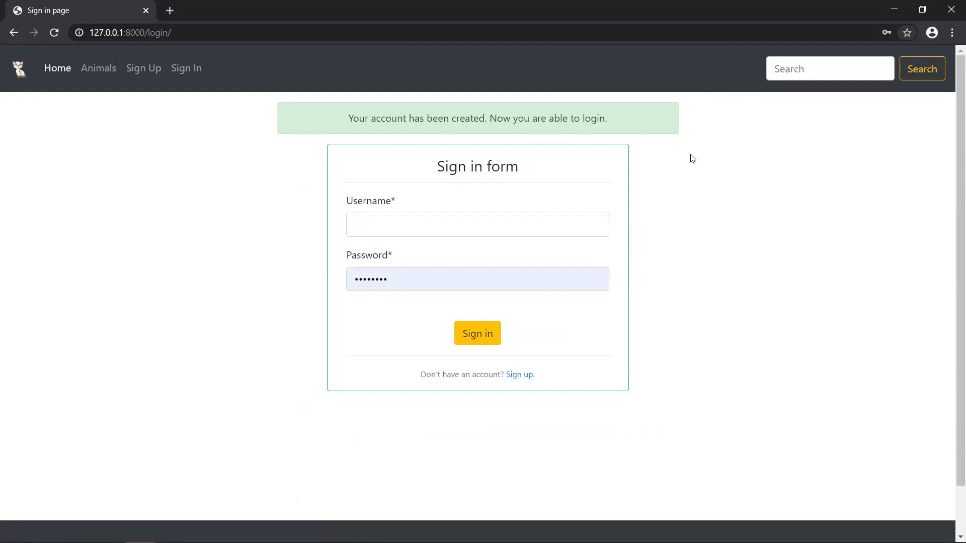
{"action": "left_click", "coordinate": [540, 230]}
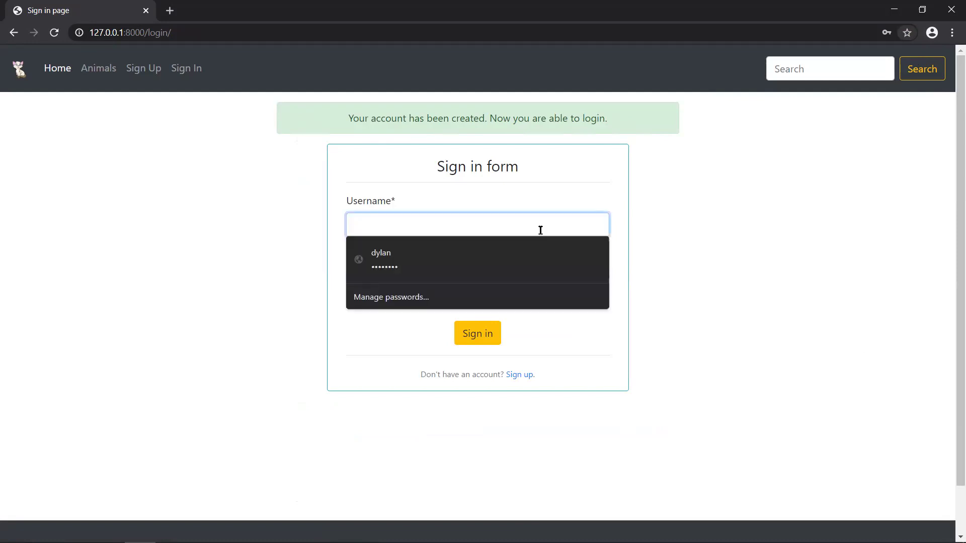
{"action": "left_click", "coordinate": [697, 237]}
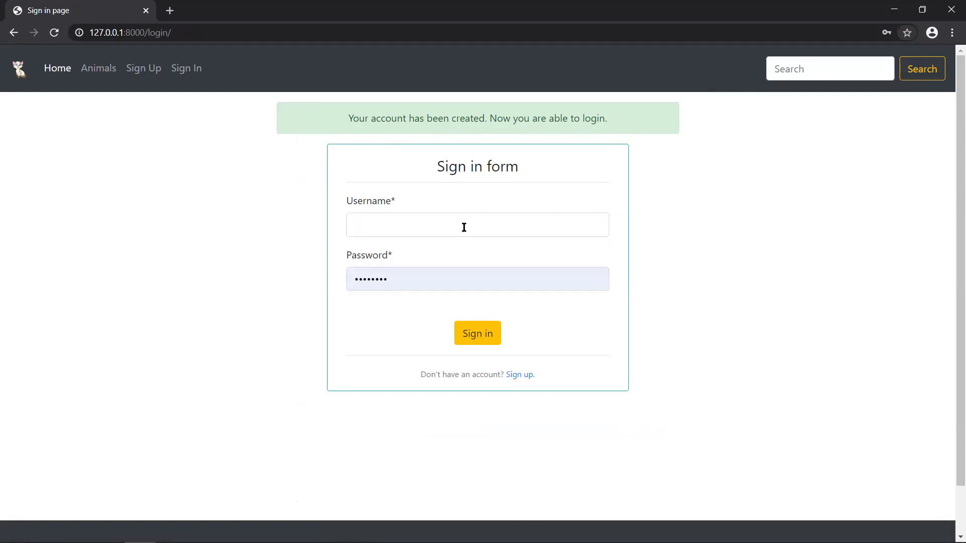
{"action": "double_click", "coordinate": [427, 272]}
{"action": "key", "text": "BackSpace"}
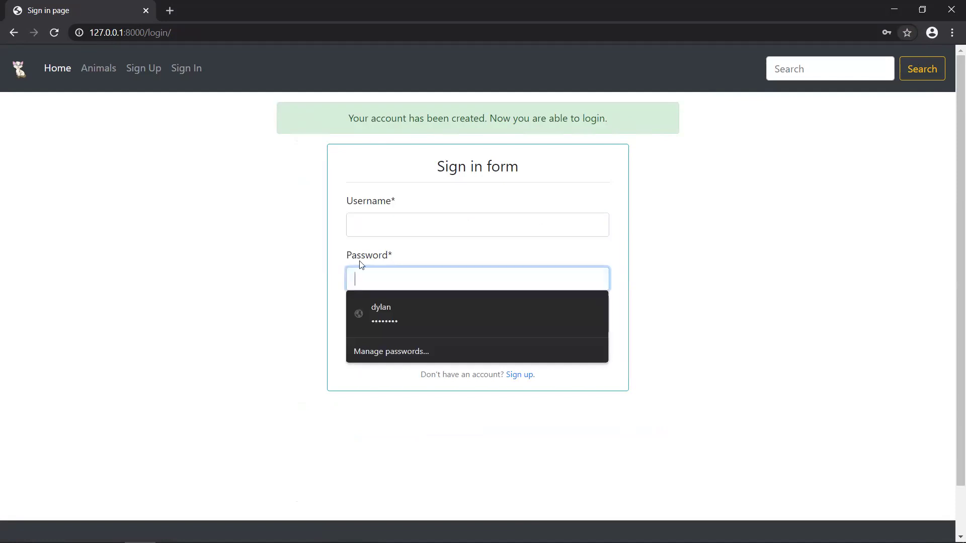
- Sign in with the newly created account's username and password
{"action": "left_click", "coordinate": [422, 225]}
{"action": "type", "text": "sourov"}
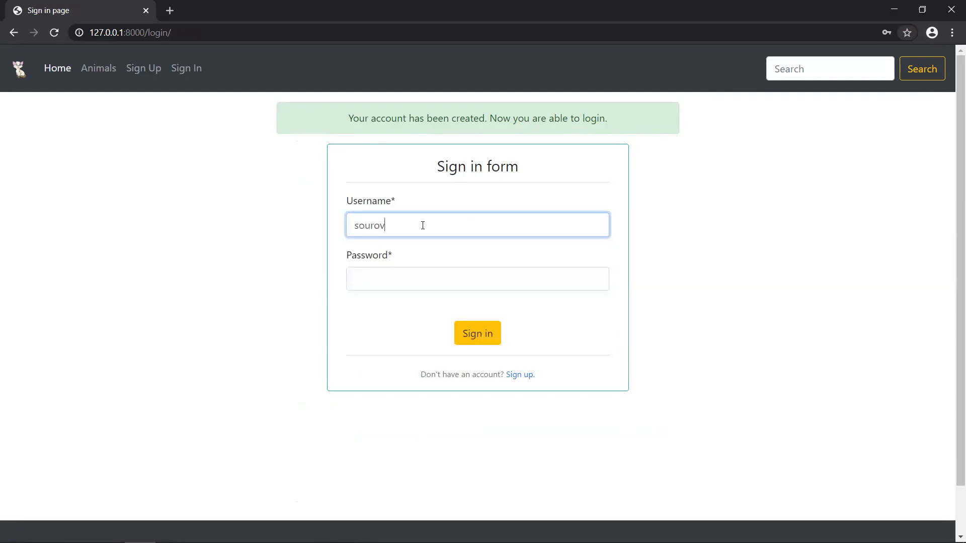
{"action": "left_click", "coordinate": [389, 278]}
{"action": "type", "text": "123"}
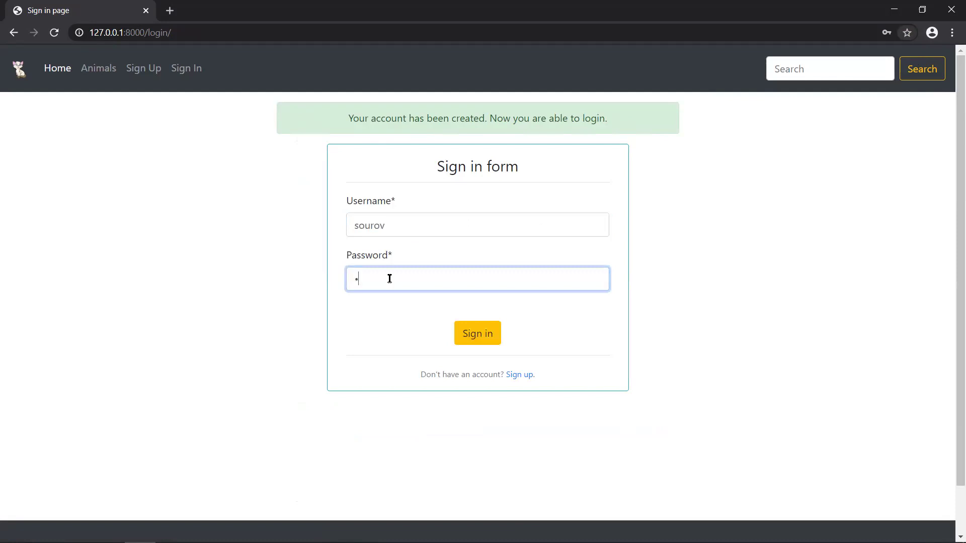
{"action": "type", "text": "45678"}
{"action": "left_click", "coordinate": [468, 332]}
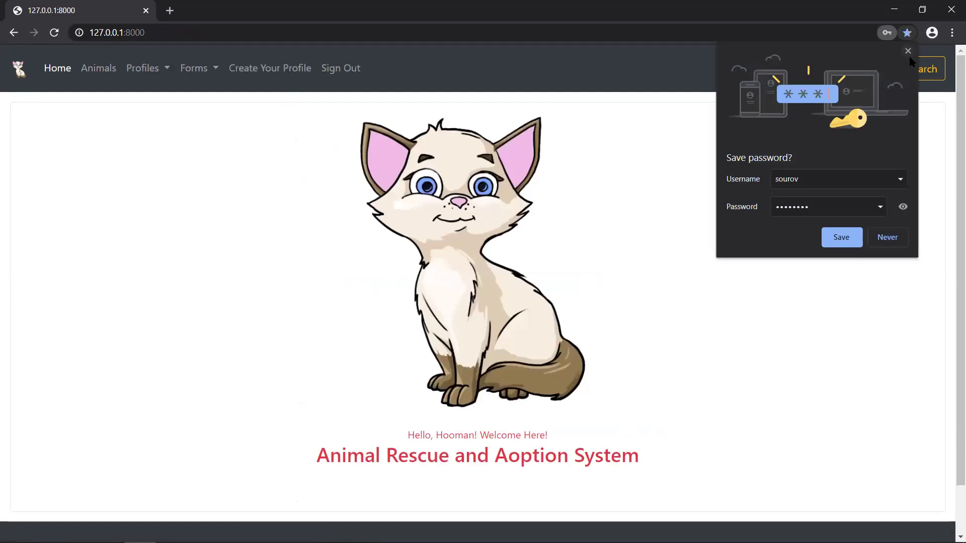
- Dismiss the save-password prompt and open Profiles > All Profiles, listing five users with two admins
{"action": "left_click", "coordinate": [908, 52]}
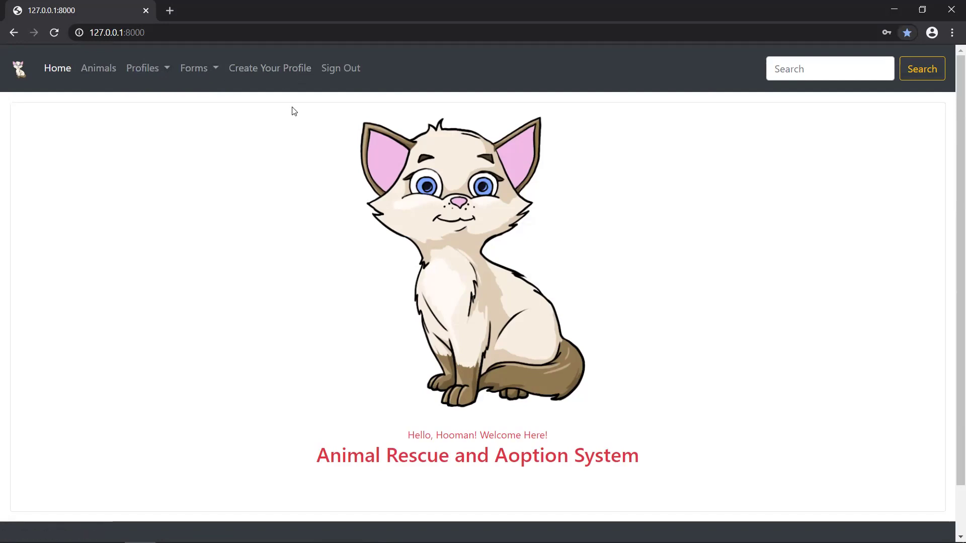
{"action": "left_click", "coordinate": [146, 72]}
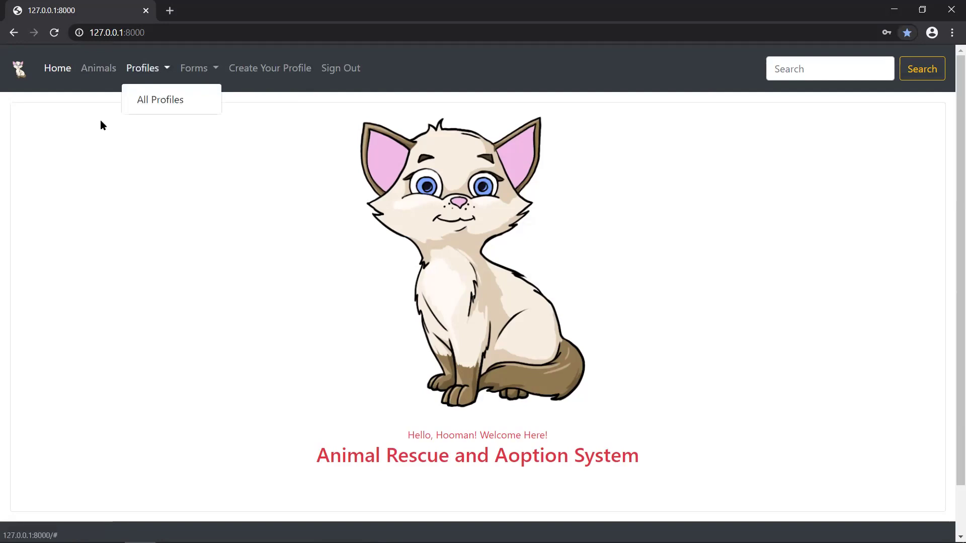
{"action": "left_click", "coordinate": [99, 126]}
{"action": "left_click", "coordinate": [159, 73]}
{"action": "left_click", "coordinate": [161, 105]}
{"action": "scroll", "coordinate": [624, 229], "scroll_direction": "down", "scroll_amount": 3}
{"action": "scroll", "coordinate": [624, 230], "scroll_direction": "up", "scroll_amount": 2}
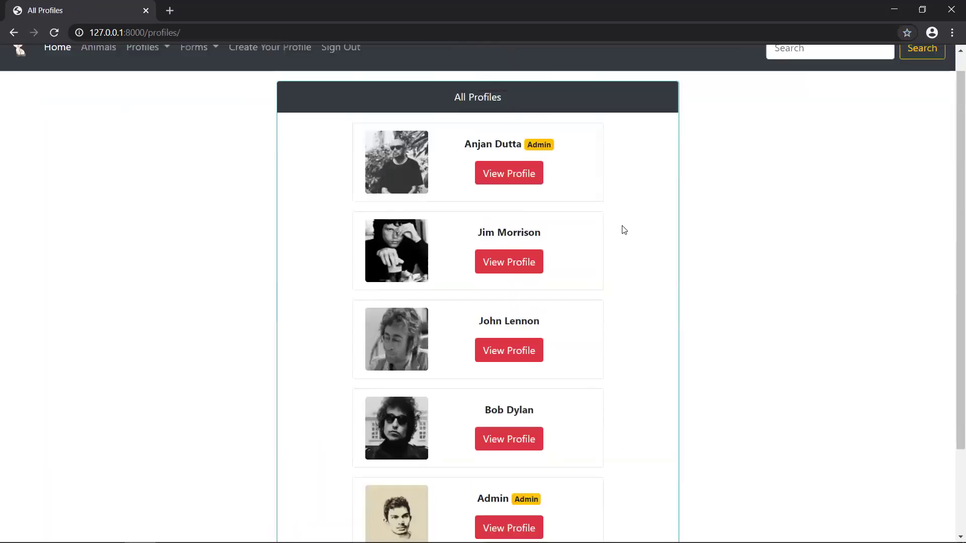
{"action": "scroll", "coordinate": [624, 229], "scroll_direction": "up", "scroll_amount": 1}
{"action": "scroll", "coordinate": [624, 230], "scroll_direction": "down", "scroll_amount": 2}
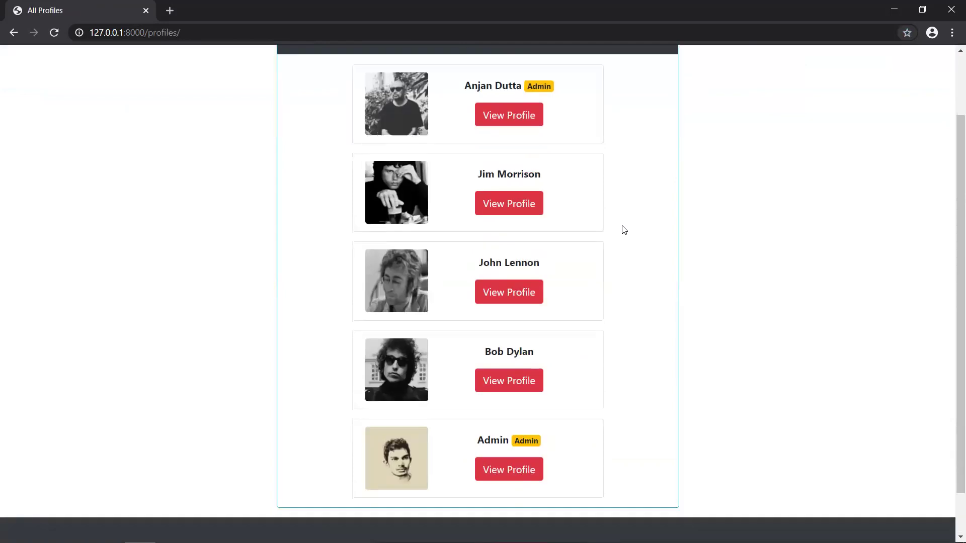
{"action": "scroll", "coordinate": [582, 153], "scroll_direction": "up", "scroll_amount": 1}
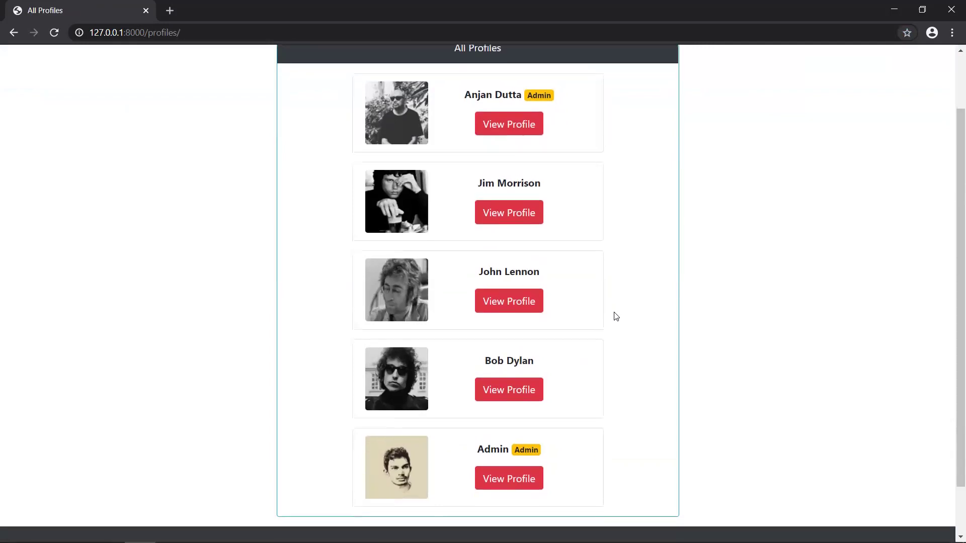
{"action": "scroll", "coordinate": [615, 315], "scroll_direction": "up", "scroll_amount": 1}
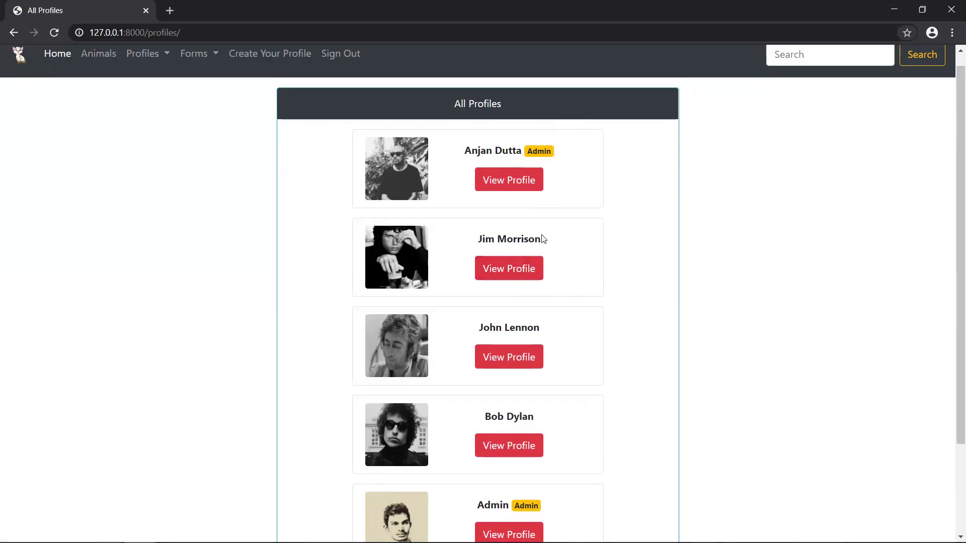
- Look over the first listed admin's profile, then return to All Profiles
{"action": "left_click", "coordinate": [540, 190]}
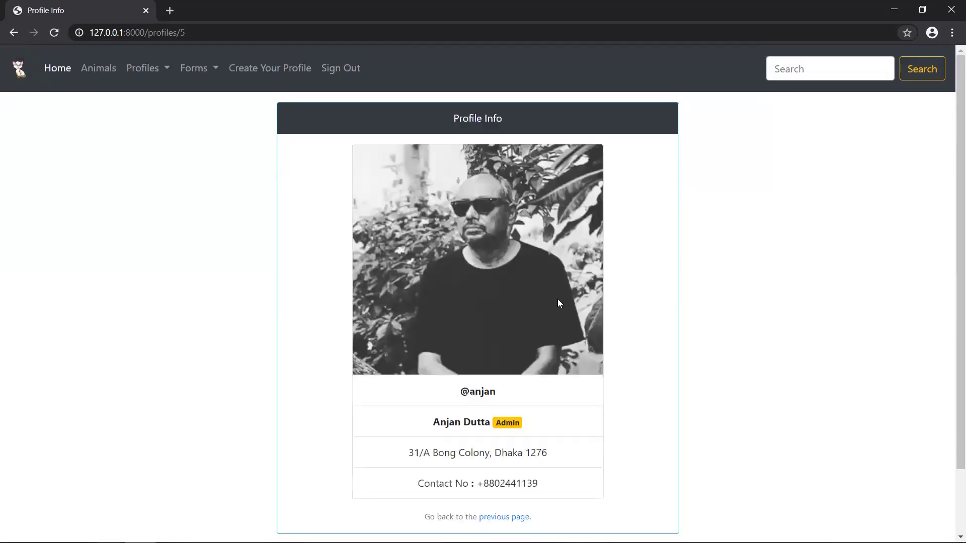
{"action": "scroll", "coordinate": [558, 299], "scroll_direction": "down", "scroll_amount": 2}
{"action": "scroll", "coordinate": [497, 252], "scroll_direction": "up", "scroll_amount": 1}
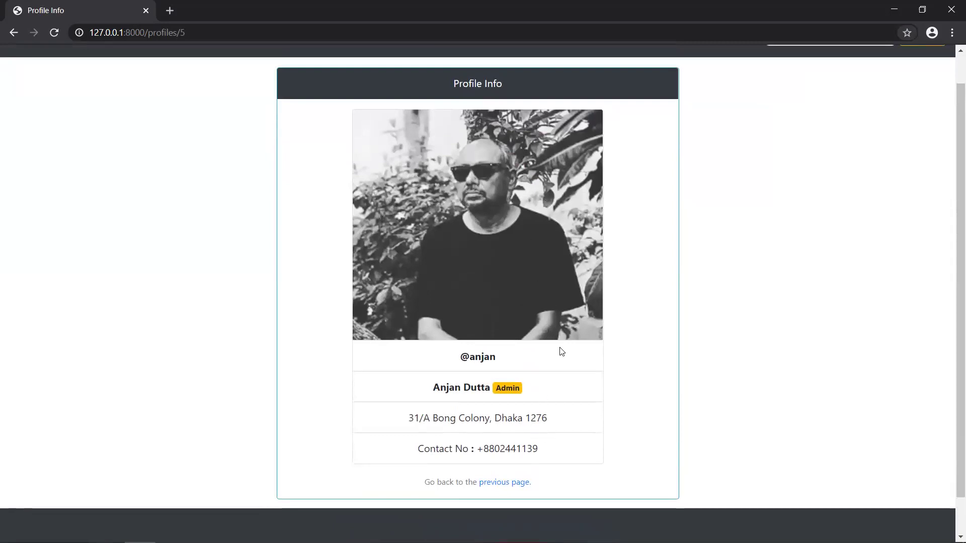
{"action": "scroll", "coordinate": [571, 404], "scroll_direction": "down", "scroll_amount": 1}
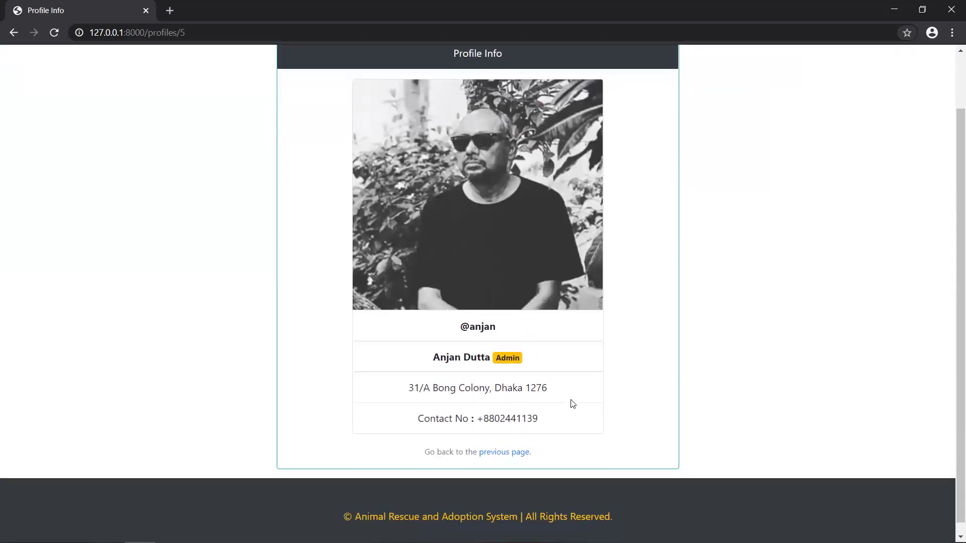
{"action": "scroll", "coordinate": [285, 200], "scroll_direction": "down", "scroll_amount": 1}
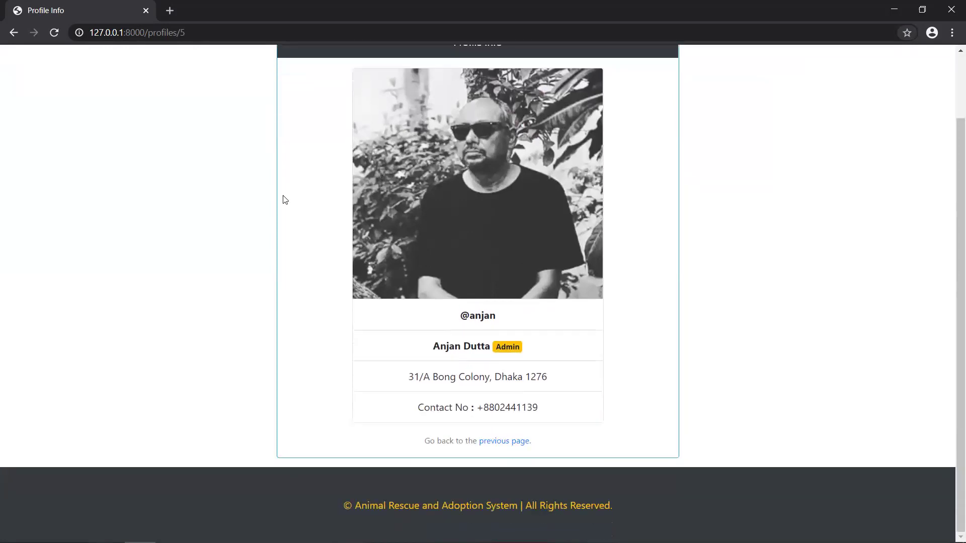
{"action": "left_click", "coordinate": [503, 441]}
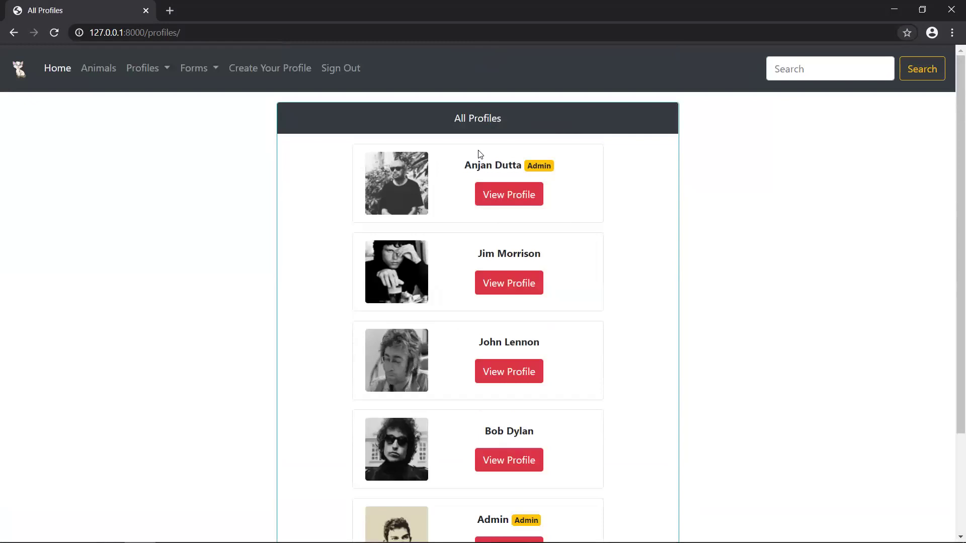
- Review the second person's profile with username, address and contact, then go back to the list
{"action": "scroll", "coordinate": [623, 201], "scroll_direction": "down", "scroll_amount": 1}
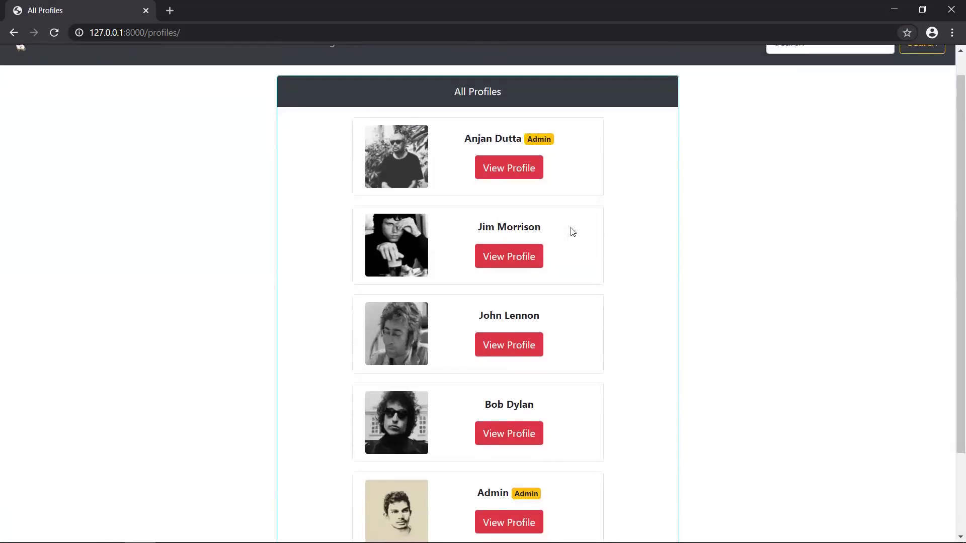
{"action": "left_click", "coordinate": [518, 257]}
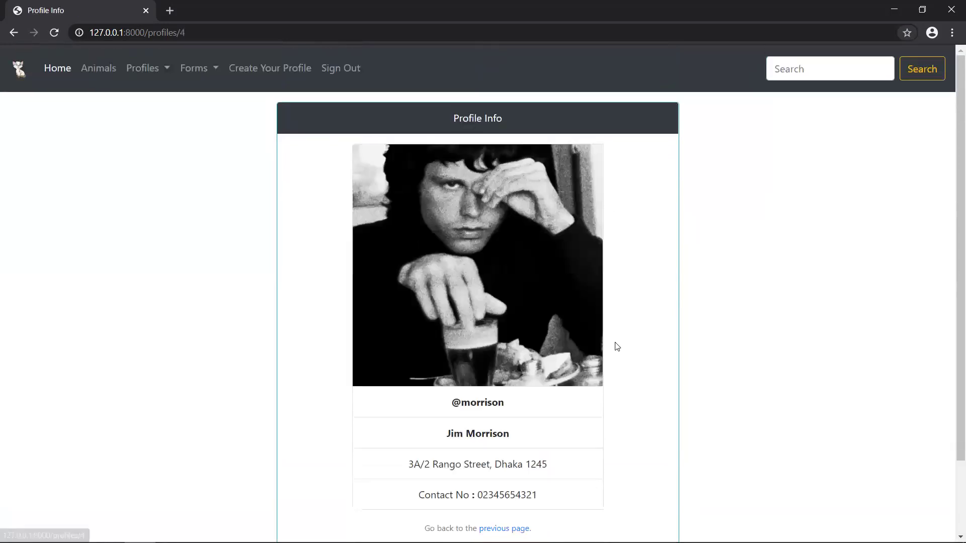
{"action": "scroll", "coordinate": [614, 345], "scroll_direction": "down", "scroll_amount": 2}
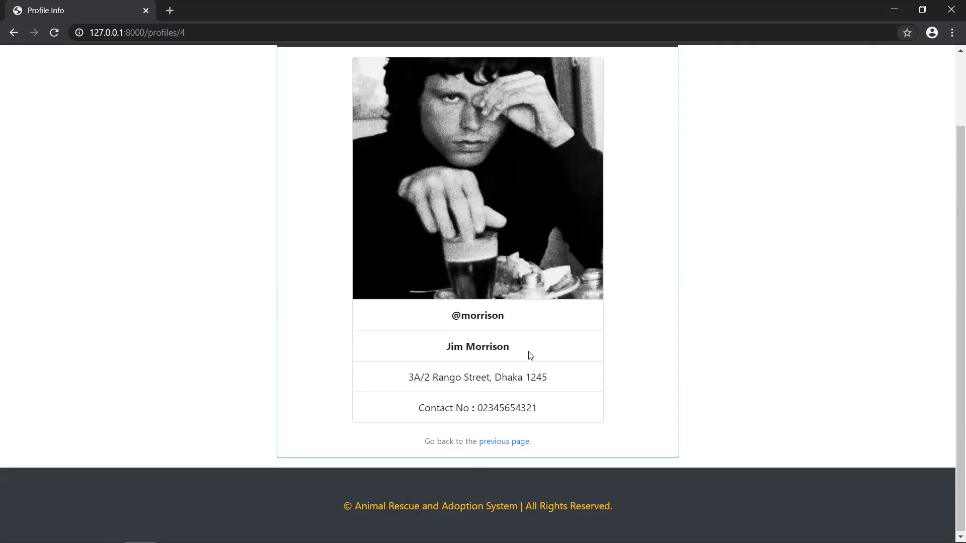
{"action": "left_click", "coordinate": [516, 443]}
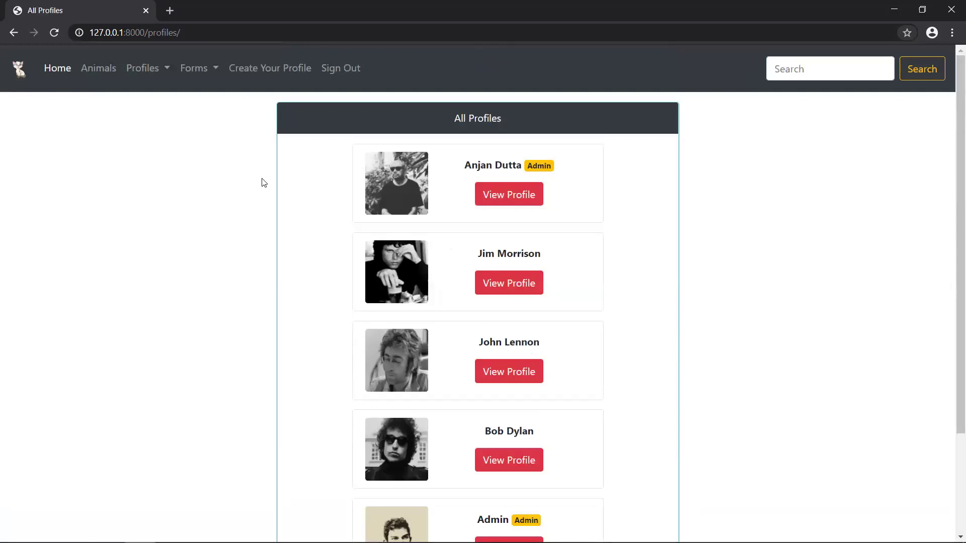
- Open Forms > Rescue Form and check the Animal type field's suggestions
{"action": "left_click", "coordinate": [197, 71]}
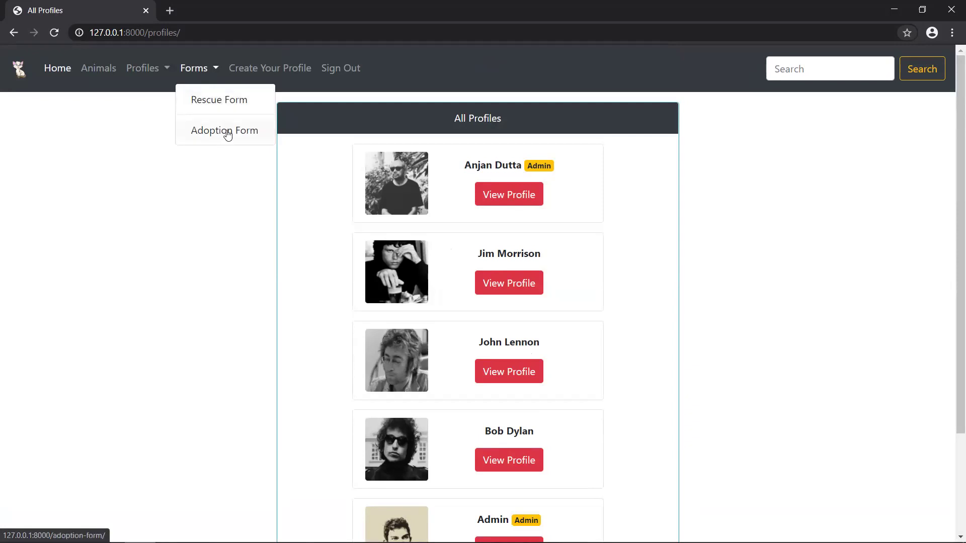
{"action": "left_click", "coordinate": [233, 106]}
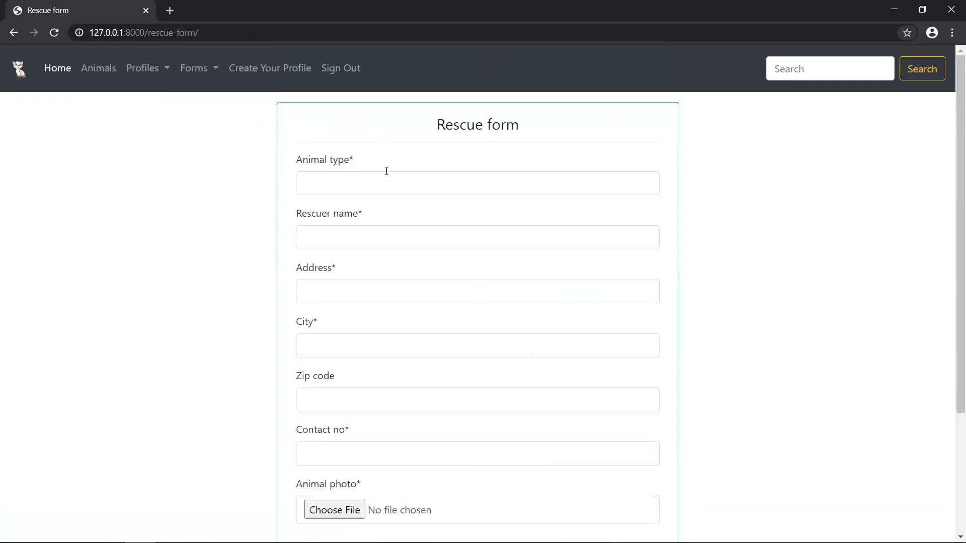
{"action": "scroll", "coordinate": [387, 171], "scroll_direction": "down", "scroll_amount": 1}
{"action": "left_click", "coordinate": [344, 137]}
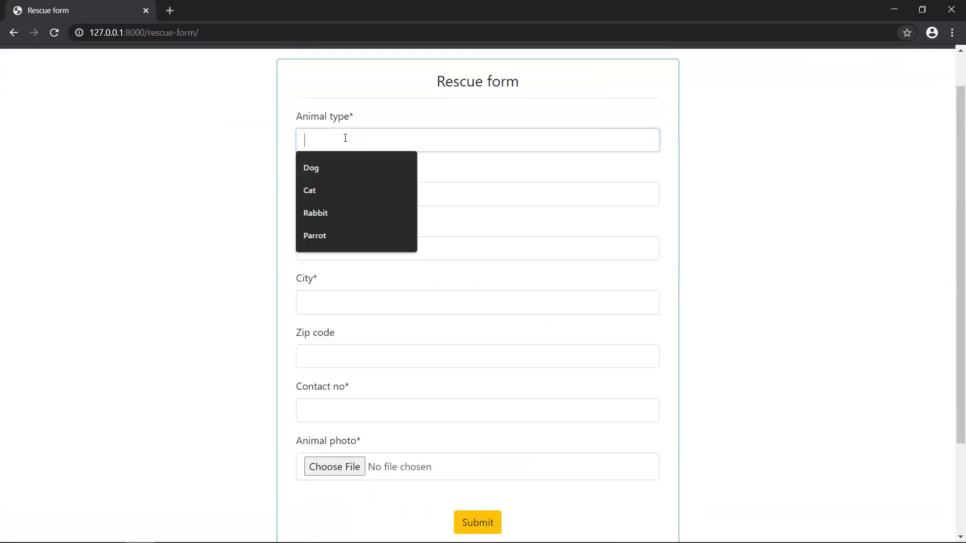
{"action": "left_click", "coordinate": [260, 154]}
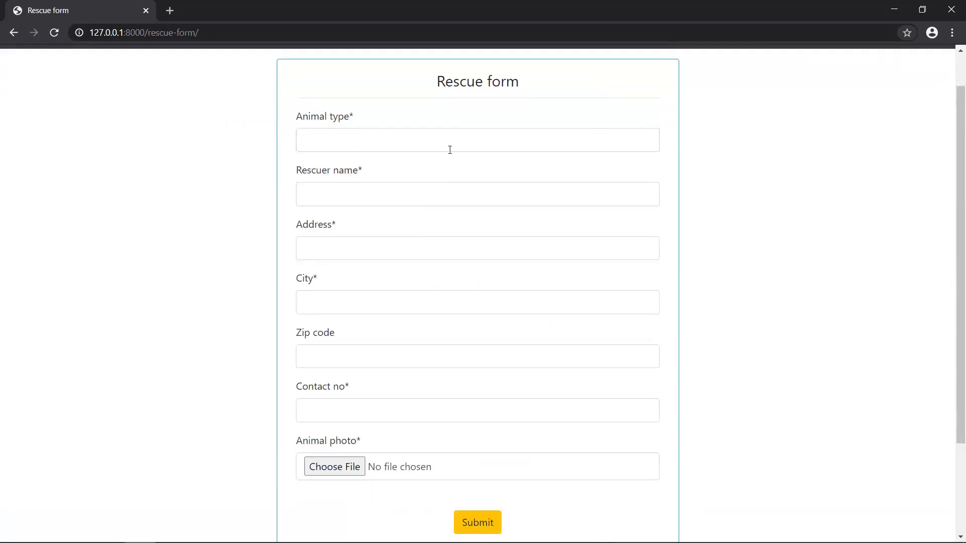
{"action": "scroll", "coordinate": [449, 149], "scroll_direction": "down", "scroll_amount": 1}
{"action": "scroll", "coordinate": [451, 152], "scroll_direction": "up", "scroll_amount": 1}
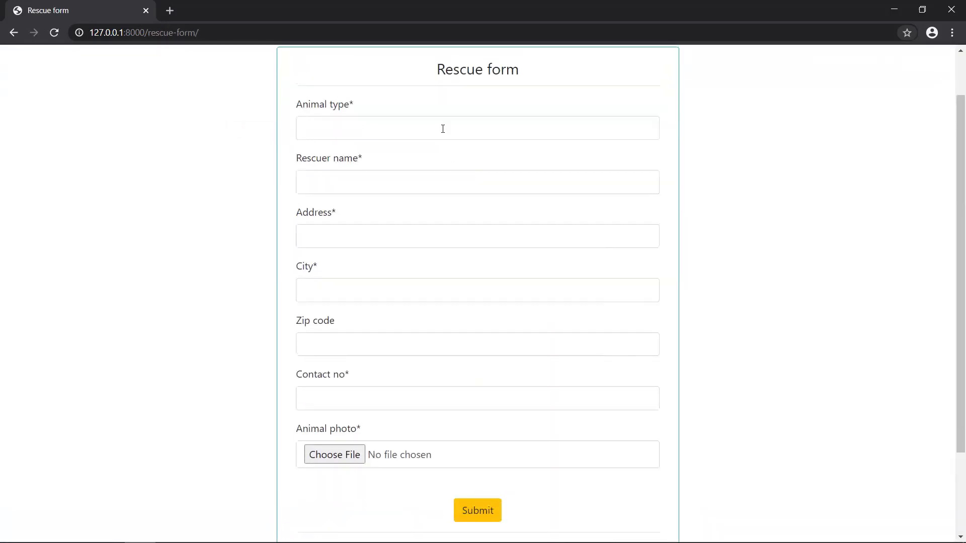
{"action": "scroll", "coordinate": [443, 128], "scroll_direction": "up", "scroll_amount": 1}
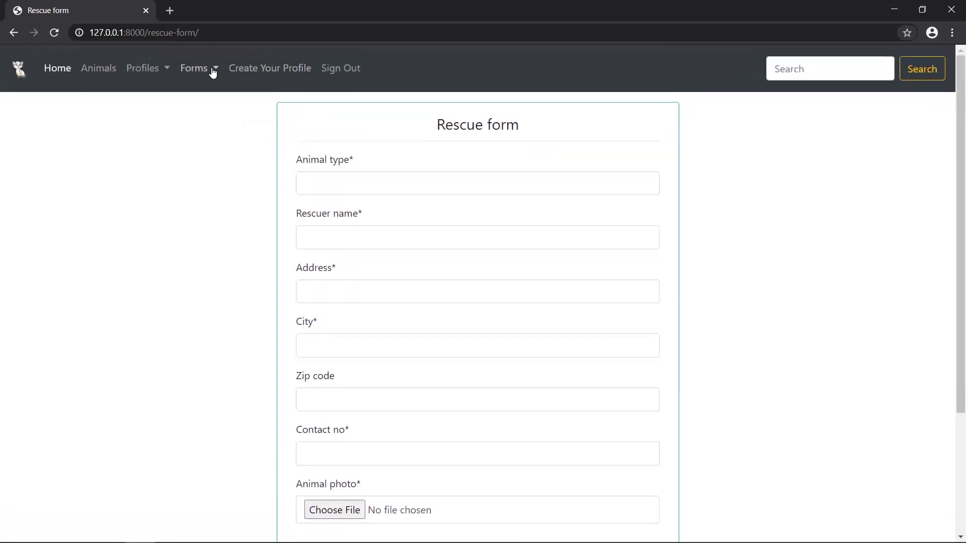
{"action": "left_click", "coordinate": [212, 70]}
- Open the Adoption form, try the Animal id and Adopter name fields, and submit it empty
{"action": "left_click", "coordinate": [209, 129]}
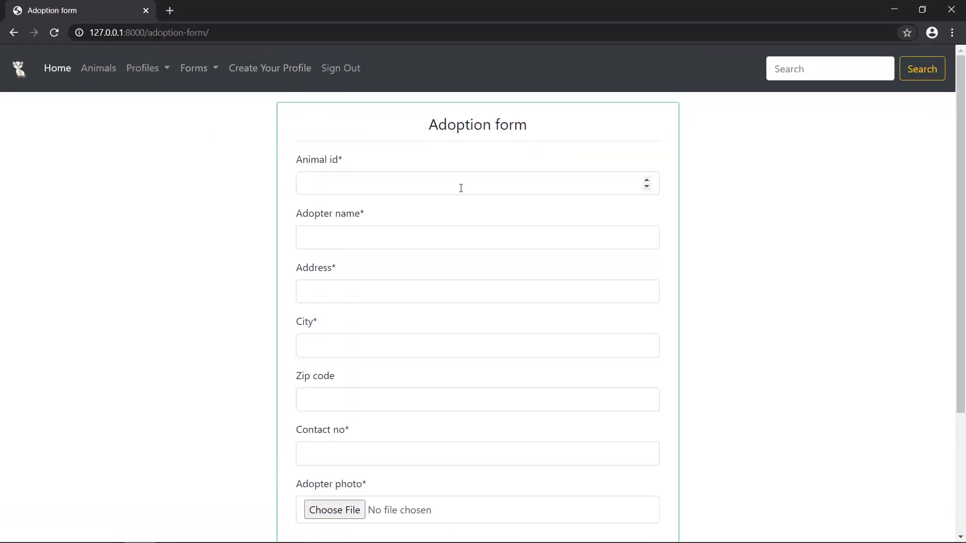
{"action": "scroll", "coordinate": [460, 188], "scroll_direction": "down", "scroll_amount": 1}
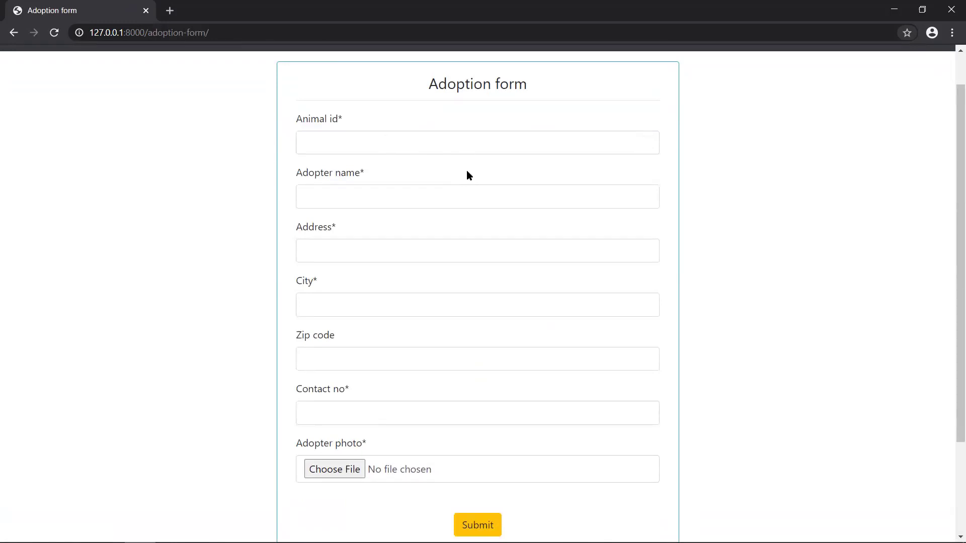
{"action": "left_click", "coordinate": [407, 144]}
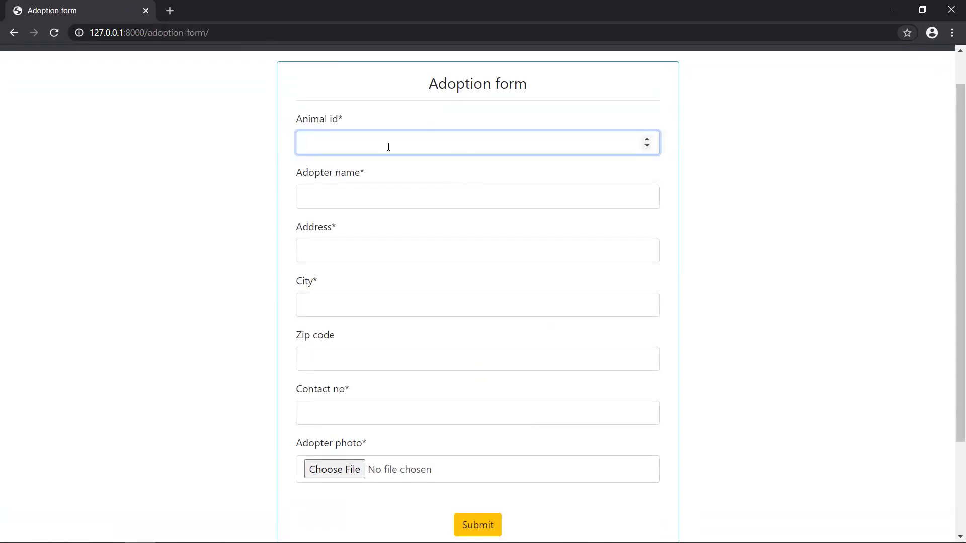
{"action": "left_click", "coordinate": [368, 199]}
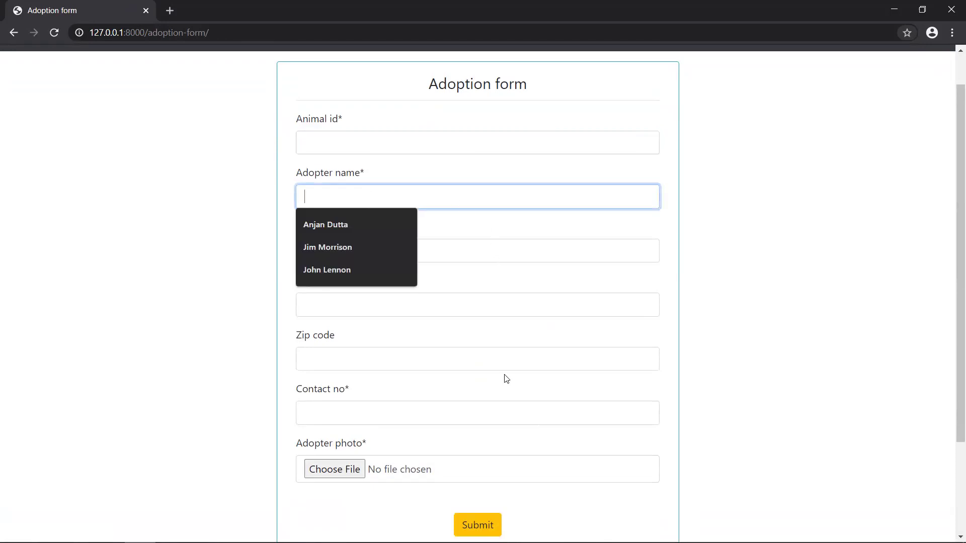
{"action": "left_click", "coordinate": [499, 345]}
{"action": "scroll", "coordinate": [499, 343], "scroll_direction": "down", "scroll_amount": 2}
{"action": "left_click", "coordinate": [478, 420]}
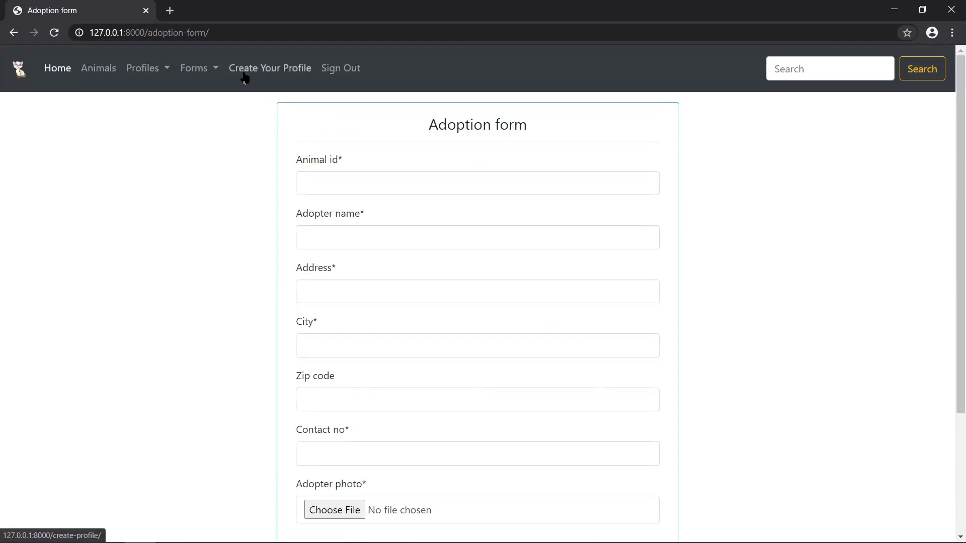
- On Create Your Profile, fill in the full name, street, city, zip code and contact number
{"action": "left_click", "coordinate": [281, 70]}
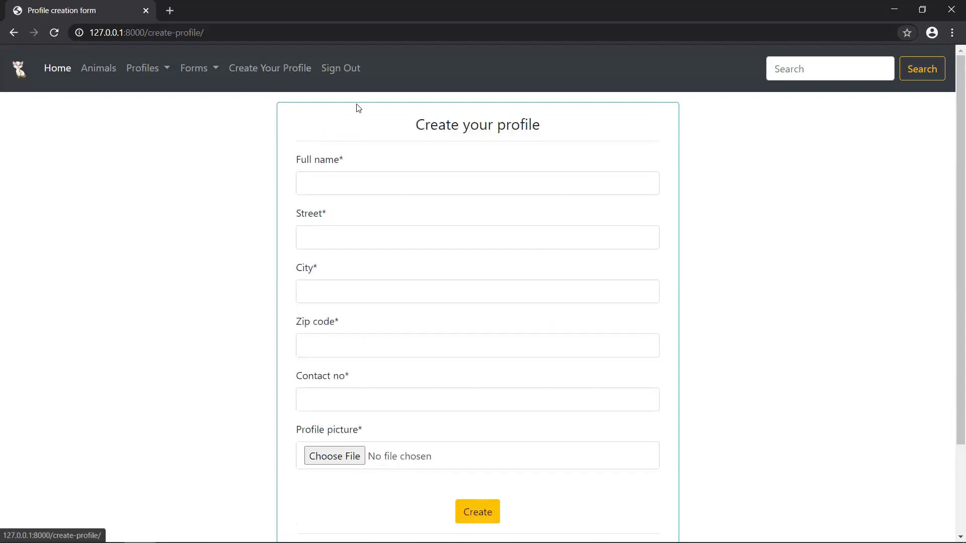
{"action": "left_click", "coordinate": [415, 188]}
{"action": "type", "text": "Souro"}
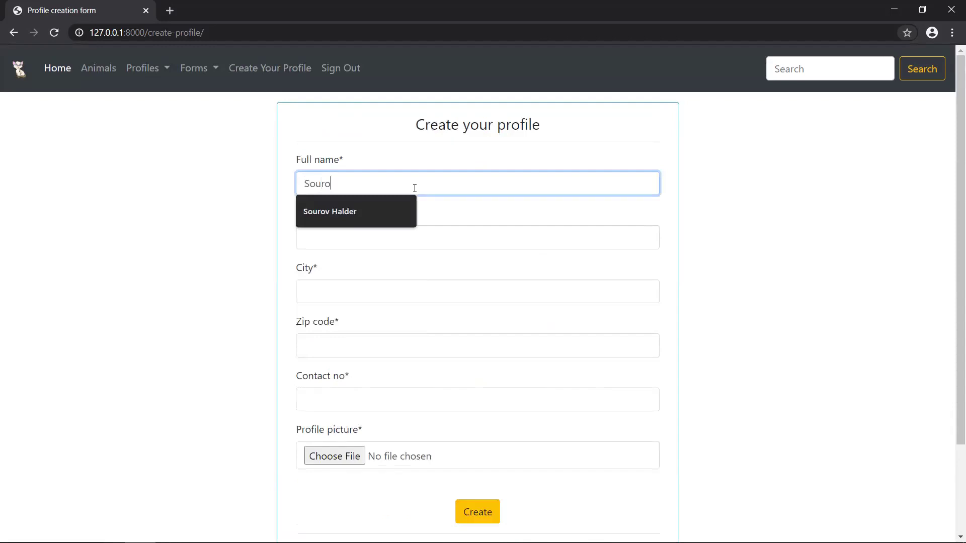
{"action": "left_click", "coordinate": [377, 211]}
{"action": "left_click", "coordinate": [360, 237]}
{"action": "type", "text": "WR"}
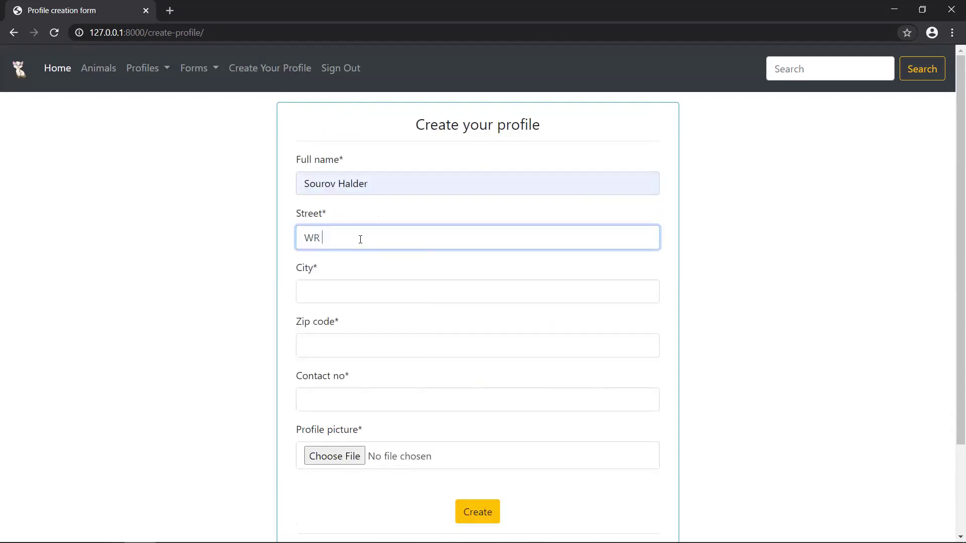
{"action": "type", "text": " Rd"}
{"action": "left_click", "coordinate": [344, 285]}
{"action": "type", "text": "Dhaka"}
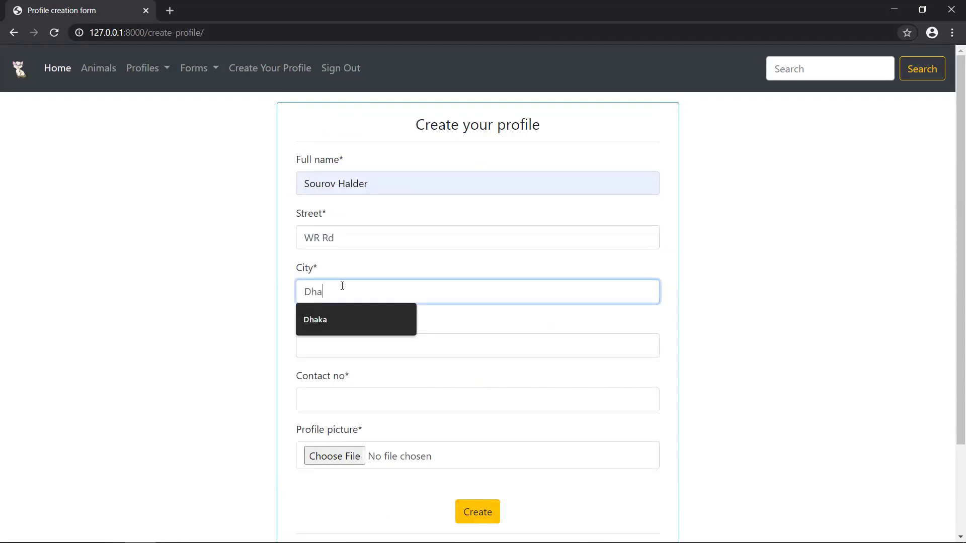
{"action": "left_click", "coordinate": [326, 345]}
{"action": "type", "text": "1215"}
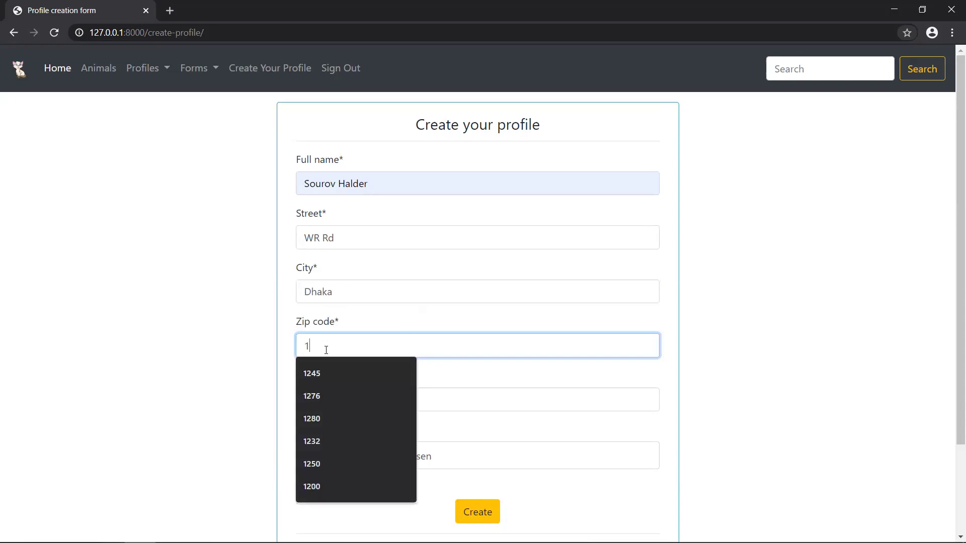
{"action": "left_click", "coordinate": [322, 401]}
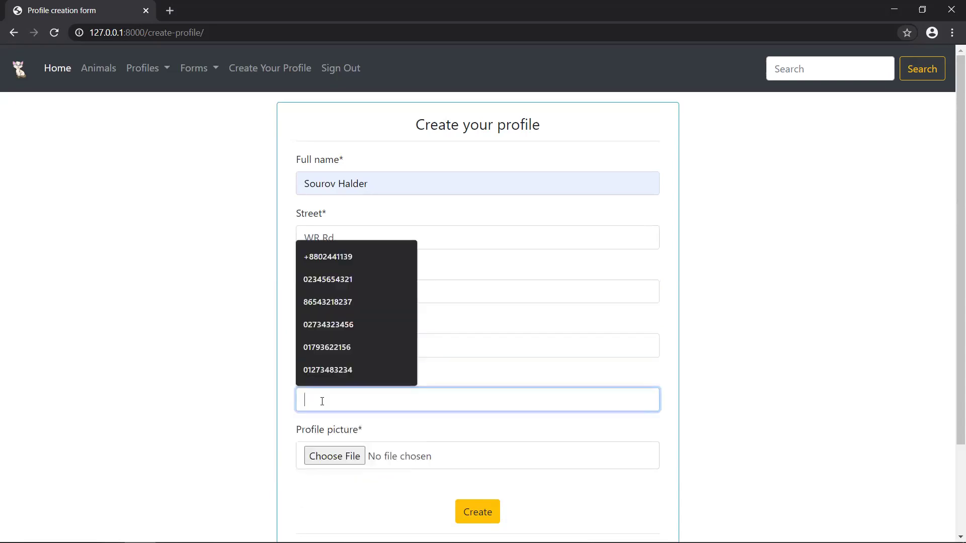
{"action": "type", "text": "0179"}
{"action": "left_click", "coordinate": [344, 431]}
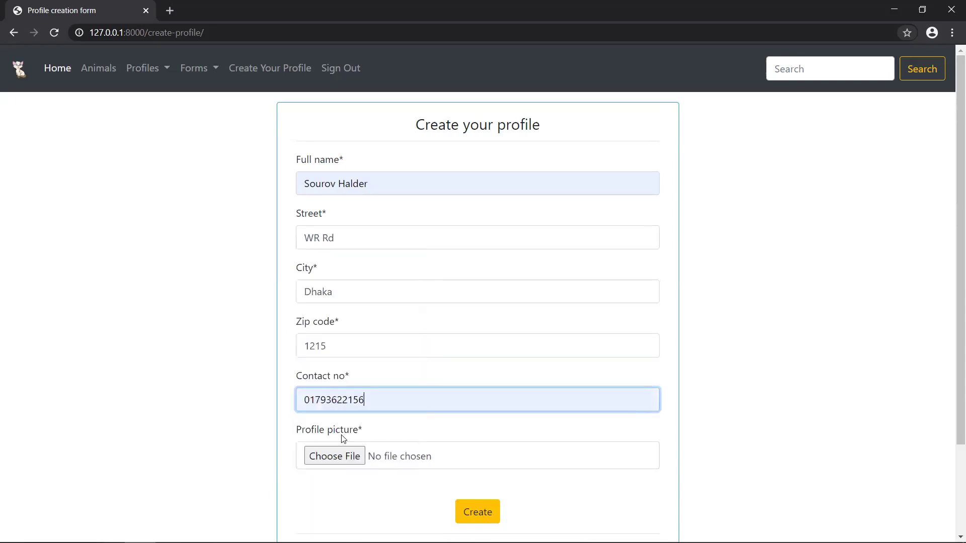
- Attach 6096_o.JPG from Downloads\Check as the profile photo and create the profile
{"action": "left_click", "coordinate": [334, 456]}
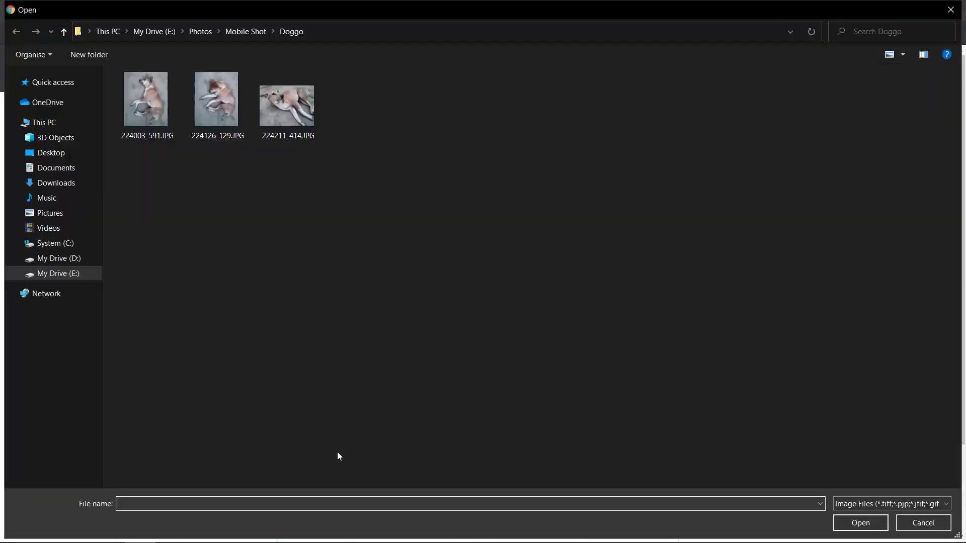
{"action": "left_click", "coordinate": [49, 214]}
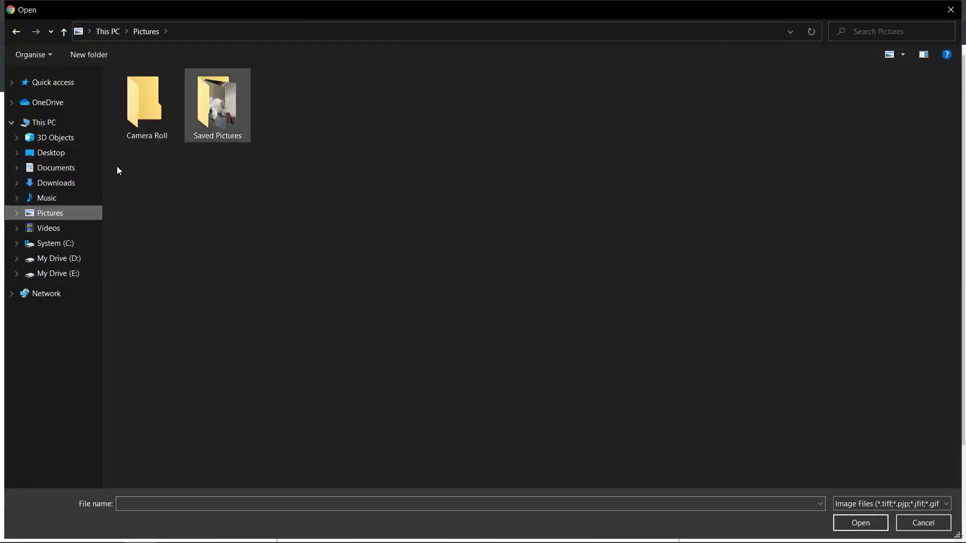
{"action": "left_click", "coordinate": [73, 188]}
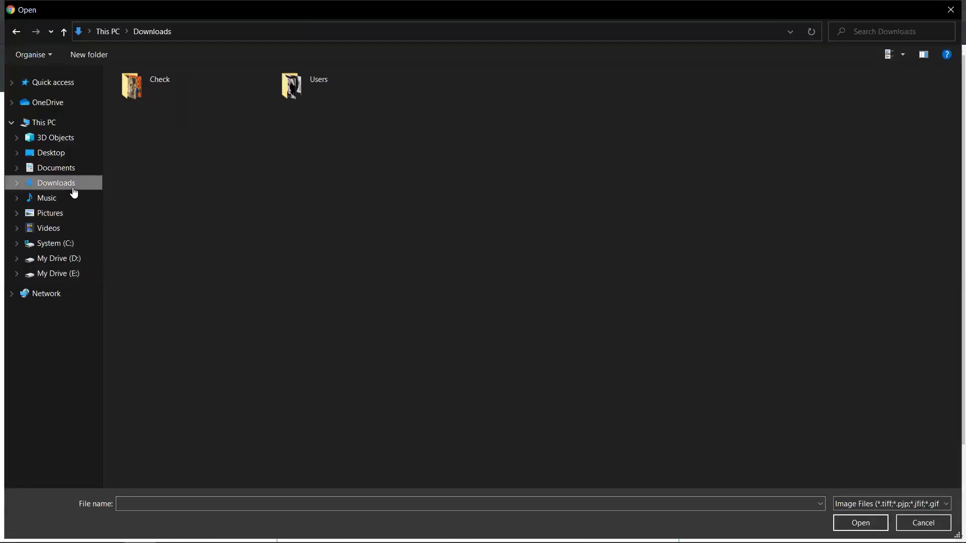
{"action": "double_click", "coordinate": [180, 83]}
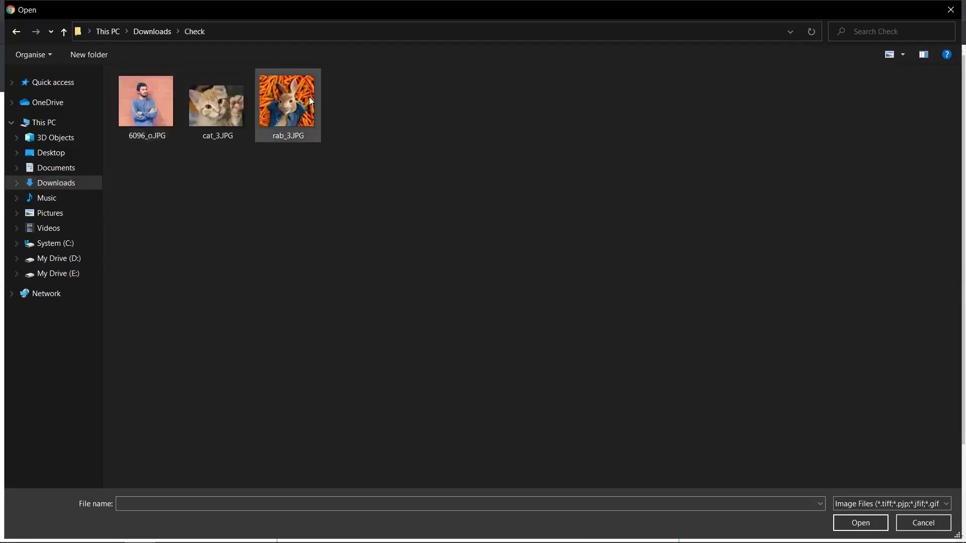
{"action": "left_click", "coordinate": [162, 114]}
{"action": "key", "text": "Return"}
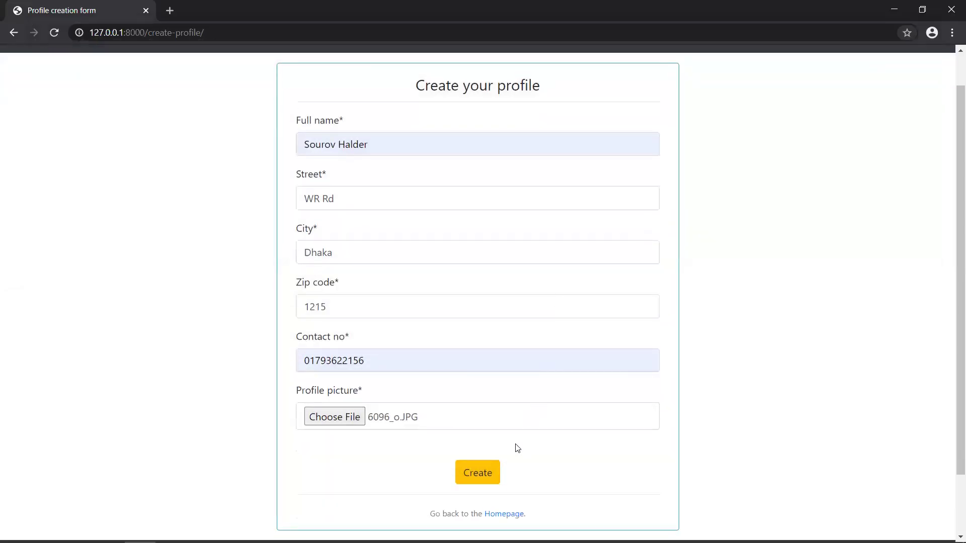
{"action": "left_click", "coordinate": [482, 478]}
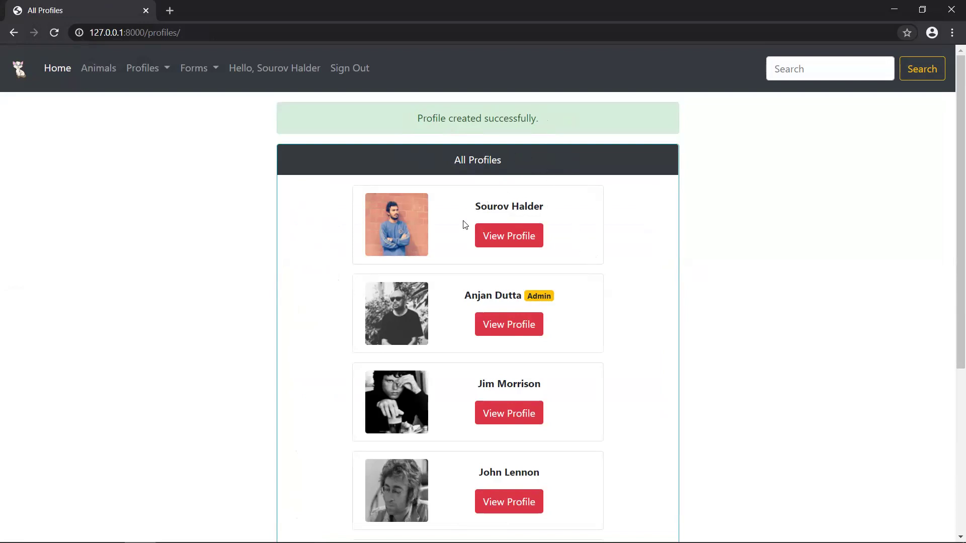
- Reopen Profiles > All Profiles so the new user's profile tops the list without the notice
{"action": "scroll", "coordinate": [598, 237], "scroll_direction": "down", "scroll_amount": 1}
{"action": "scroll", "coordinate": [597, 236], "scroll_direction": "down", "scroll_amount": 1}
{"action": "scroll", "coordinate": [597, 237], "scroll_direction": "up", "scroll_amount": 2}
{"action": "left_click", "coordinate": [144, 73]}
{"action": "left_click", "coordinate": [154, 100]}
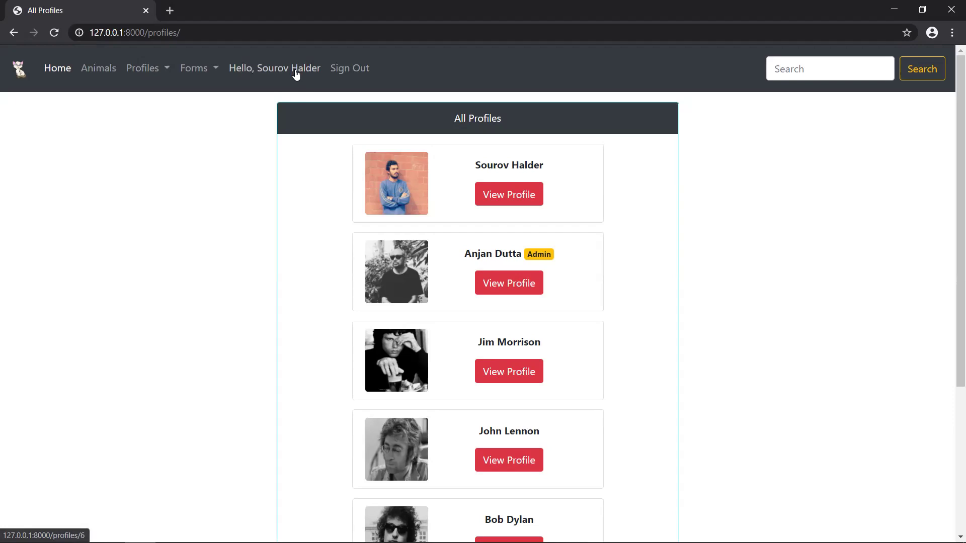
- Select the profiles/ part of the page address, then return focus to the page
{"action": "left_click", "coordinate": [219, 36]}
{"action": "left_click", "coordinate": [219, 36]}
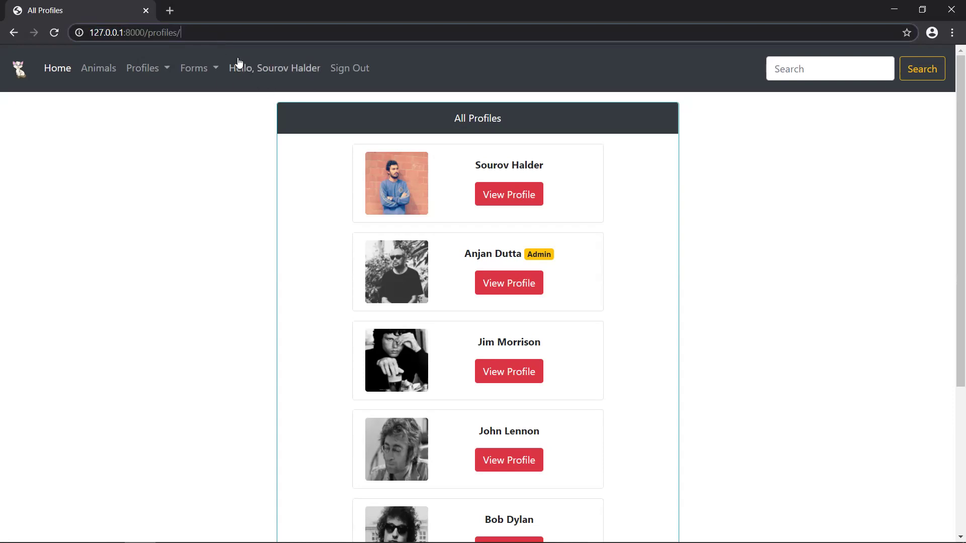
{"action": "double_click", "coordinate": [157, 35]}
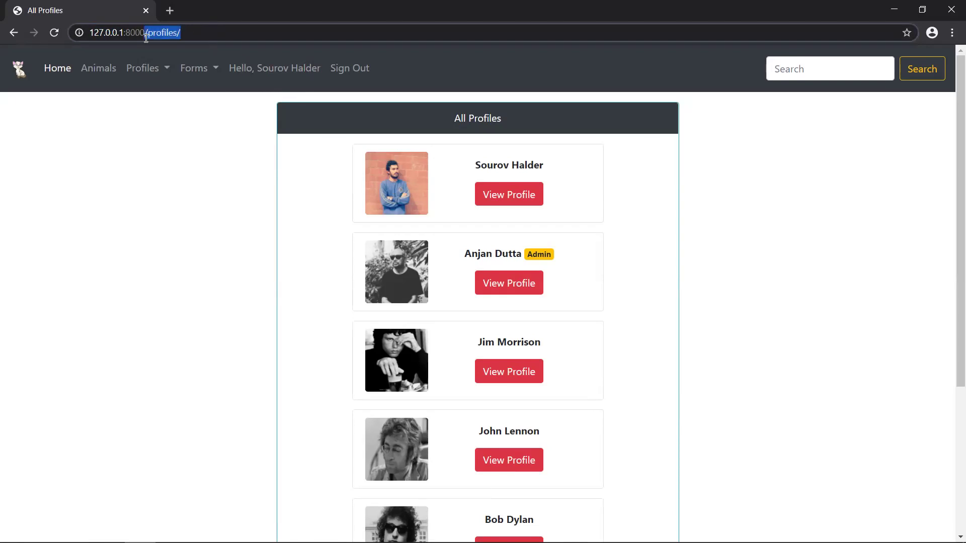
{"action": "left_click", "coordinate": [176, 123]}
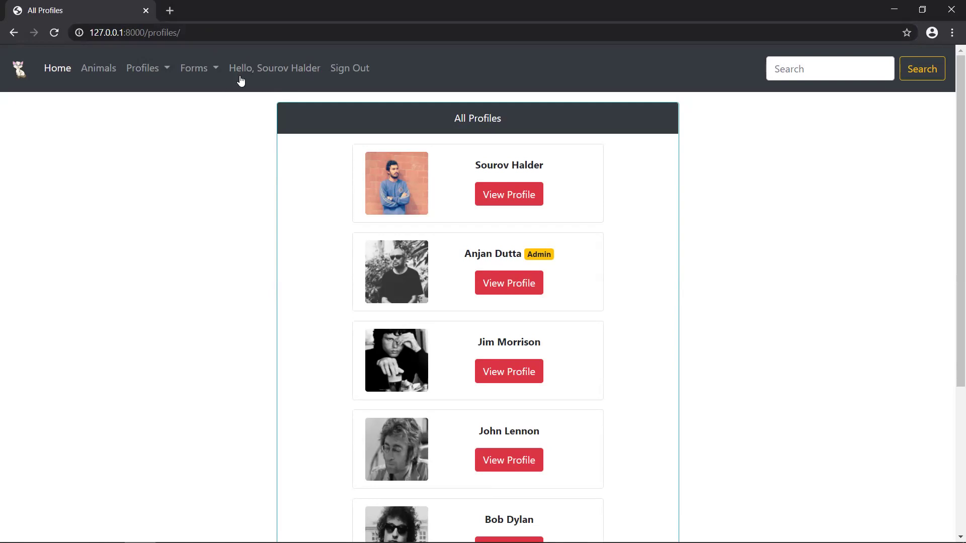
- Open your own Profile Info page from the Hello greeting and scroll through it
{"action": "left_click", "coordinate": [288, 71]}
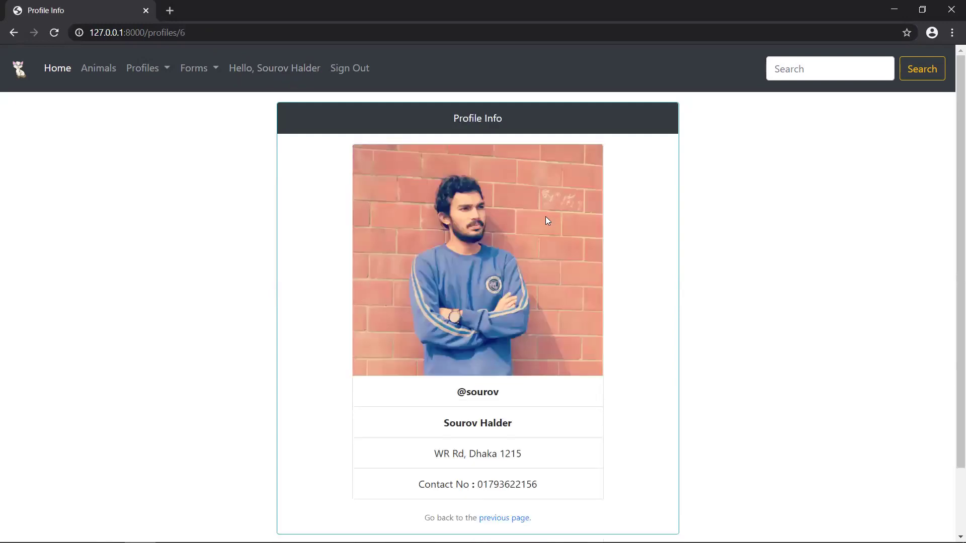
{"action": "scroll", "coordinate": [546, 220], "scroll_direction": "down", "scroll_amount": 3}
{"action": "scroll", "coordinate": [547, 181], "scroll_direction": "up", "scroll_amount": 3}
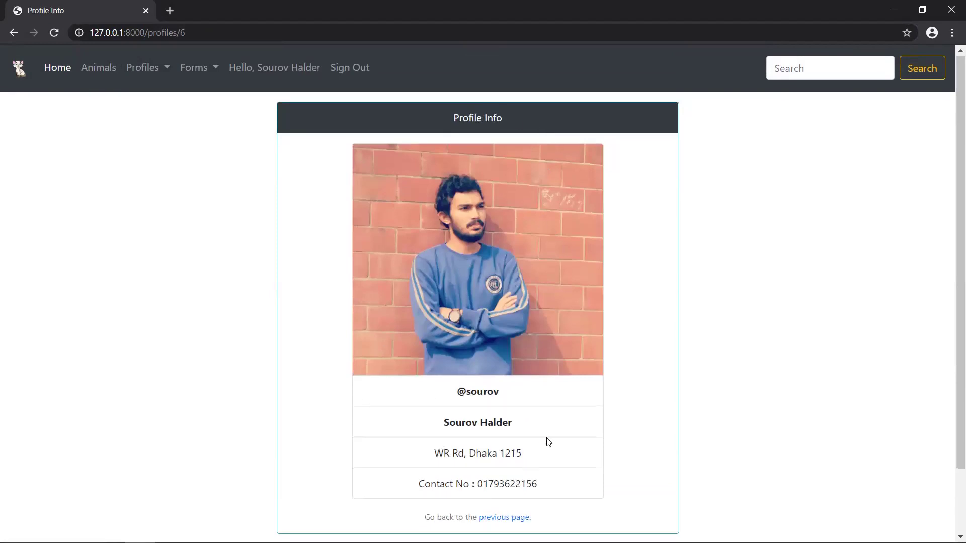
{"action": "scroll", "coordinate": [556, 410], "scroll_direction": "down", "scroll_amount": 2}
{"action": "scroll", "coordinate": [495, 263], "scroll_direction": "up", "scroll_amount": 2}
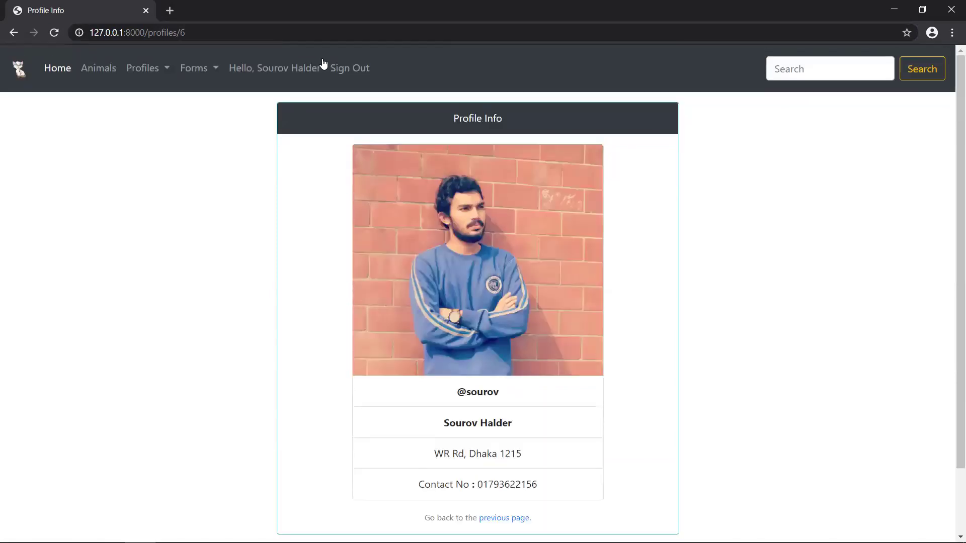
{"action": "left_click", "coordinate": [209, 69]}
- Open the Rescue Form and enter animal type Cat with the rescuer's name, address and city
{"action": "left_click", "coordinate": [211, 98]}
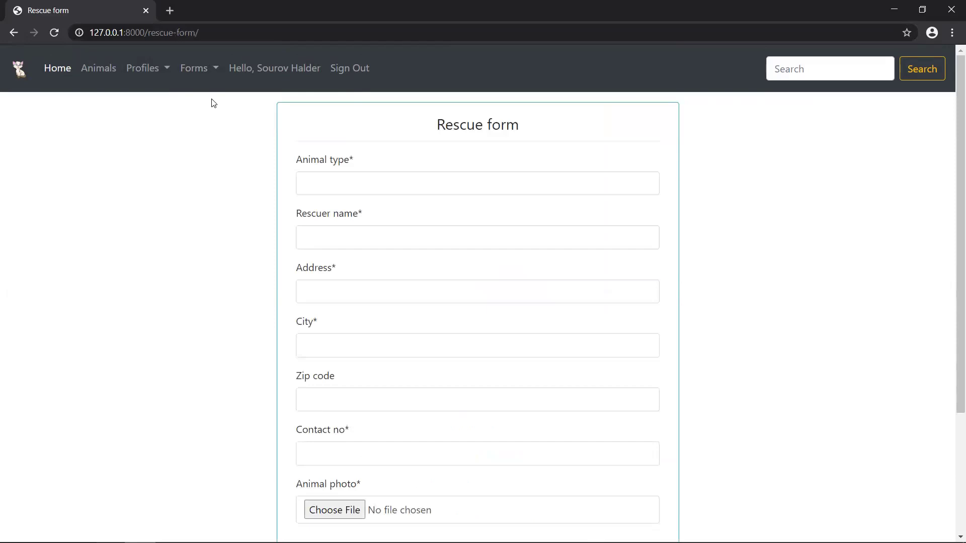
{"action": "scroll", "coordinate": [557, 262], "scroll_direction": "down", "scroll_amount": 3}
{"action": "scroll", "coordinate": [500, 201], "scroll_direction": "up", "scroll_amount": 2}
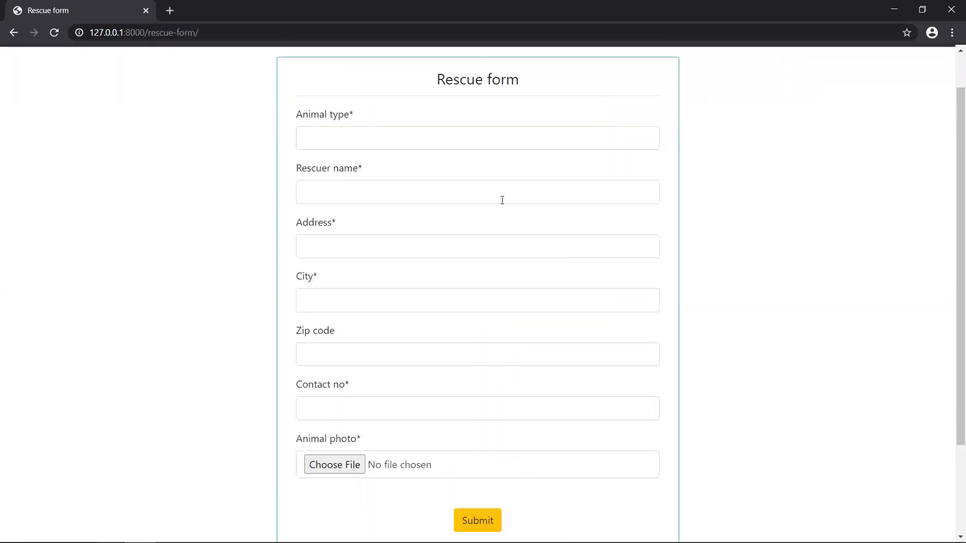
{"action": "left_click", "coordinate": [373, 141]}
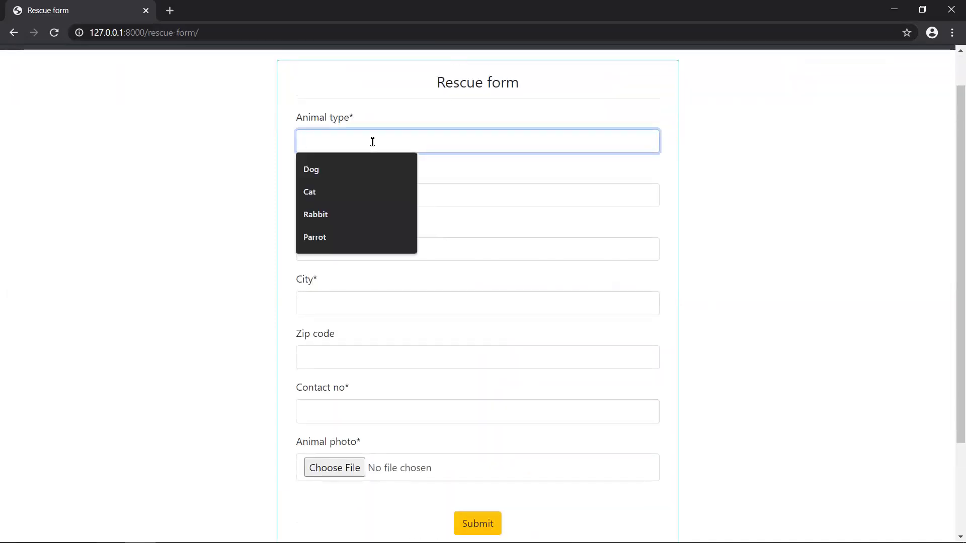
{"action": "type", "text": "Cat"}
{"action": "left_click", "coordinate": [343, 196]}
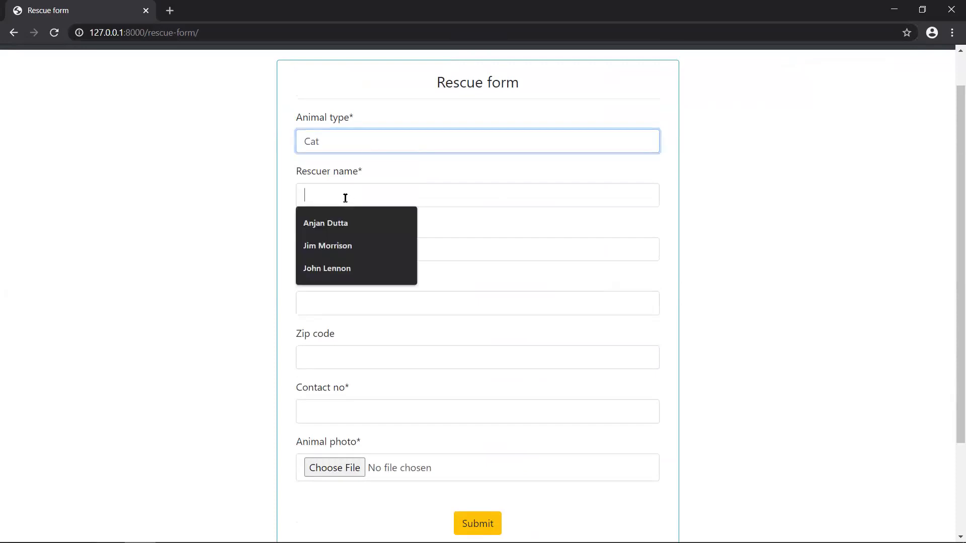
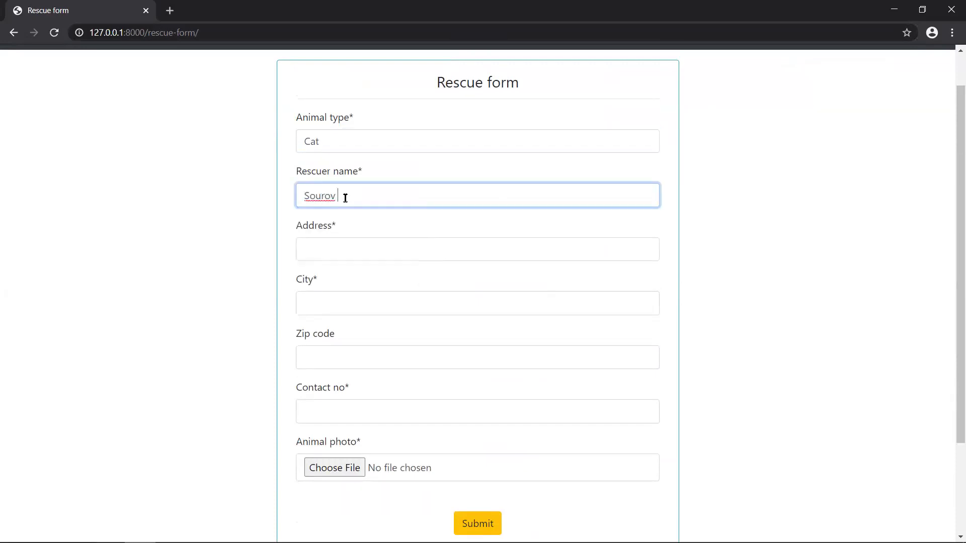
{"action": "left_click", "coordinate": [339, 250]}
{"action": "type", "text": "WR Rd"}
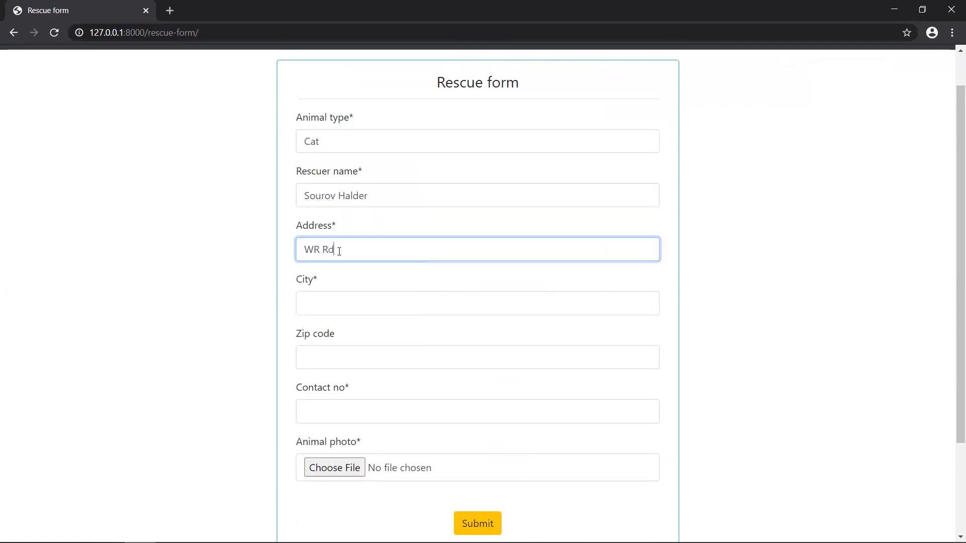
{"action": "left_click", "coordinate": [328, 304]}
{"action": "type", "text": "Dhaka"}
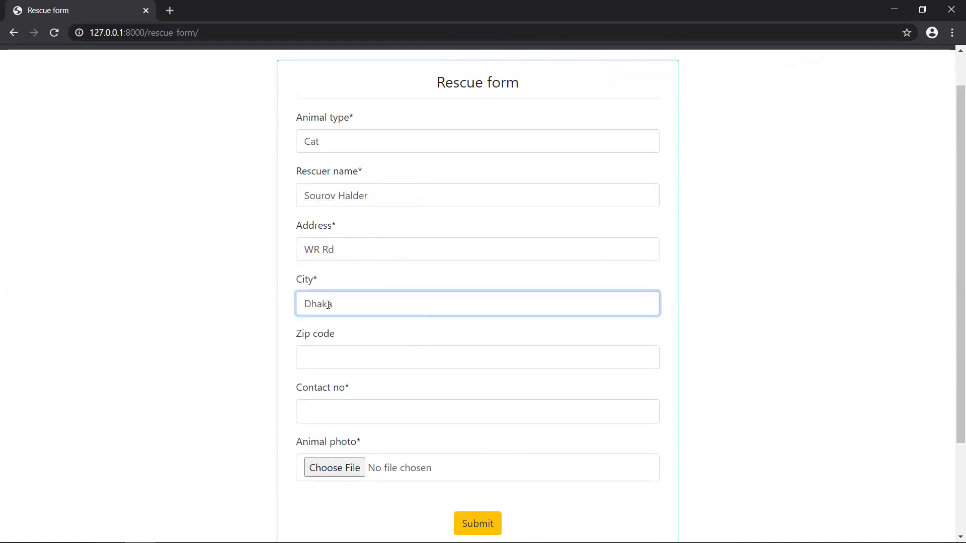
- Add the zip code and saved contact number, attach cat_3.JPG, and submit the rescue form
{"action": "left_click", "coordinate": [321, 353]}
{"action": "type", "text": "1215"}
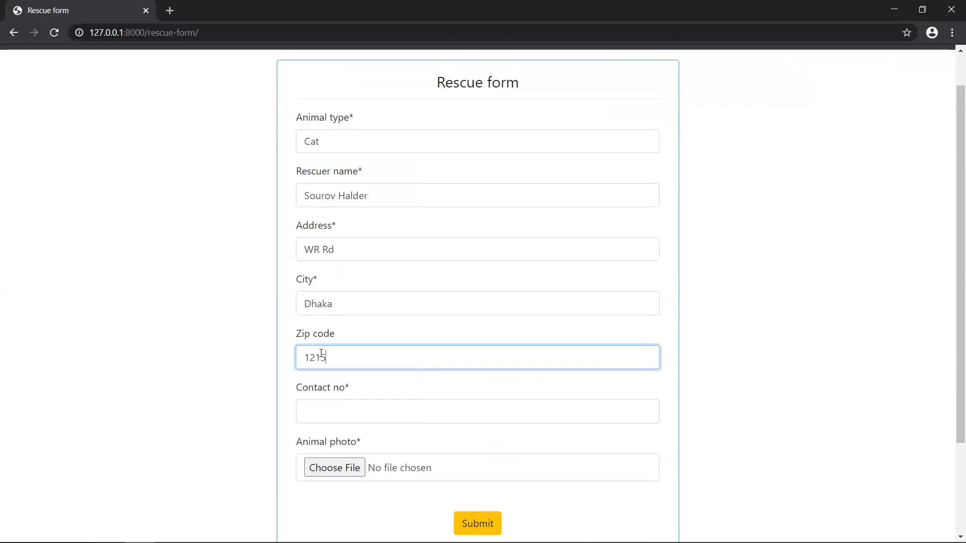
{"action": "left_click", "coordinate": [320, 407]}
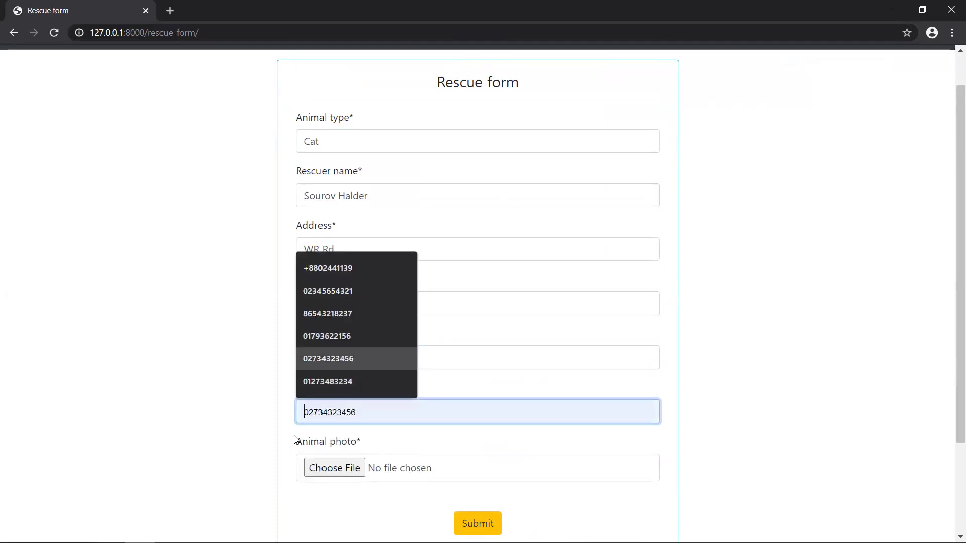
{"action": "left_click", "coordinate": [336, 333]}
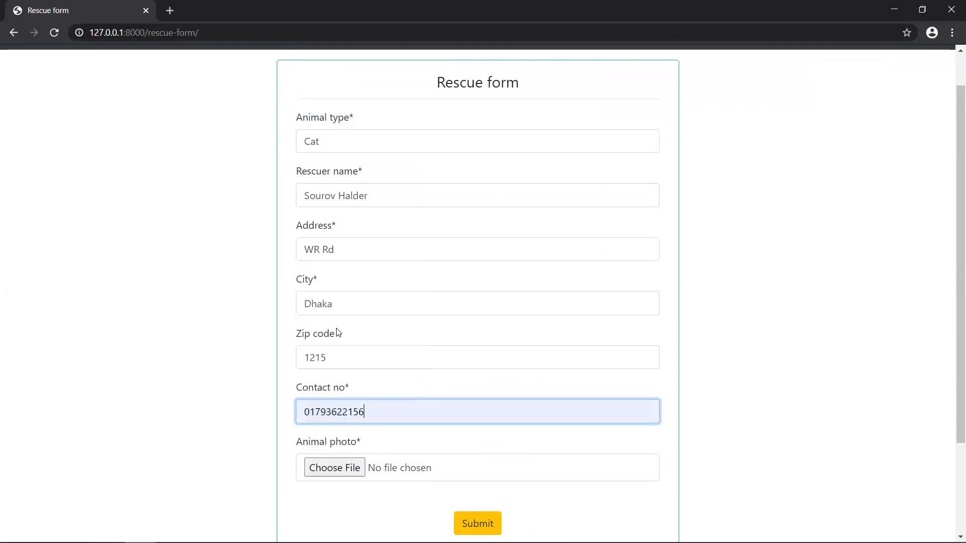
{"action": "left_click", "coordinate": [350, 467]}
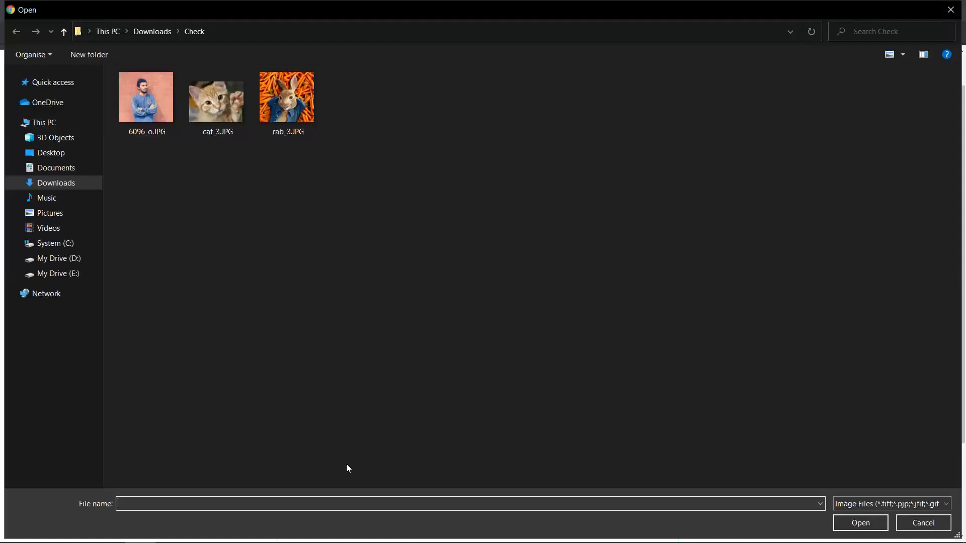
{"action": "left_click", "coordinate": [234, 114]}
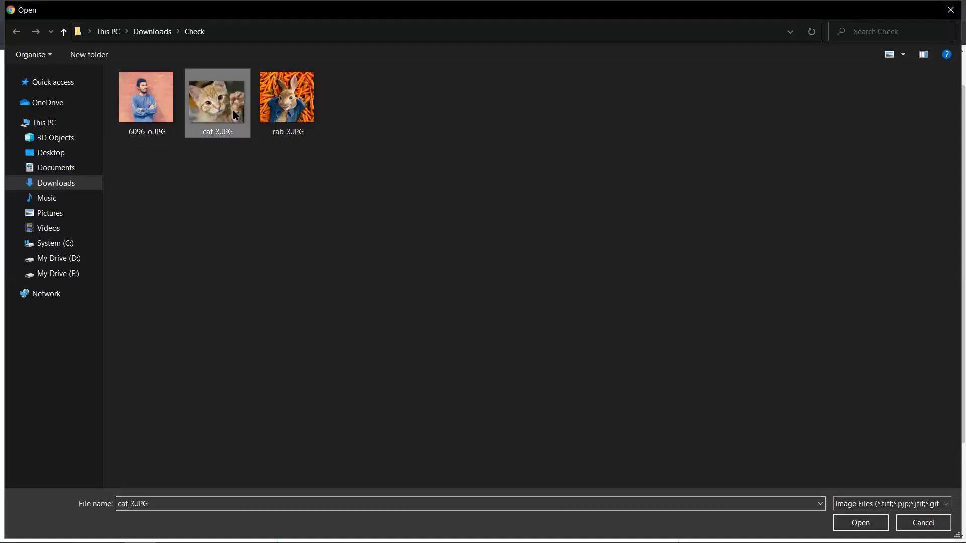
{"action": "left_click", "coordinate": [873, 518]}
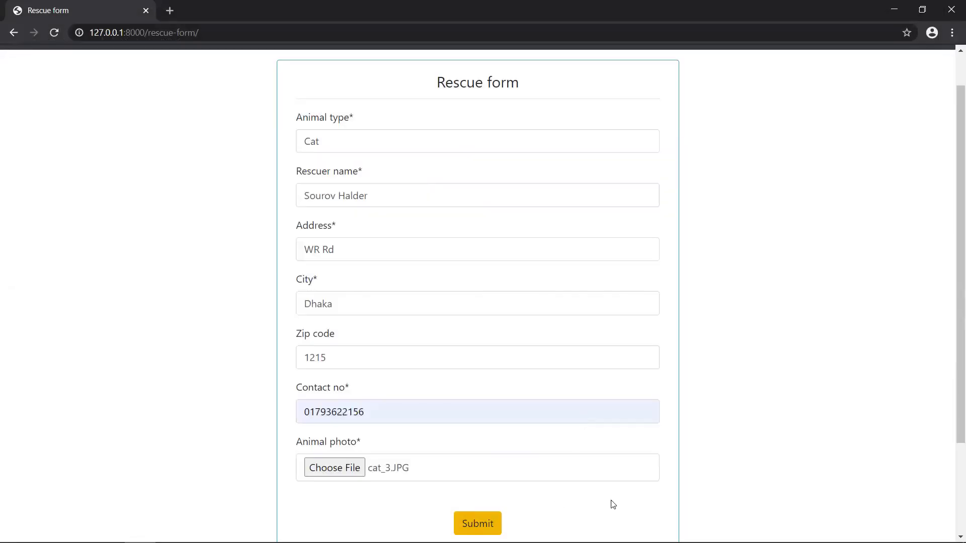
{"action": "scroll", "coordinate": [612, 505], "scroll_direction": "down", "scroll_amount": 3}
{"action": "scroll", "coordinate": [611, 500], "scroll_direction": "up", "scroll_amount": 1}
{"action": "left_click", "coordinate": [470, 424]}
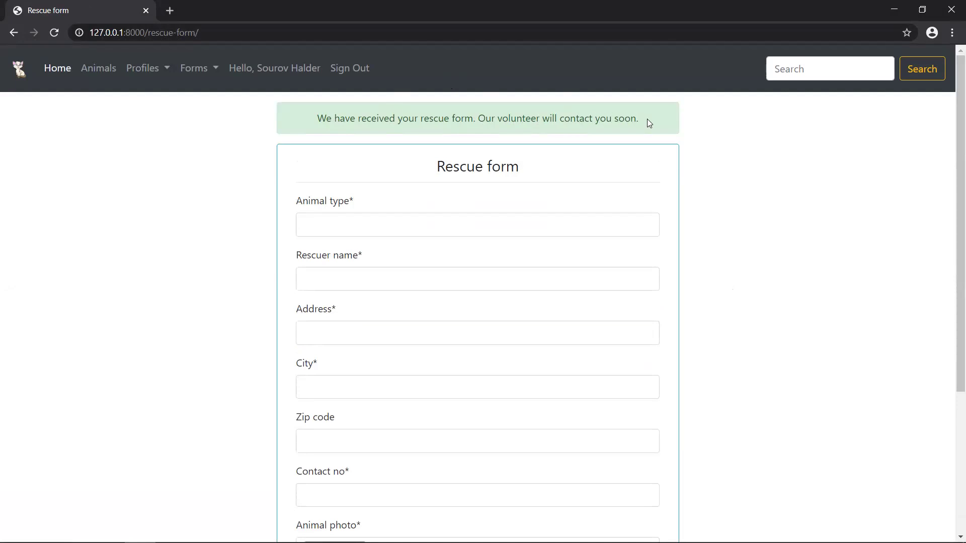
- Open the Animals page and scroll through its eight animal cards
{"action": "left_click", "coordinate": [90, 72]}
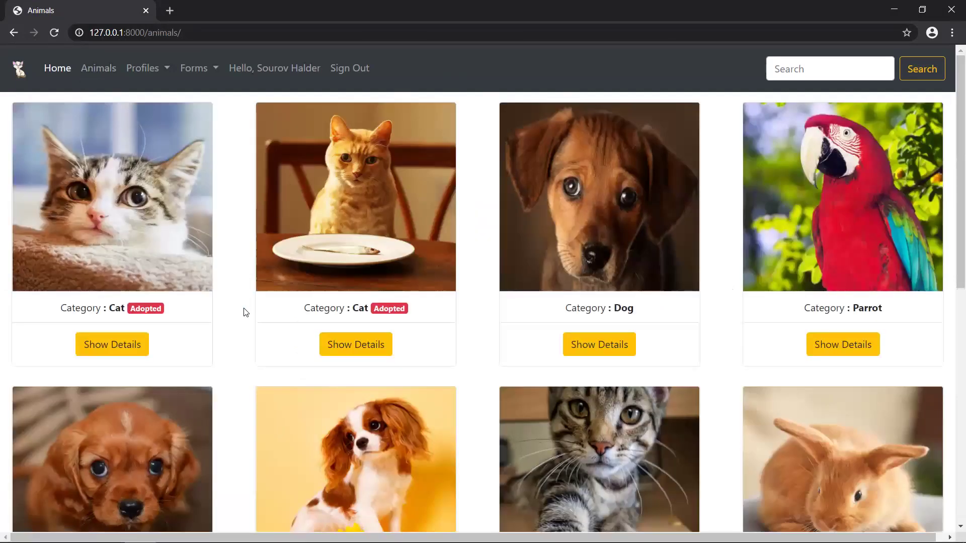
{"action": "scroll", "coordinate": [246, 311], "scroll_direction": "down", "scroll_amount": 1}
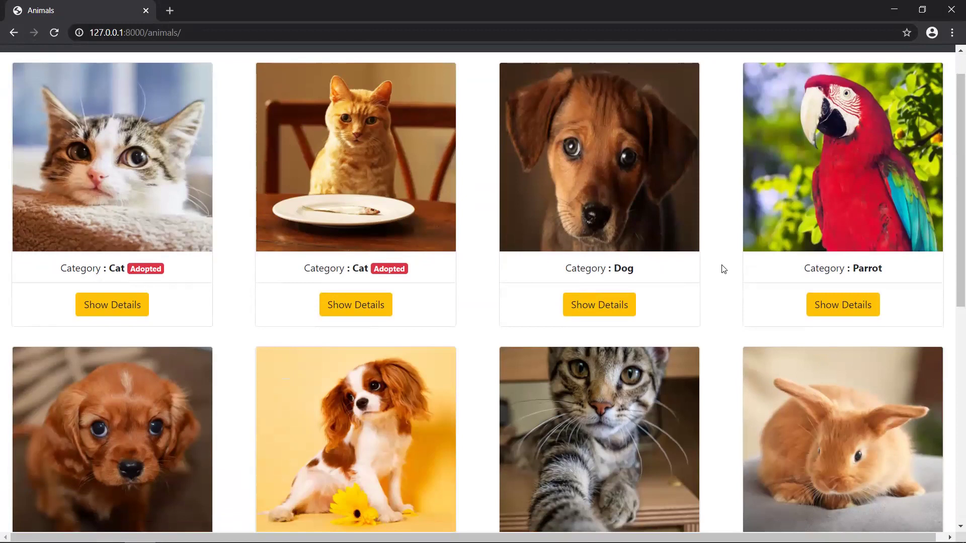
{"action": "scroll", "coordinate": [724, 269], "scroll_direction": "up", "scroll_amount": 1}
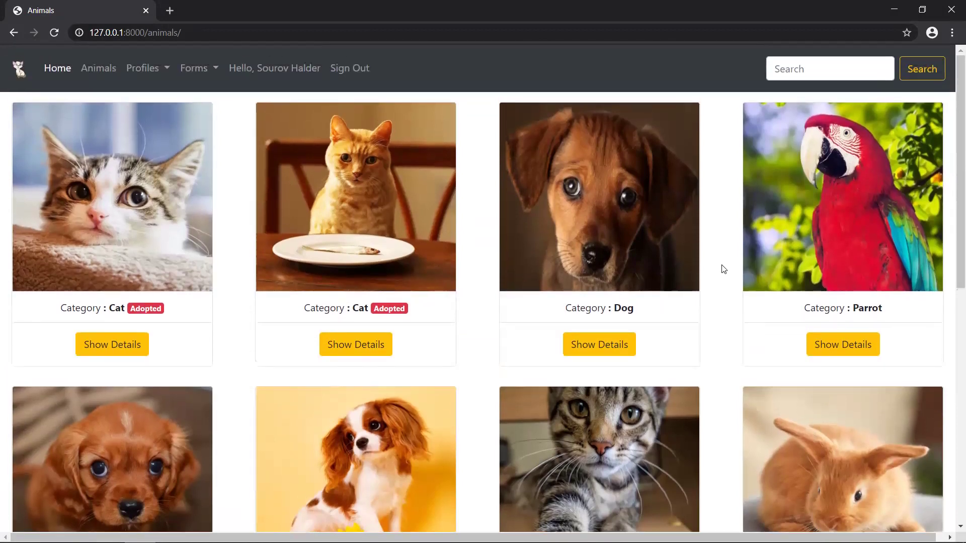
- Open dog 11's details and send an adoption request, going back once via Back history
{"action": "left_click", "coordinate": [622, 345]}
{"action": "scroll", "coordinate": [621, 345], "scroll_direction": "down", "scroll_amount": 1}
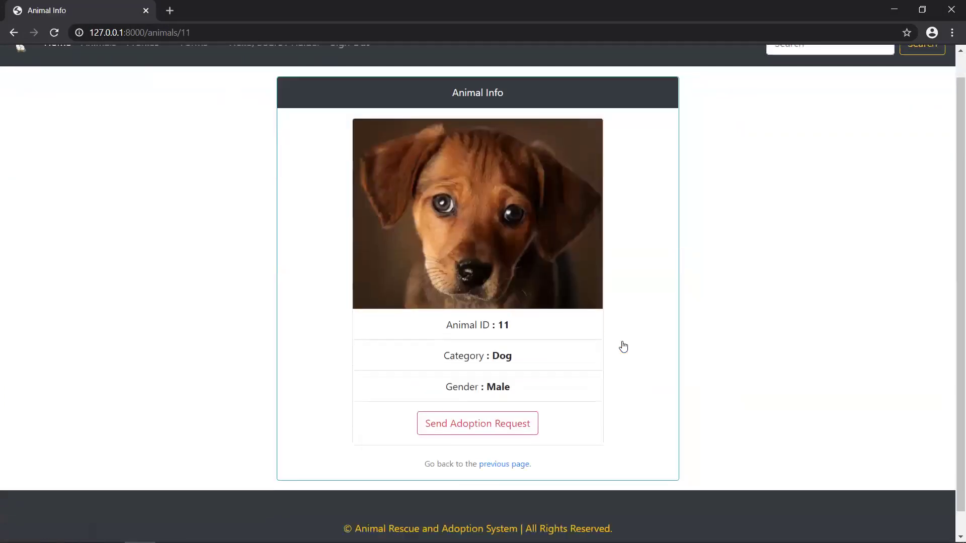
{"action": "left_click", "coordinate": [488, 424]}
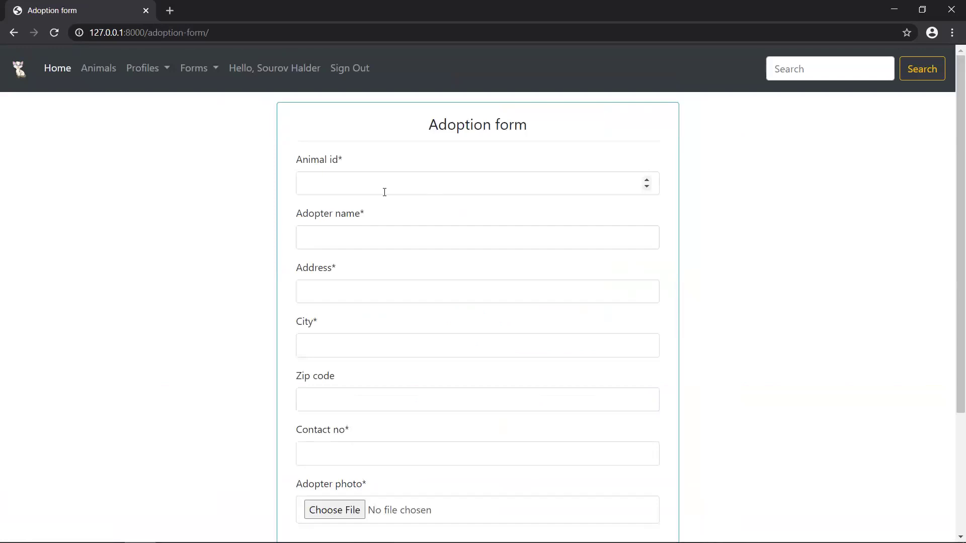
{"action": "right_click", "coordinate": [14, 33]}
{"action": "left_click", "coordinate": [22, 29]}
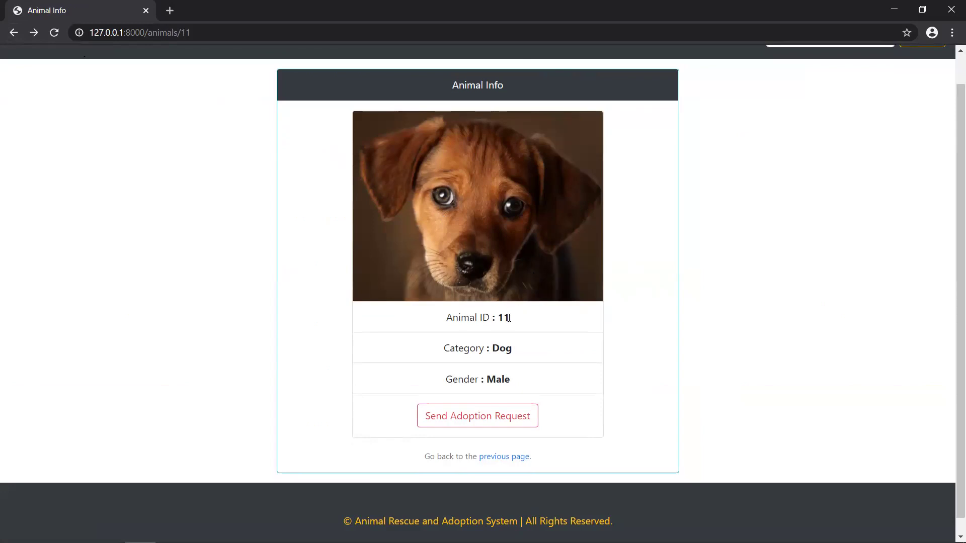
{"action": "left_click", "coordinate": [483, 415]}
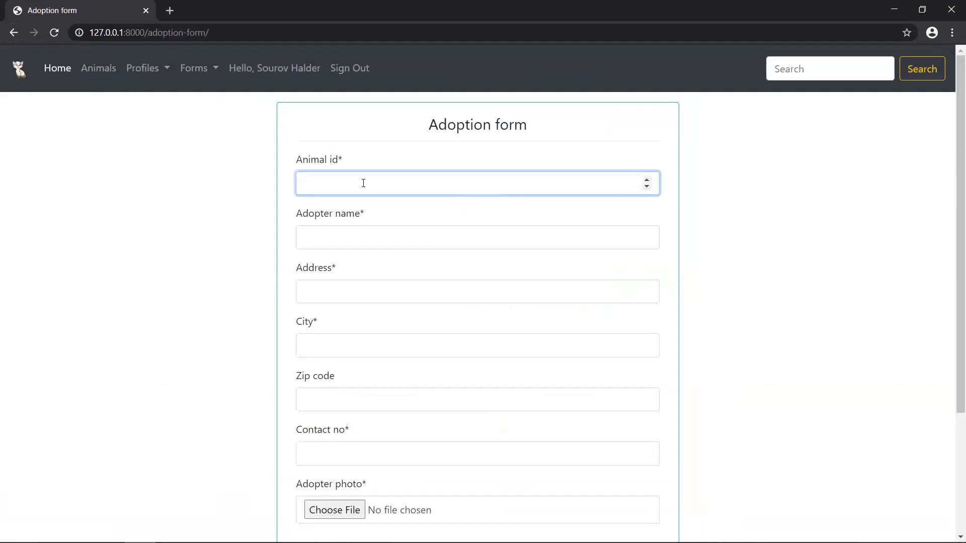
- Correct the animal ID to 11 and enter the adopter's name, address and city
{"action": "type", "text": "112"}
{"action": "key", "text": "BackSpace"}
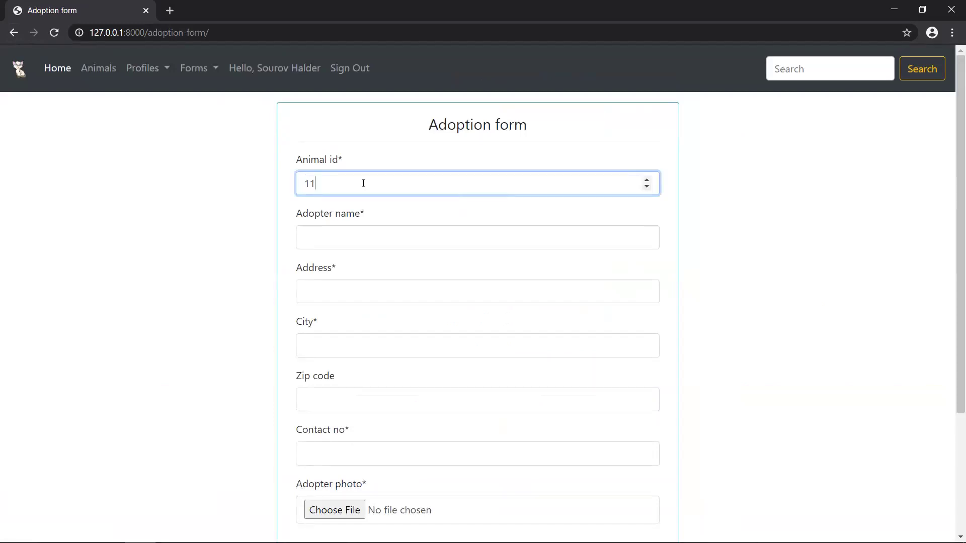
{"action": "left_click", "coordinate": [347, 244]}
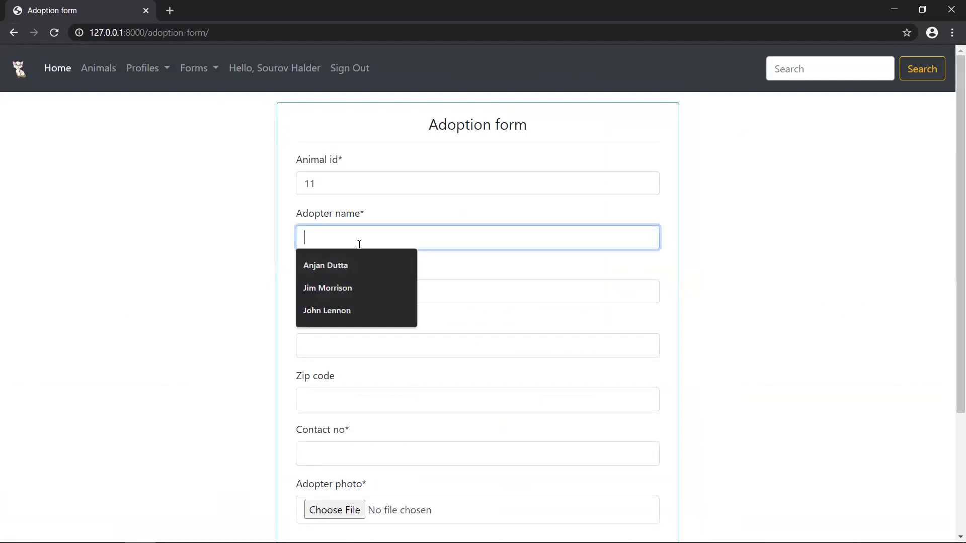
{"action": "left_click", "coordinate": [803, 220]}
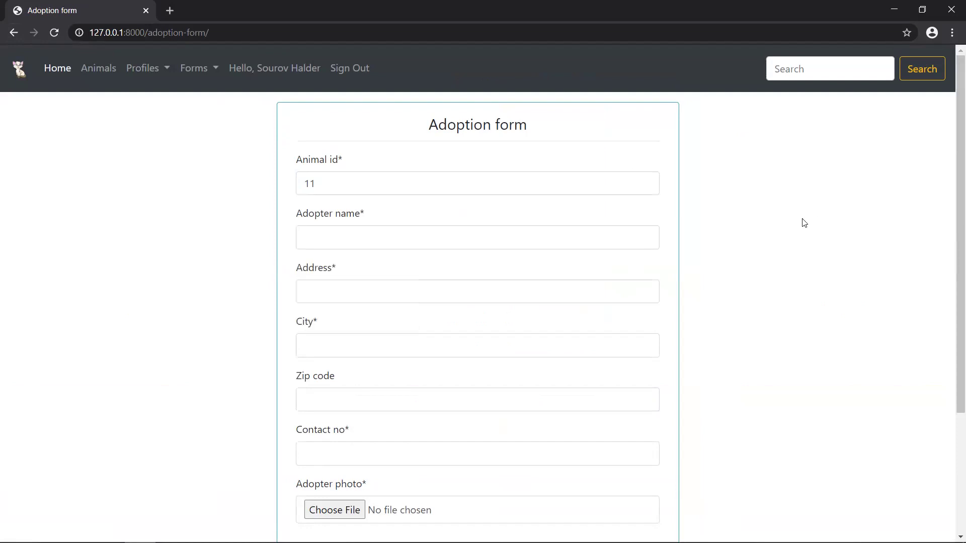
{"action": "left_click", "coordinate": [506, 235]}
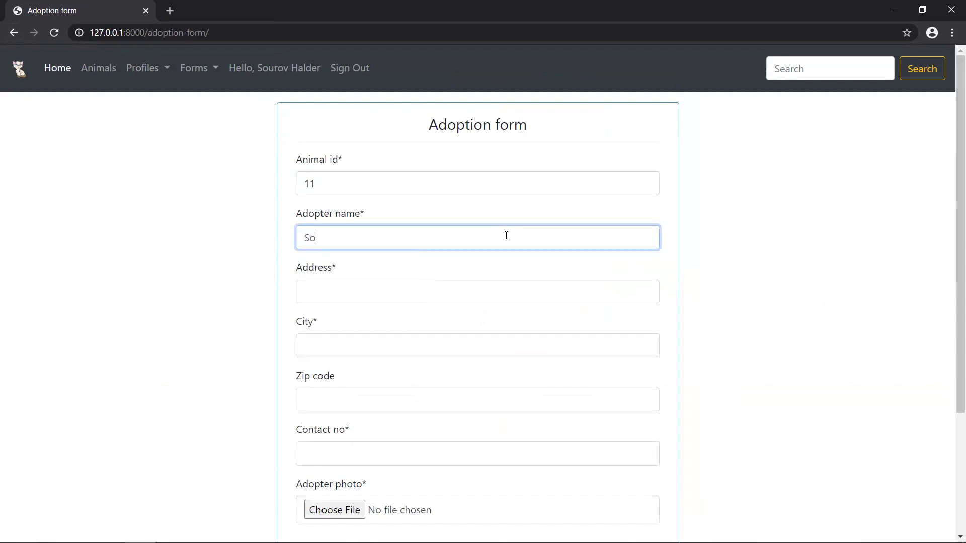
{"action": "left_click", "coordinate": [458, 302]}
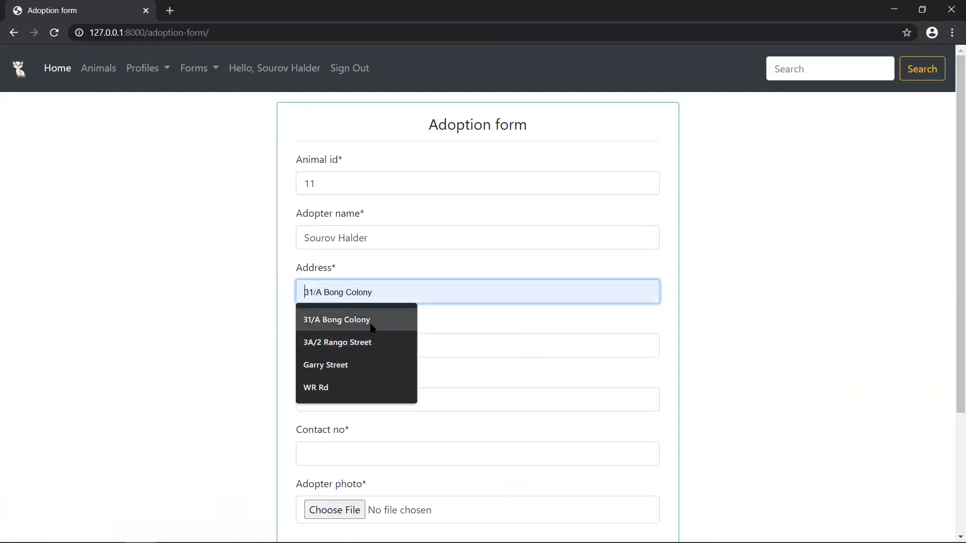
{"action": "type", "text": "WR"}
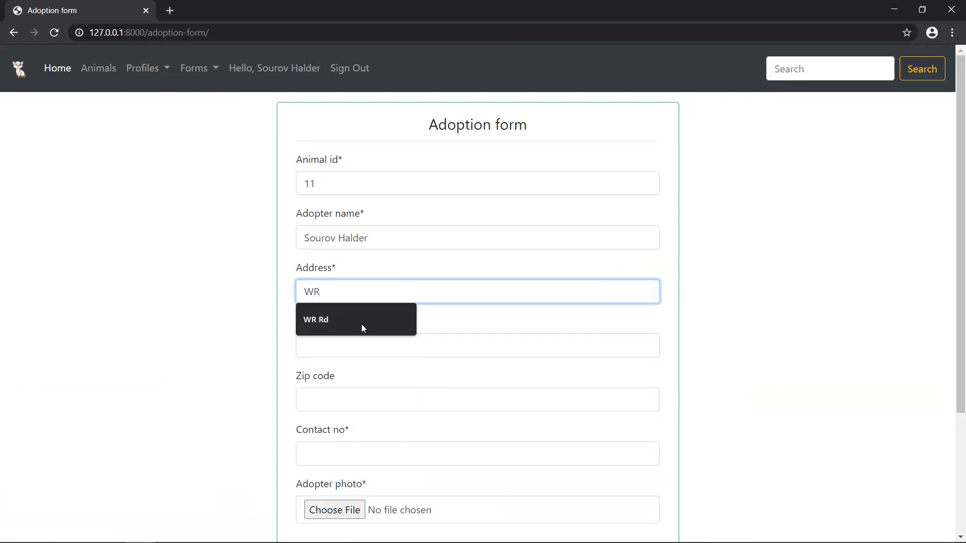
{"action": "left_click", "coordinate": [350, 328]}
{"action": "left_click", "coordinate": [343, 347]}
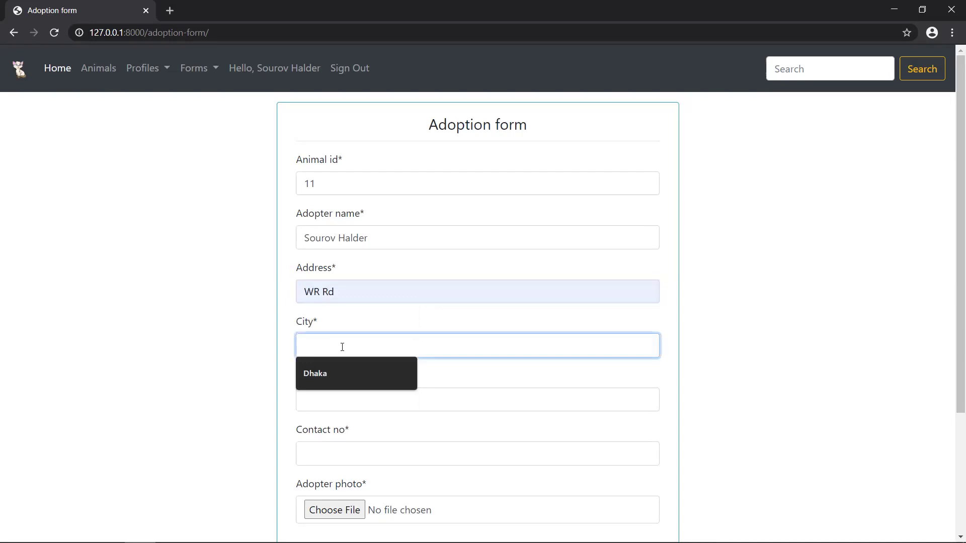
{"action": "left_click", "coordinate": [327, 373]}
- Add the zip code and saved contact number, attach 6096_o.JPG, and submit the adoption form
{"action": "left_click", "coordinate": [326, 395]}
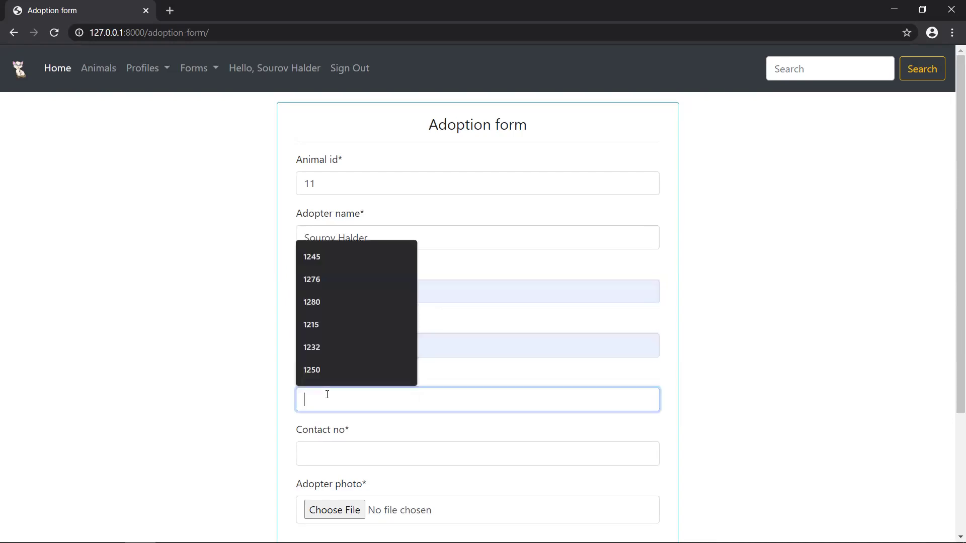
{"action": "type", "text": "1215"}
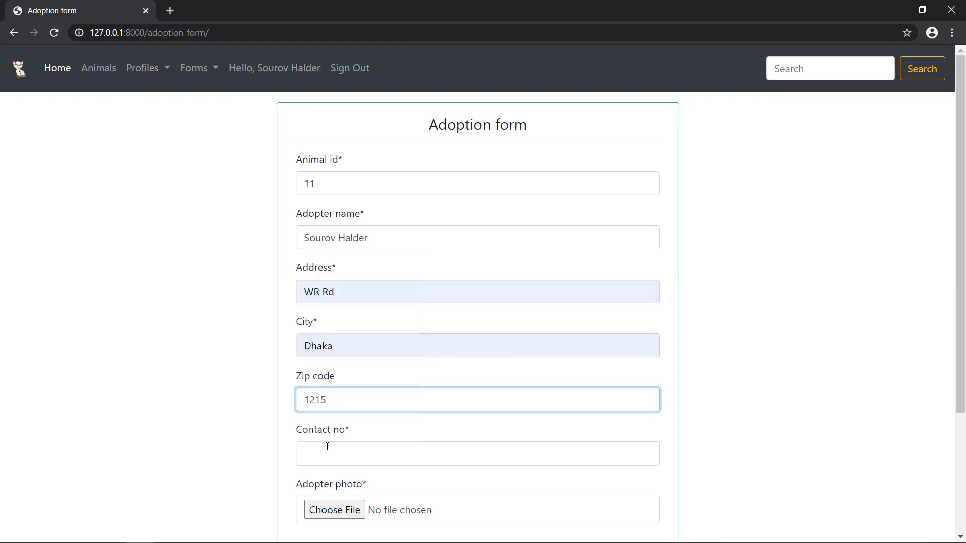
{"action": "left_click", "coordinate": [322, 450]}
{"action": "left_click", "coordinate": [335, 382]}
{"action": "left_click", "coordinate": [342, 510]}
{"action": "left_click", "coordinate": [146, 100]}
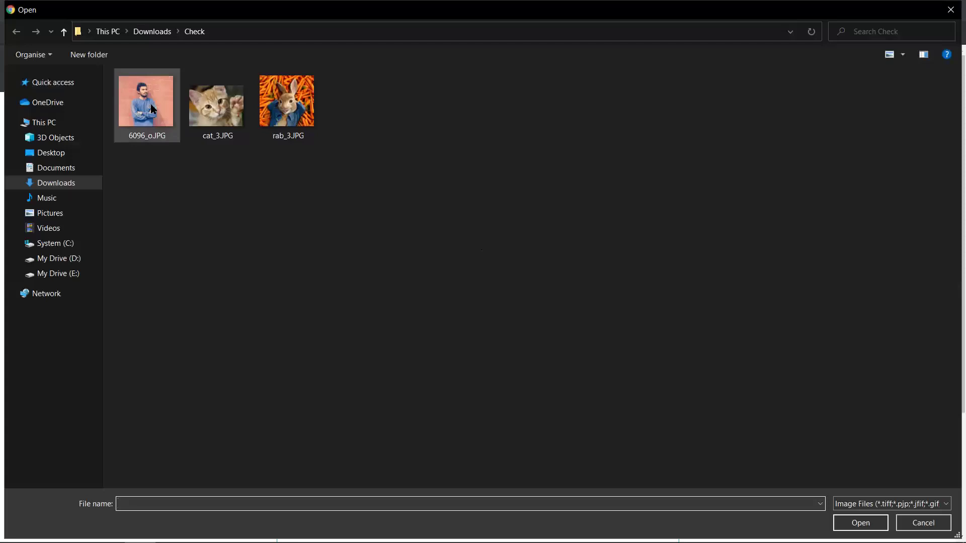
{"action": "key", "text": "Return"}
{"action": "scroll", "coordinate": [505, 396], "scroll_direction": "down", "scroll_amount": 3}
{"action": "left_click", "coordinate": [500, 400]}
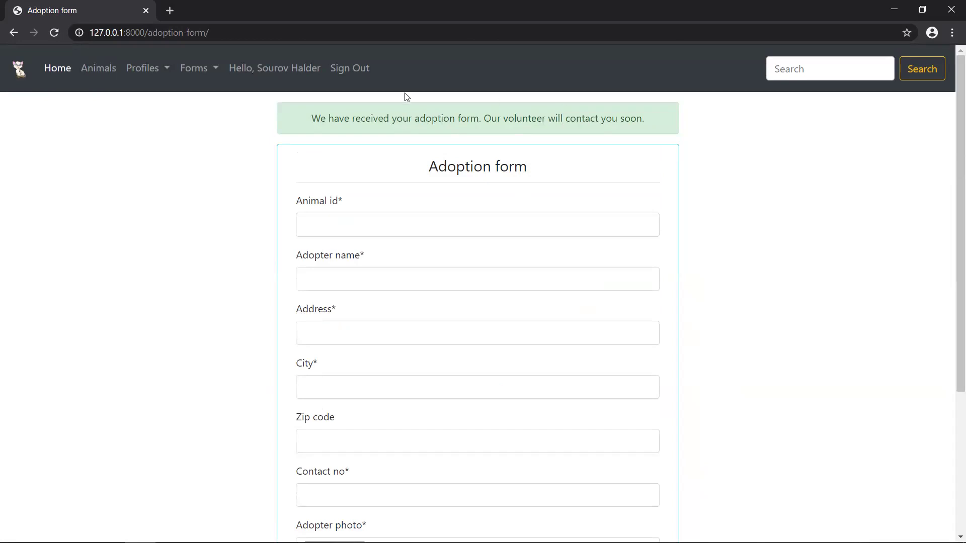
- Sign out of the site, returning to the public home page with Sign Up and Sign In
{"action": "left_click", "coordinate": [209, 71]}
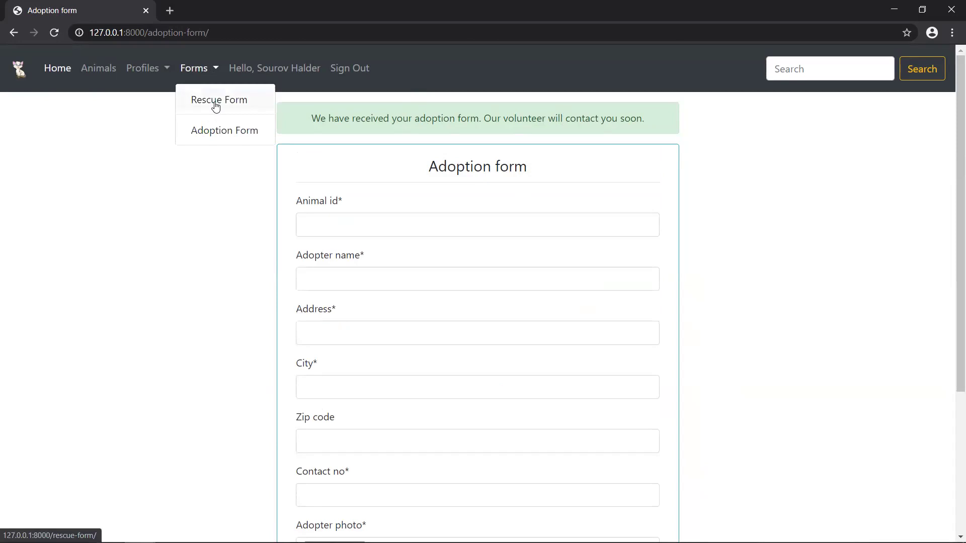
{"action": "left_click", "coordinate": [229, 168]}
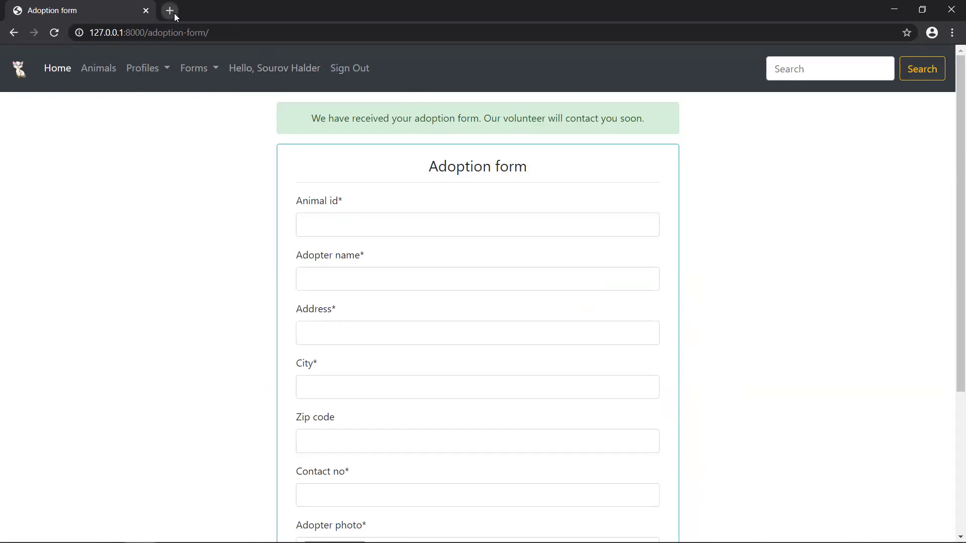
{"action": "left_click", "coordinate": [351, 69]}
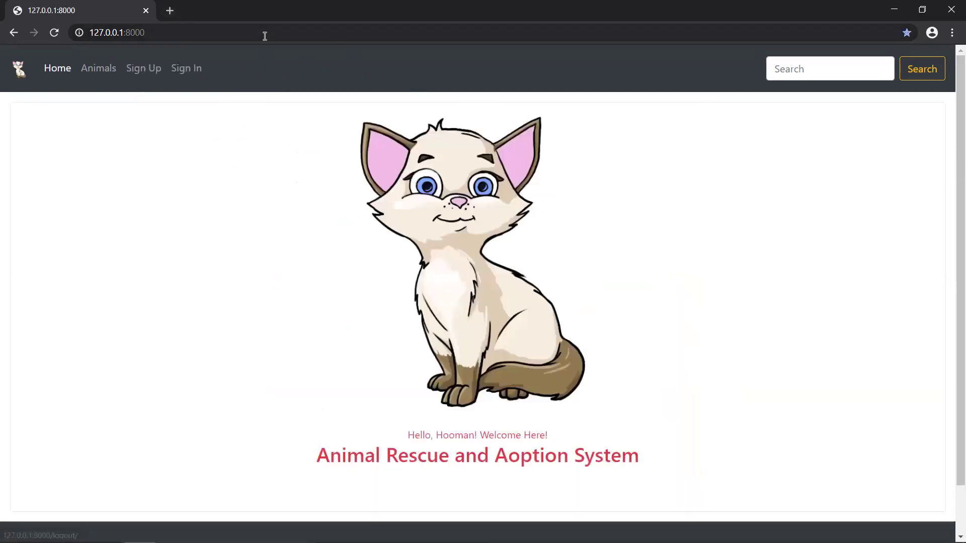
- Log in to Django admin at 127.0.0.1:8000/admin with the admin account
{"action": "left_click", "coordinate": [163, 34]}
{"action": "left_click", "coordinate": [163, 34]}
{"action": "type", "text": "/adm"}
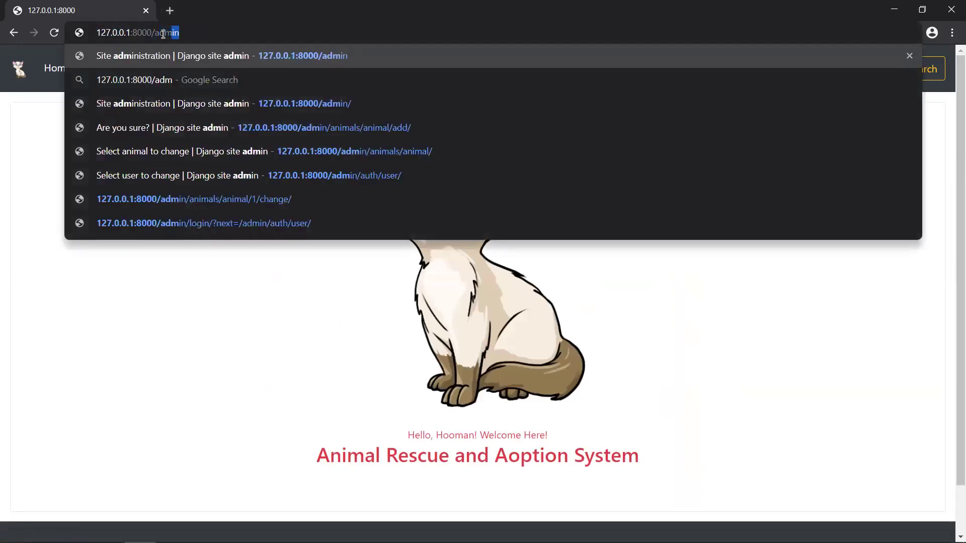
{"action": "key", "text": "Return"}
{"action": "double_click", "coordinate": [441, 181]}
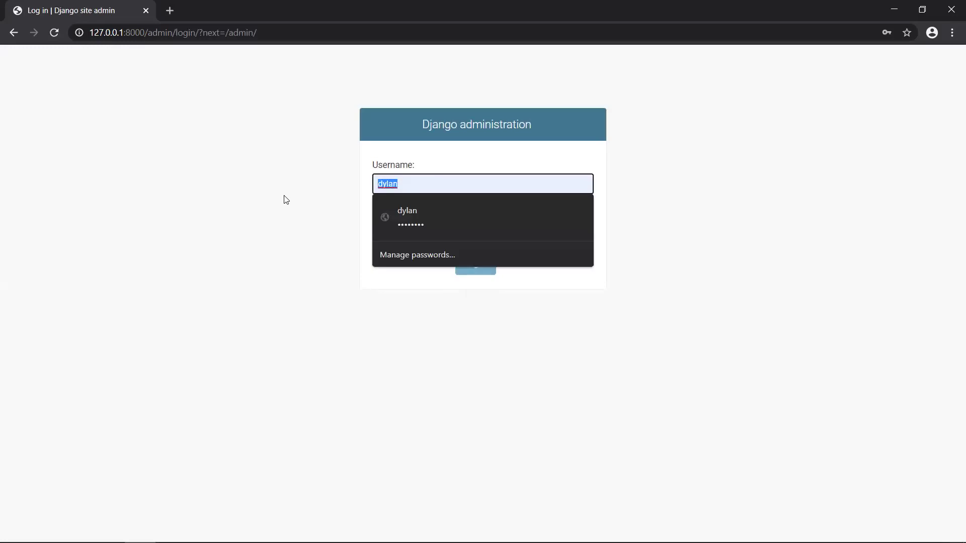
{"action": "type", "text": "admin"}
{"action": "key", "text": "Tab"}
{"action": "type", "text": "1"}
{"action": "key", "text": "Return"}
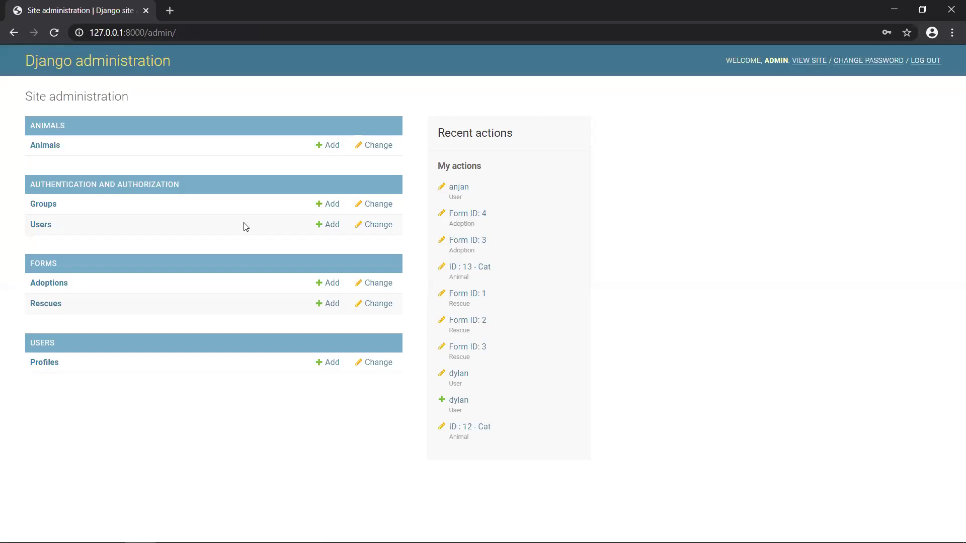
- Load the rescue site 127.0.0.1:8000 in a new tab, now signed in as Admin
{"action": "left_click", "coordinate": [169, 10]}
{"action": "type", "text": "ad"}
{"action": "key", "text": "BackSpace"}
{"action": "key", "text": "BackSpace"}
{"action": "type", "text": "a"}
{"action": "key", "text": "BackSpace"}
{"action": "type", "text": "1"}
{"action": "key", "text": "Return"}
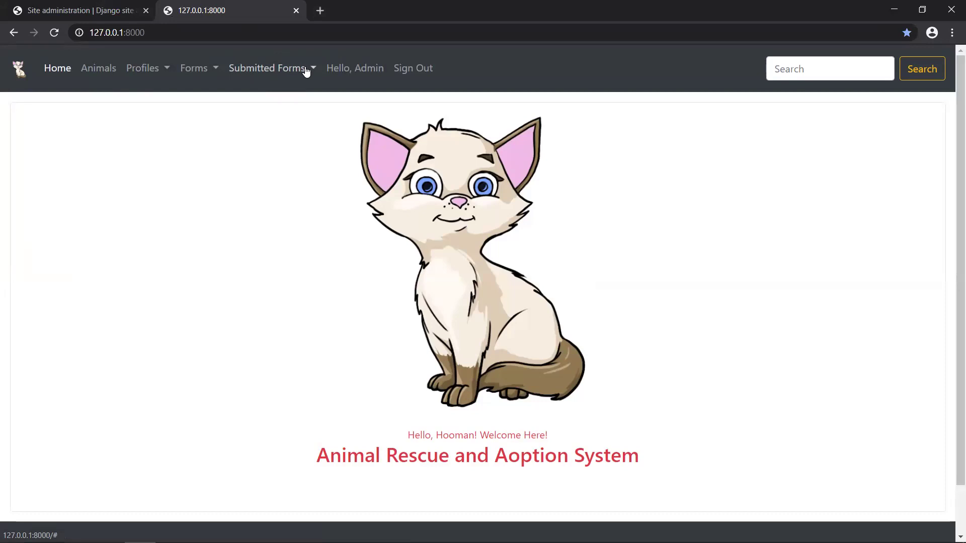
- List Submitted Forms > Rescue Forms, scroll down, and open Form ID 8's details
{"action": "left_click", "coordinate": [306, 71]}
{"action": "left_click", "coordinate": [169, 255]}
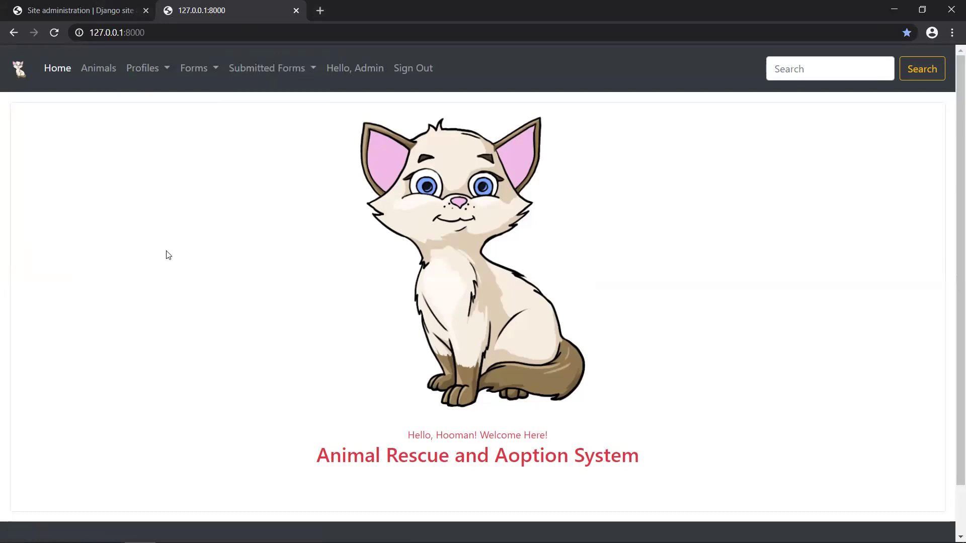
{"action": "left_click", "coordinate": [286, 77]}
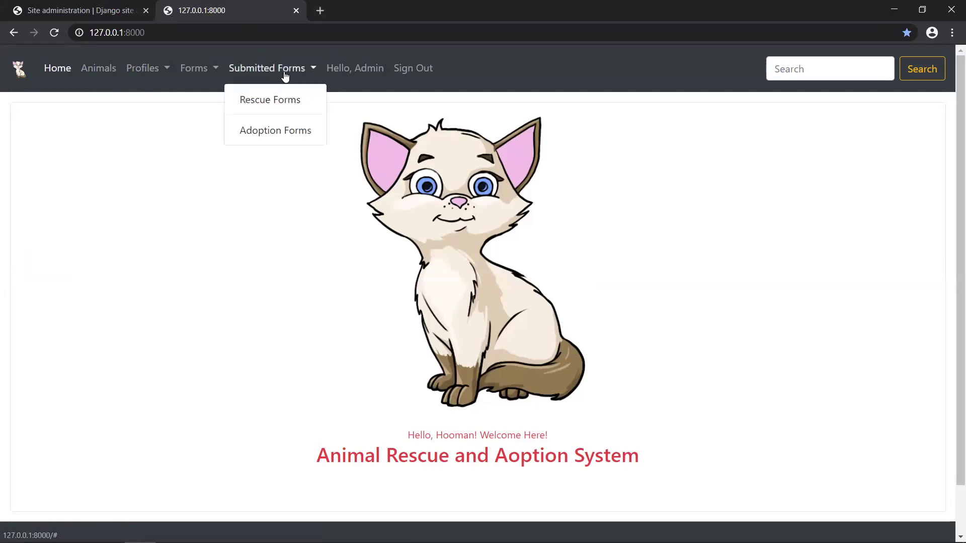
{"action": "left_click", "coordinate": [272, 107]}
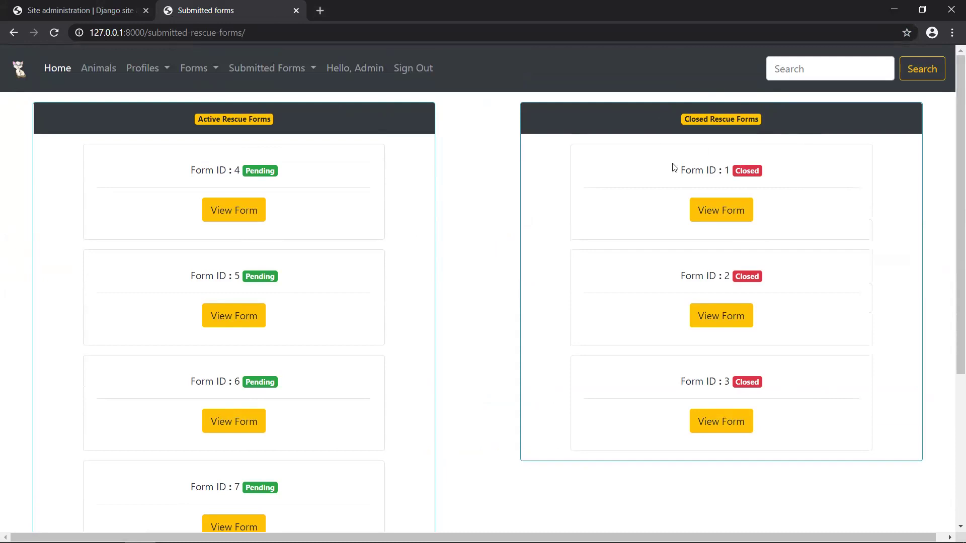
{"action": "scroll", "coordinate": [390, 397], "scroll_direction": "down", "scroll_amount": 3}
{"action": "scroll", "coordinate": [390, 397], "scroll_direction": "up", "scroll_amount": 3}
{"action": "scroll", "coordinate": [322, 221], "scroll_direction": "down", "scroll_amount": 1}
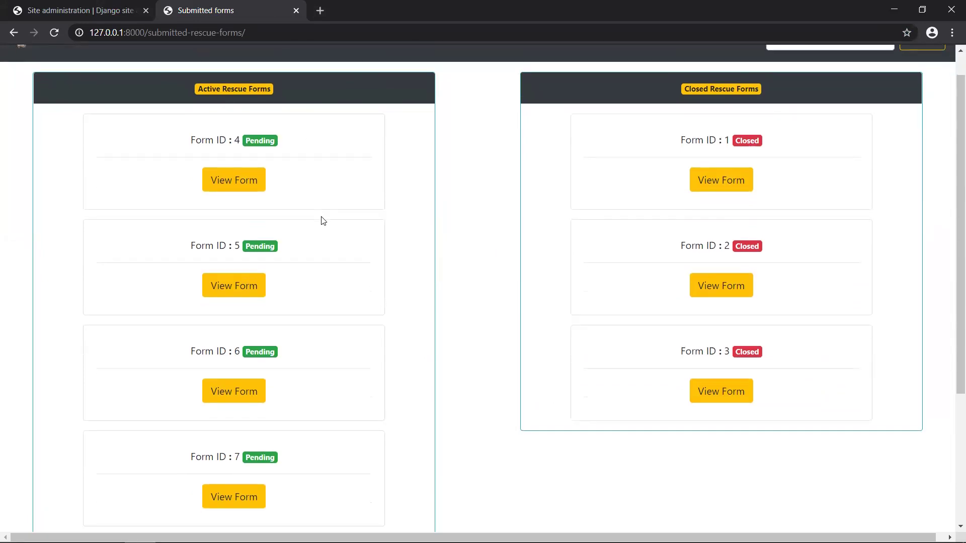
{"action": "scroll", "coordinate": [323, 220], "scroll_direction": "up", "scroll_amount": 1}
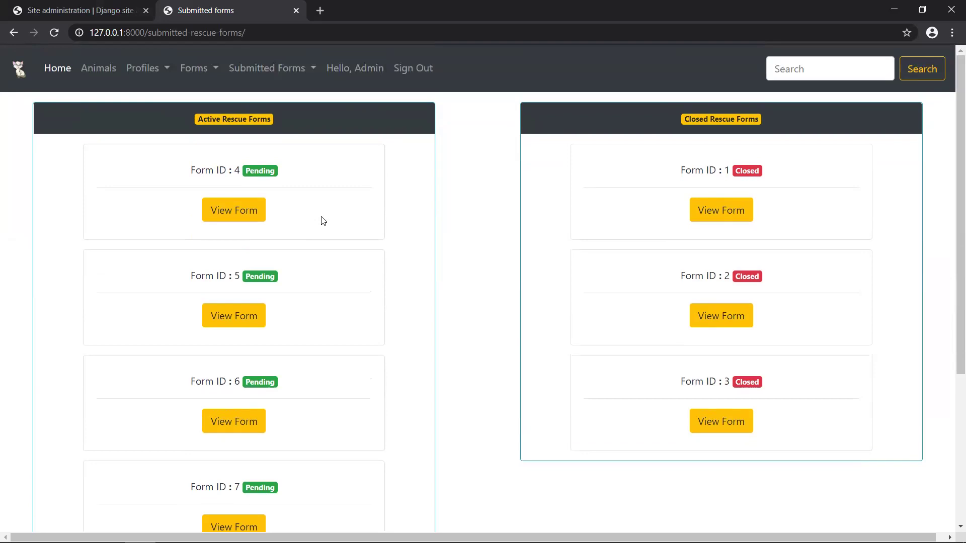
{"action": "scroll", "coordinate": [323, 221], "scroll_direction": "down", "scroll_amount": 3}
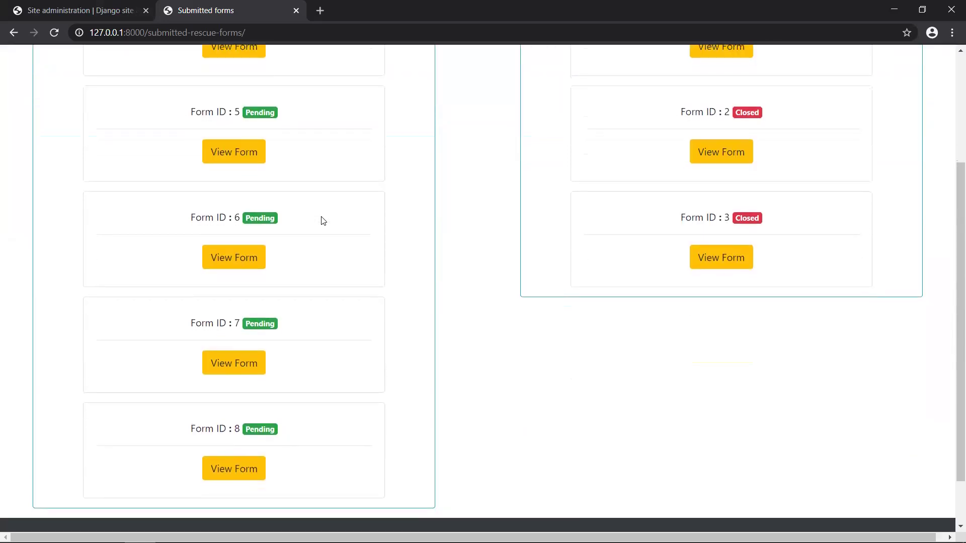
{"action": "scroll", "coordinate": [323, 221], "scroll_direction": "down", "scroll_amount": 2}
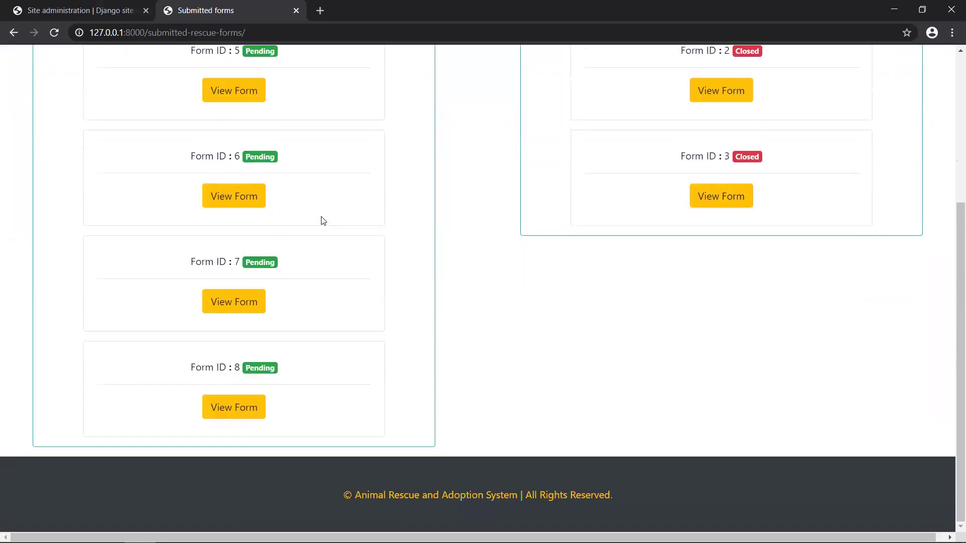
{"action": "left_click", "coordinate": [236, 411]}
- Scroll through rescue form 8's Form Info with the rescuer's details and photo
{"action": "scroll", "coordinate": [339, 349], "scroll_direction": "down", "scroll_amount": 1}
{"action": "scroll", "coordinate": [337, 346], "scroll_direction": "up", "scroll_amount": 1}
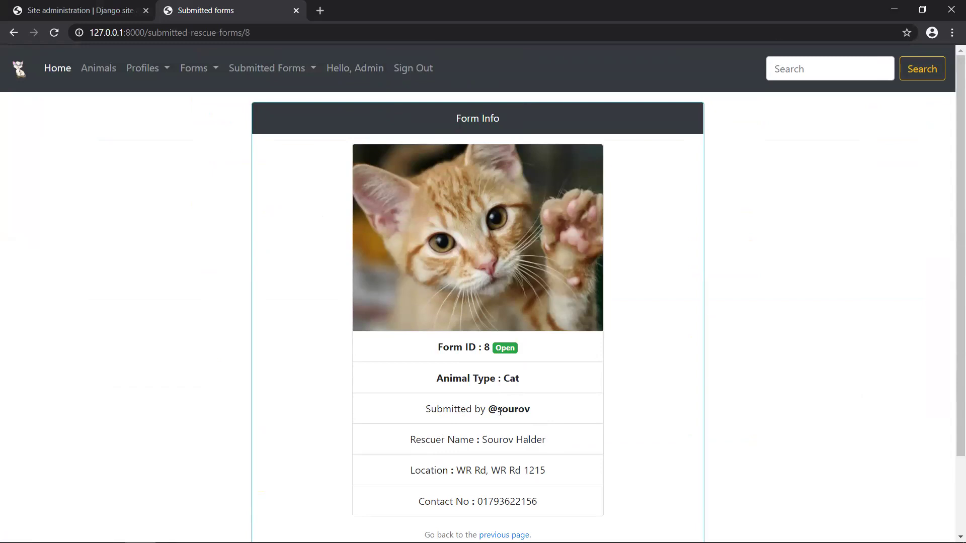
{"action": "left_click_drag", "start_coordinate": [482, 441], "coordinate": [530, 441]}
{"action": "scroll", "coordinate": [531, 432], "scroll_direction": "down", "scroll_amount": 2}
{"action": "left_click", "coordinate": [497, 291]}
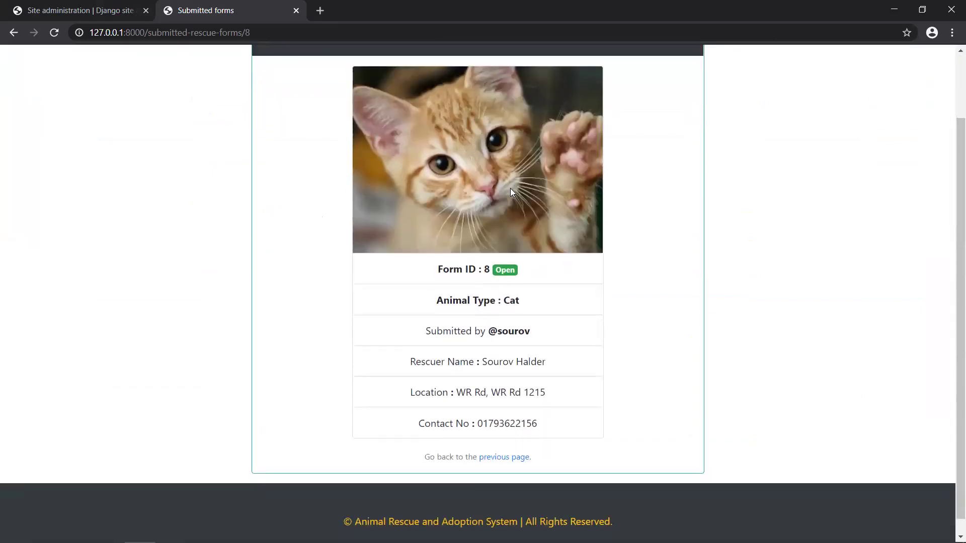
{"action": "scroll", "coordinate": [511, 190], "scroll_direction": "up", "scroll_amount": 2}
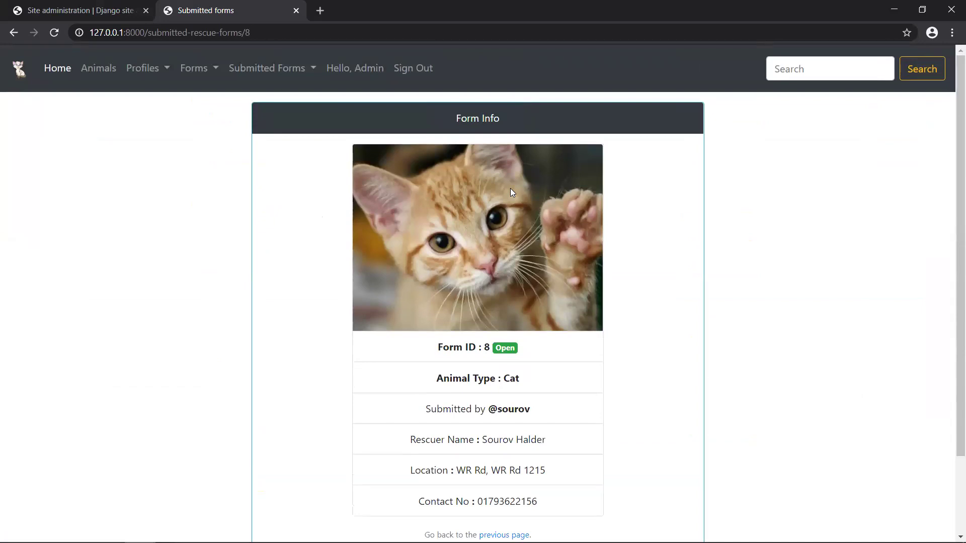
- Return to the Rescue Forms list, then switch to the Django administration tab
{"action": "left_click", "coordinate": [287, 74]}
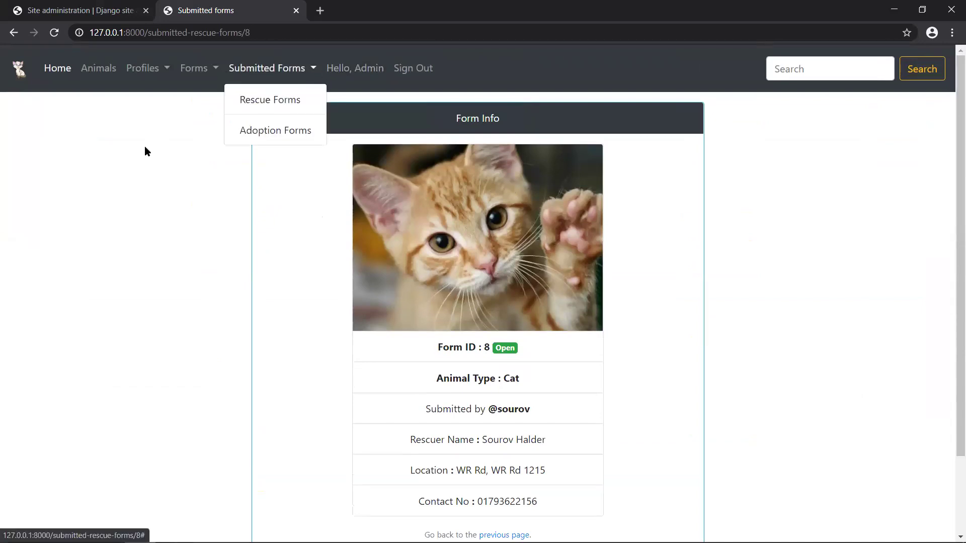
{"action": "left_click", "coordinate": [273, 100]}
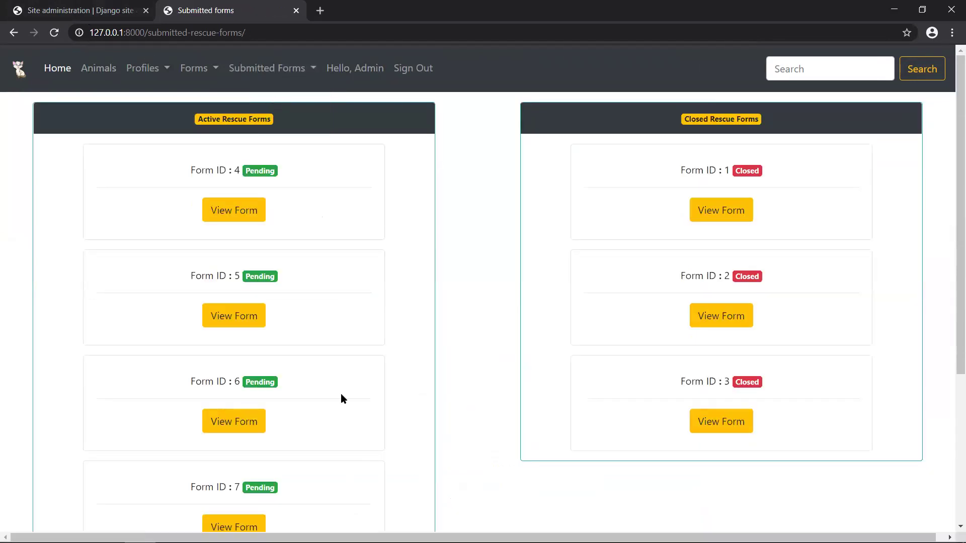
{"action": "scroll", "coordinate": [340, 394], "scroll_direction": "down", "scroll_amount": 5}
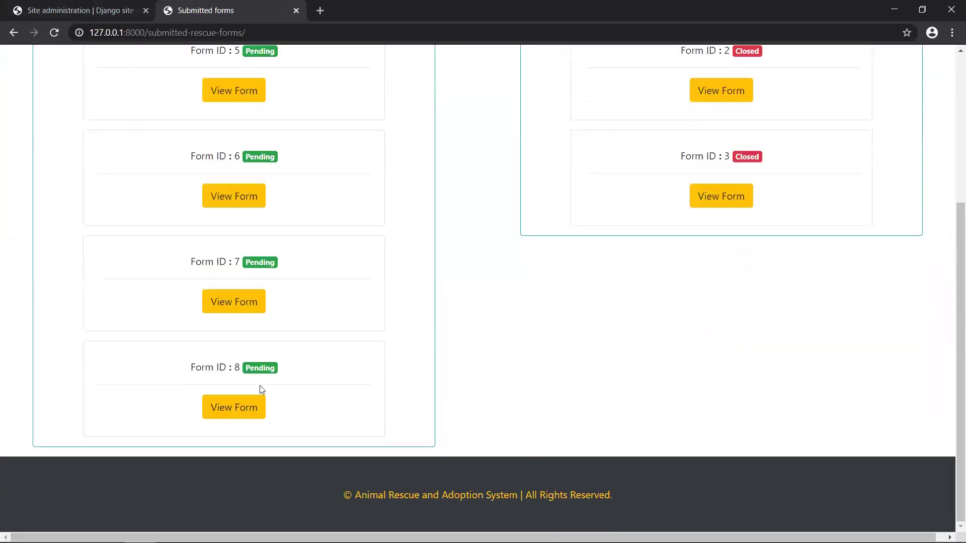
{"action": "left_click", "coordinate": [115, 10]}
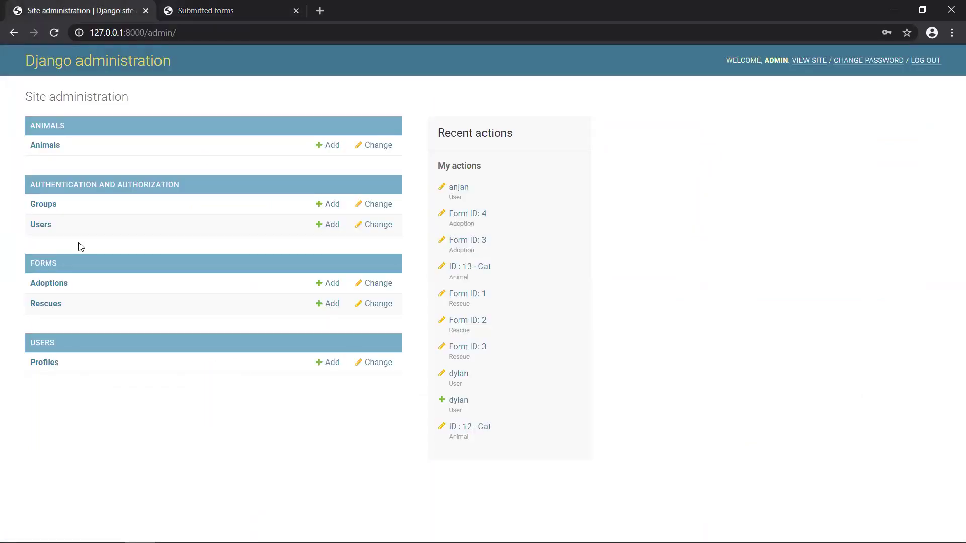
- Mark rescue Form ID 8 as closed in Django admin and save it
{"action": "left_click", "coordinate": [40, 303]}
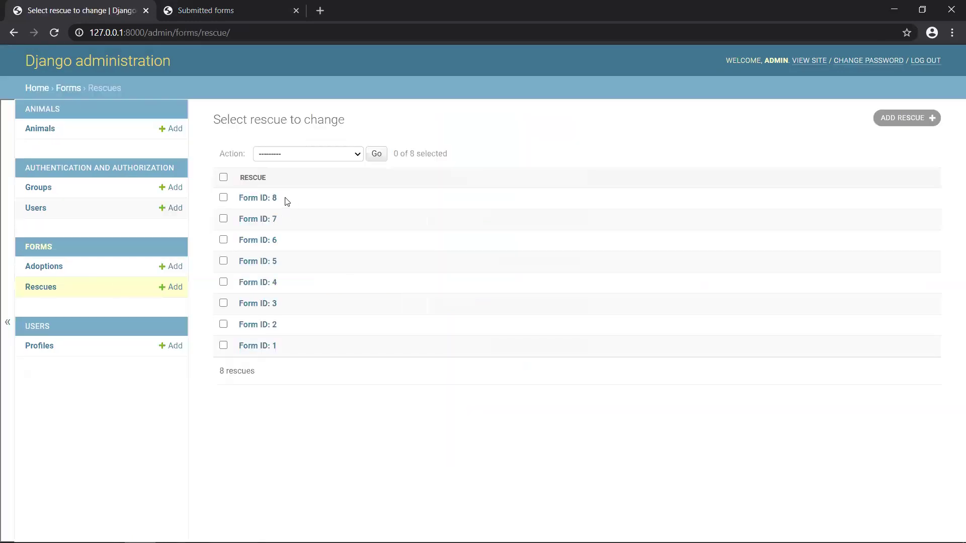
{"action": "left_click", "coordinate": [269, 200]}
{"action": "left_click", "coordinate": [227, 395]}
{"action": "left_click", "coordinate": [915, 481]}
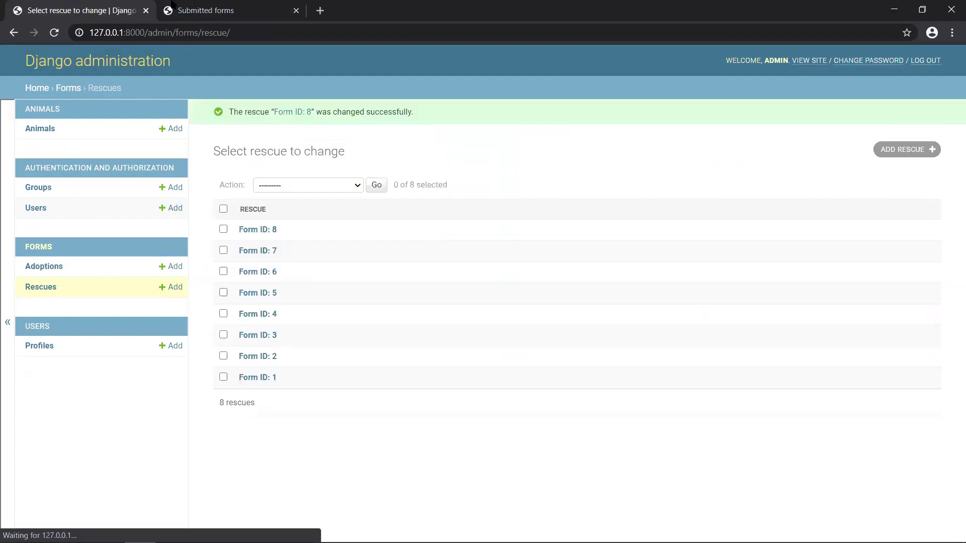
- Reload the site's rescue forms page to see form 8 under Closed Rescue Forms
{"action": "left_click", "coordinate": [223, 7]}
{"action": "left_click", "coordinate": [212, 32]}
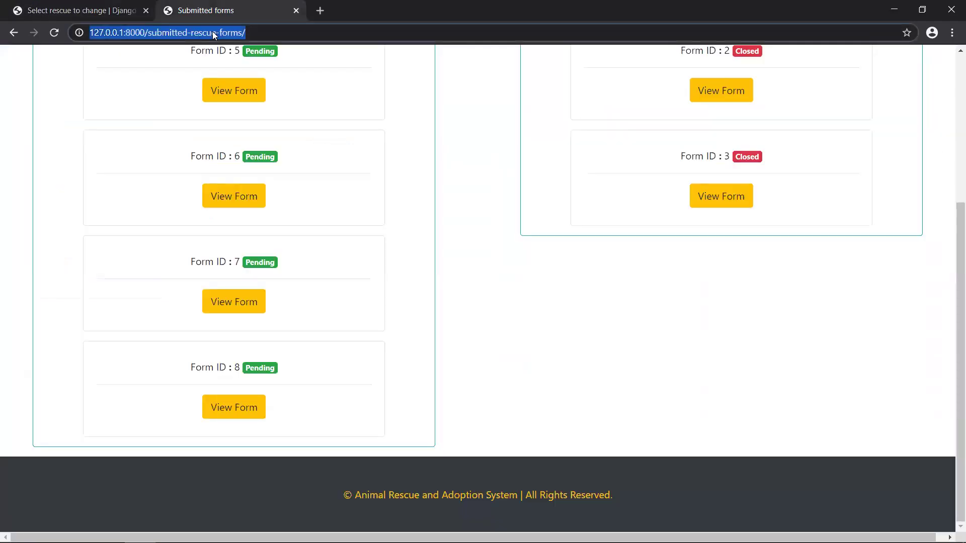
{"action": "key", "text": "Return"}
{"action": "scroll", "coordinate": [578, 315], "scroll_direction": "up", "scroll_amount": 2}
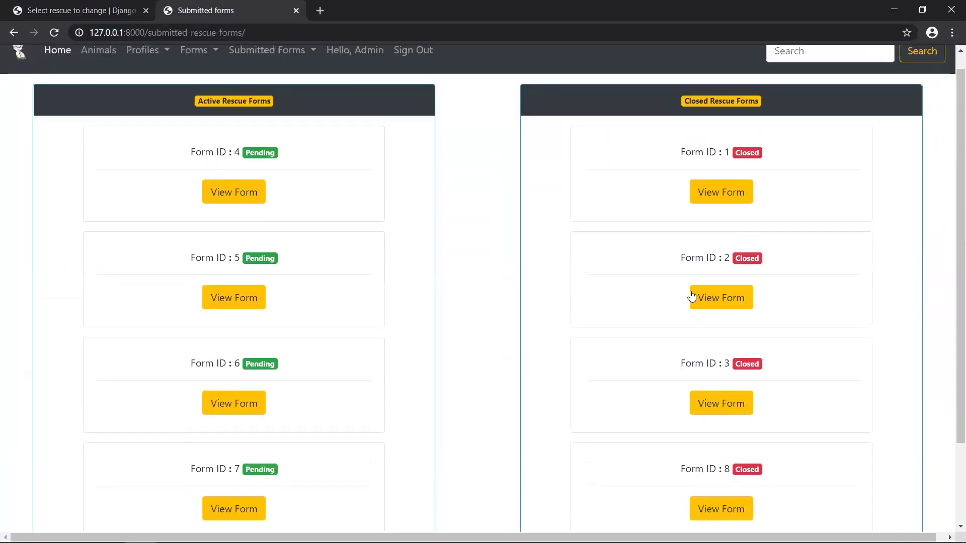
{"action": "scroll", "coordinate": [690, 296], "scroll_direction": "down", "scroll_amount": 2}
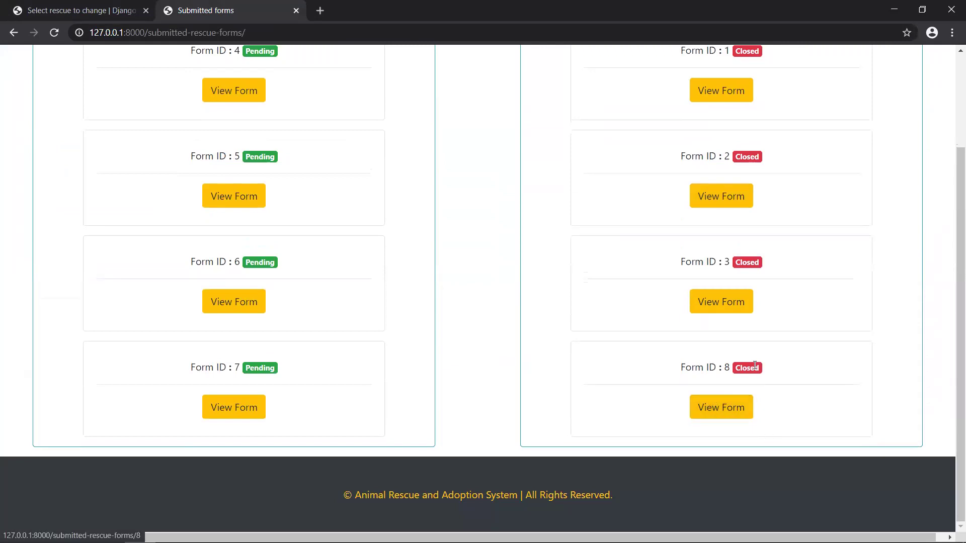
{"action": "scroll", "coordinate": [715, 226], "scroll_direction": "up", "scroll_amount": 2}
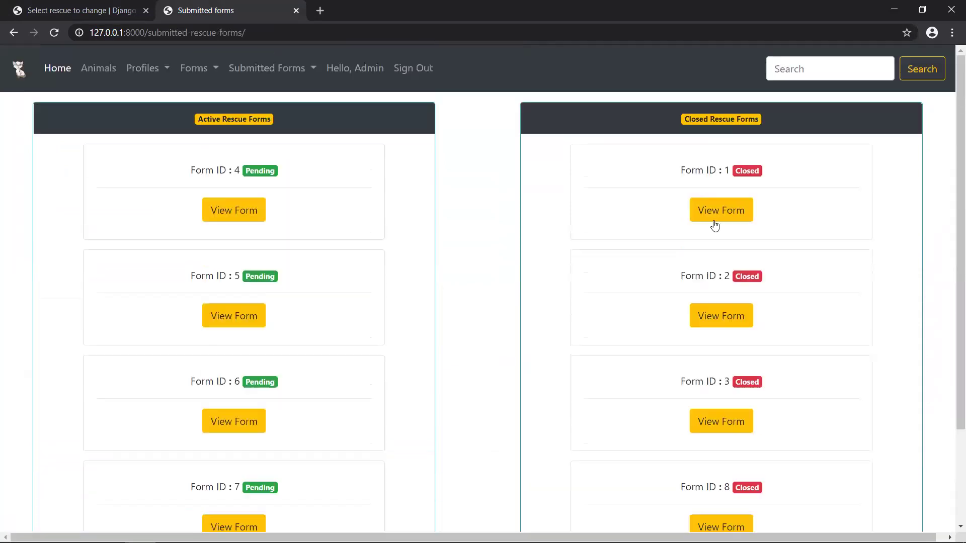
{"action": "left_click", "coordinate": [279, 71]}
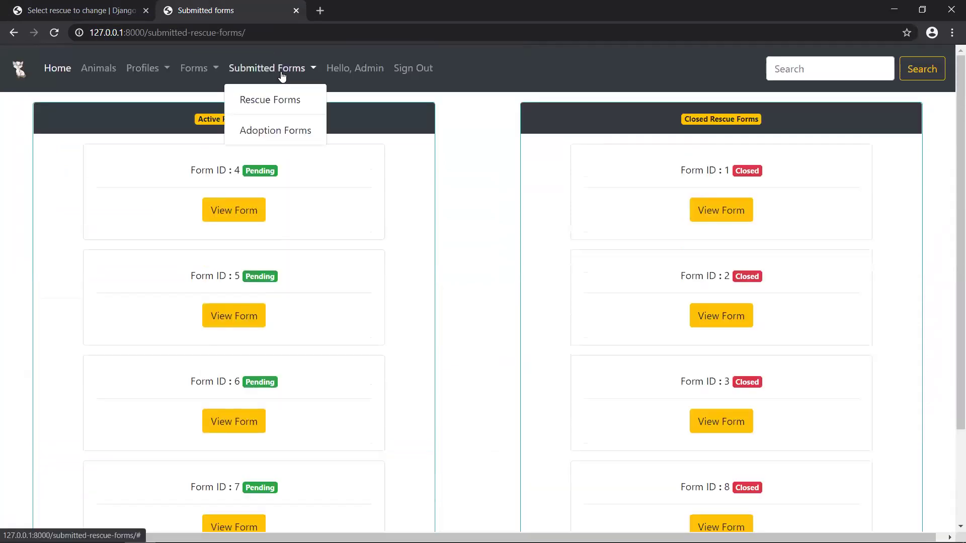
- Review the submitted adoption forms and pending Form 9's details, then return to the admin rescues tab
{"action": "left_click", "coordinate": [286, 131]}
{"action": "scroll", "coordinate": [409, 256], "scroll_direction": "down", "scroll_amount": 7}
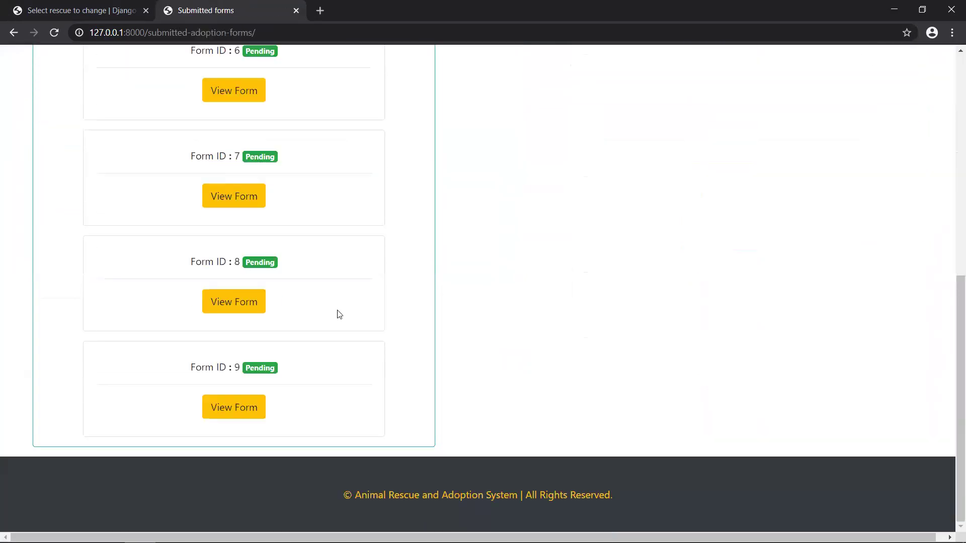
{"action": "left_click", "coordinate": [237, 410]}
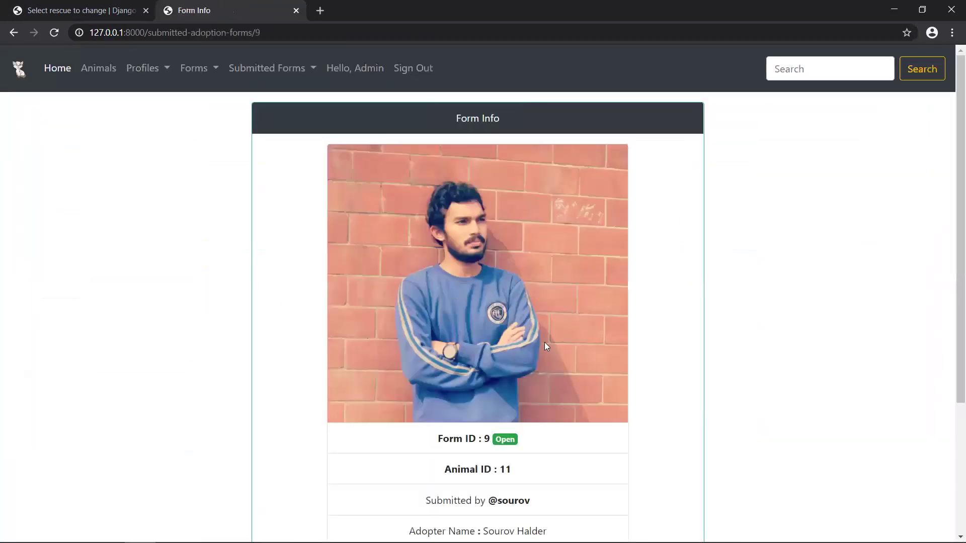
{"action": "scroll", "coordinate": [545, 342], "scroll_direction": "down", "scroll_amount": 2}
{"action": "scroll", "coordinate": [556, 427], "scroll_direction": "down", "scroll_amount": 2}
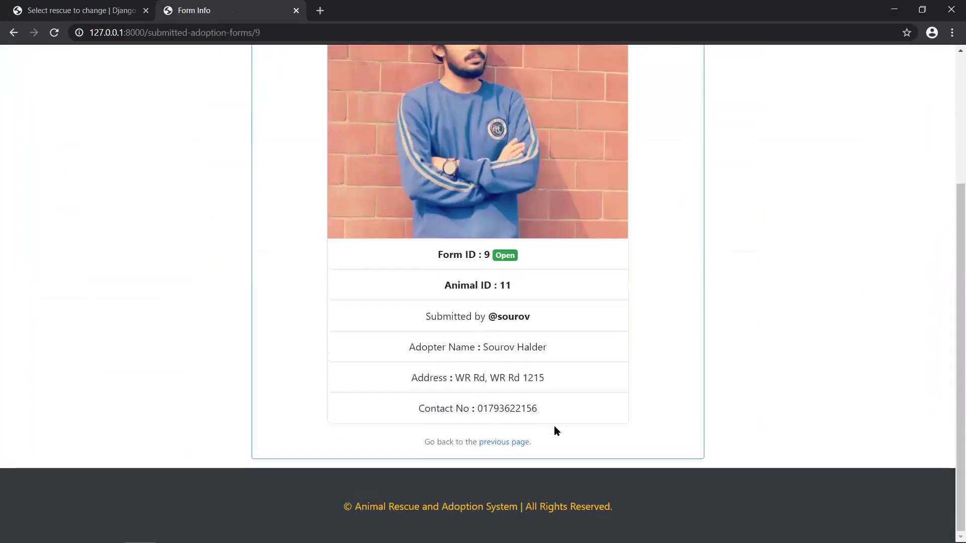
{"action": "scroll", "coordinate": [554, 425], "scroll_direction": "up", "scroll_amount": 4}
{"action": "left_click", "coordinate": [14, 33]}
{"action": "scroll", "coordinate": [642, 295], "scroll_direction": "up", "scroll_amount": 5}
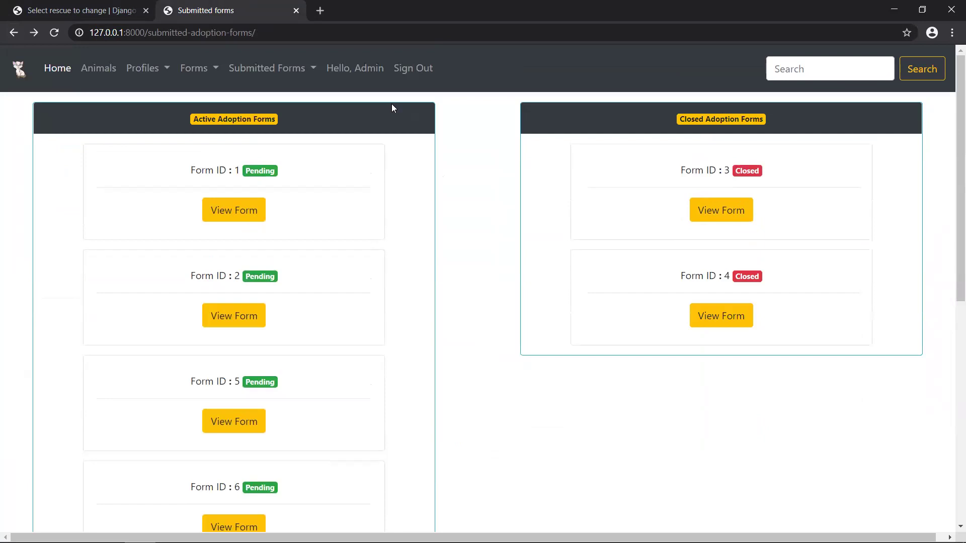
{"action": "left_click", "coordinate": [75, 6]}
- Mark adoption Form ID 9 as Closed in the Django admin and save it
{"action": "left_click", "coordinate": [50, 267]}
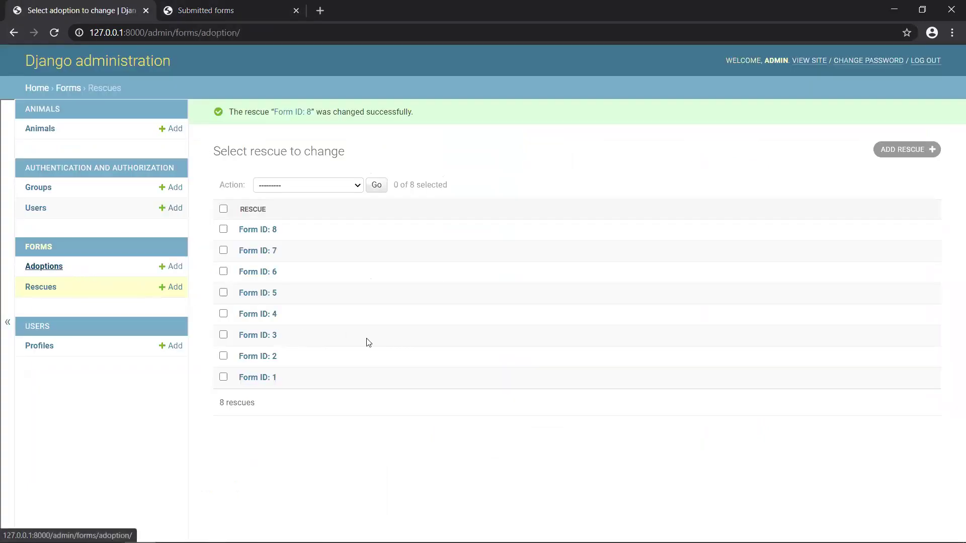
{"action": "left_click", "coordinate": [256, 199]}
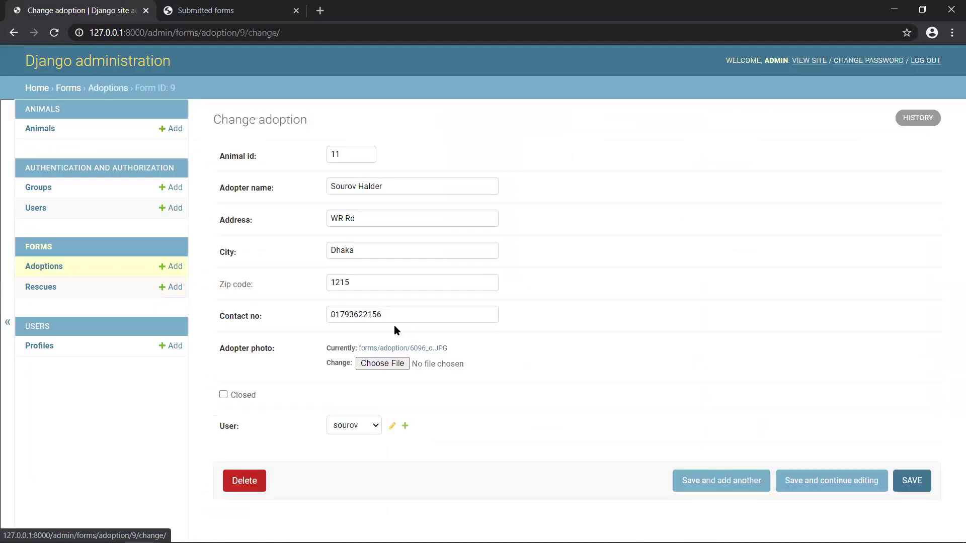
{"action": "left_click", "coordinate": [237, 397]}
{"action": "left_click", "coordinate": [911, 481]}
- Reload the site's submitted adoption forms page to show Form 9 among the closed forms
{"action": "left_click", "coordinate": [222, 10]}
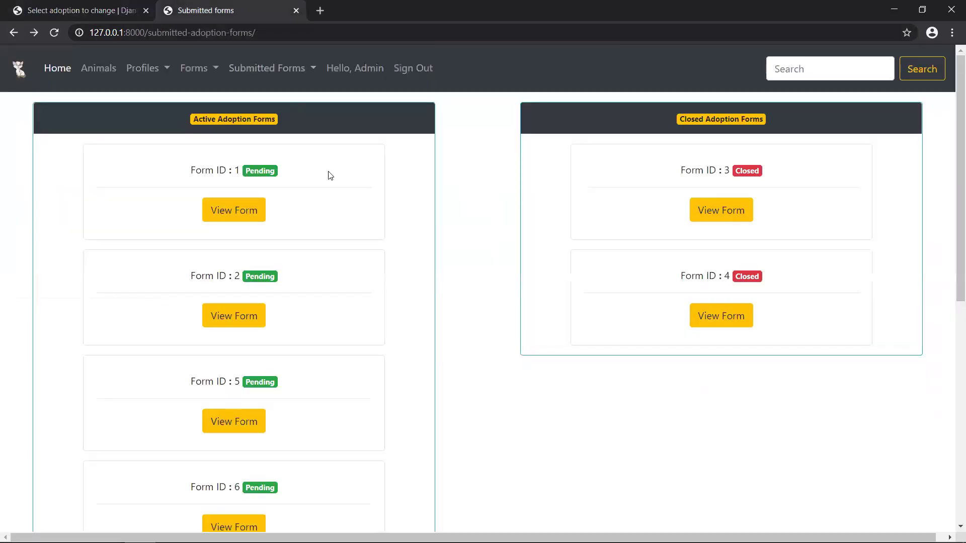
{"action": "left_click", "coordinate": [325, 37]}
{"action": "key", "text": "Return"}
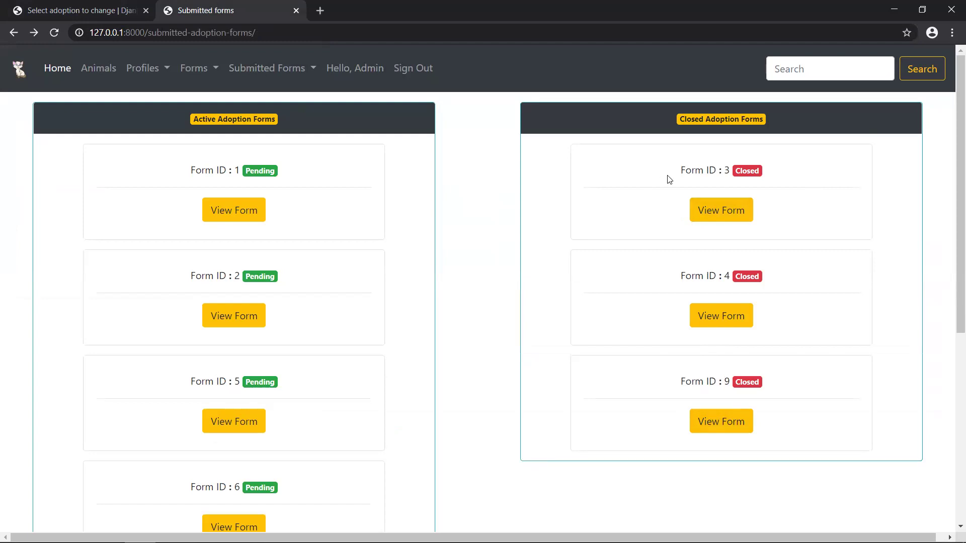
- View the details of closed adoption Form 3 and pending adoption Form 1
{"action": "left_click", "coordinate": [721, 211]}
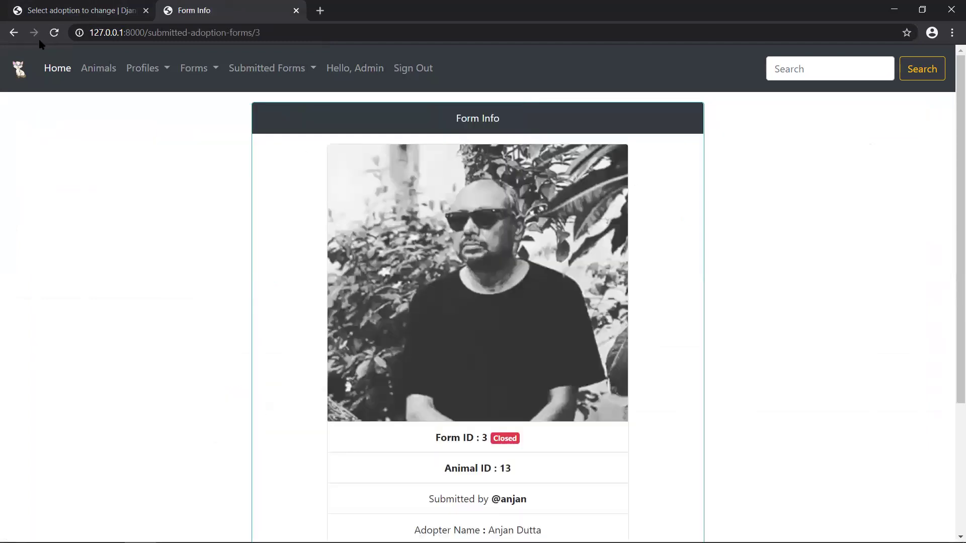
{"action": "scroll", "coordinate": [567, 333], "scroll_direction": "down", "scroll_amount": 2}
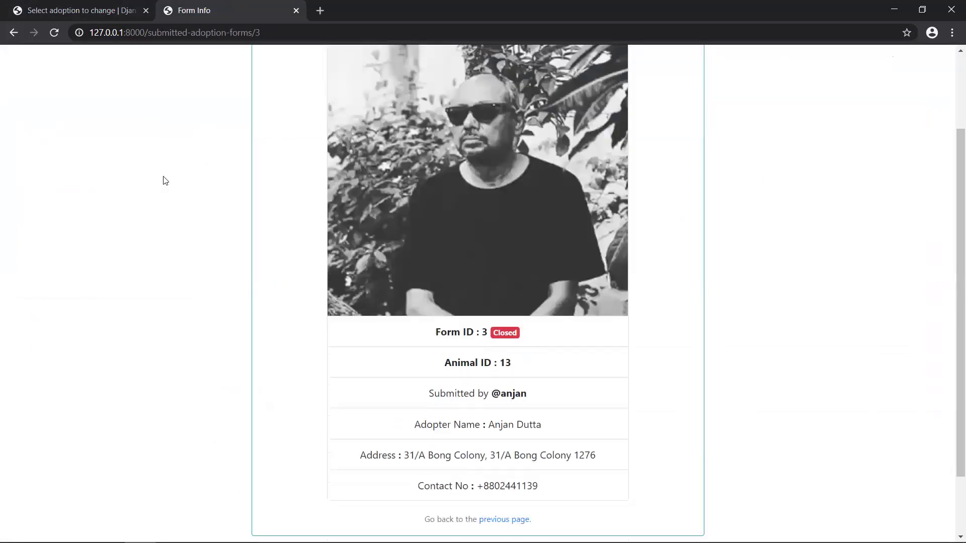
{"action": "left_click", "coordinate": [14, 32]}
{"action": "left_click", "coordinate": [233, 203]}
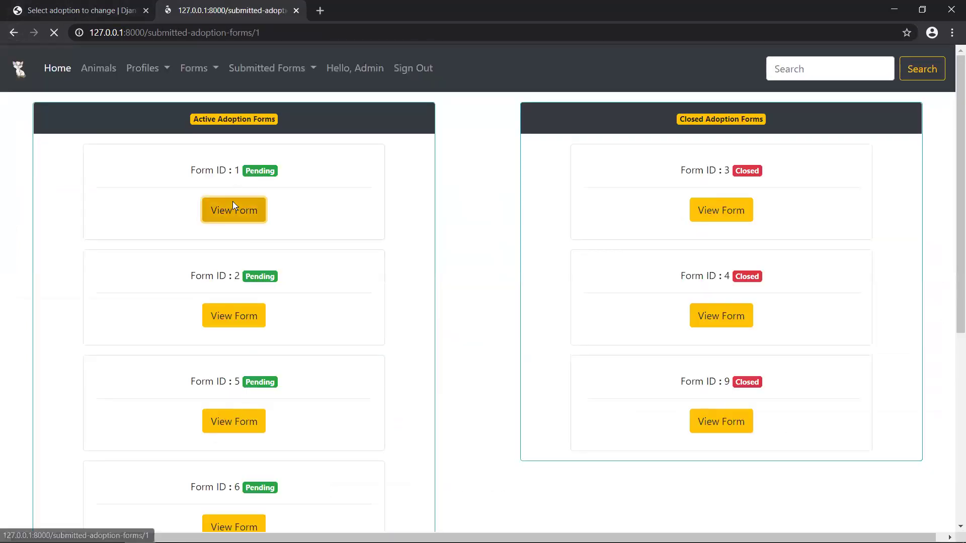
{"action": "scroll", "coordinate": [495, 366], "scroll_direction": "down", "scroll_amount": 1}
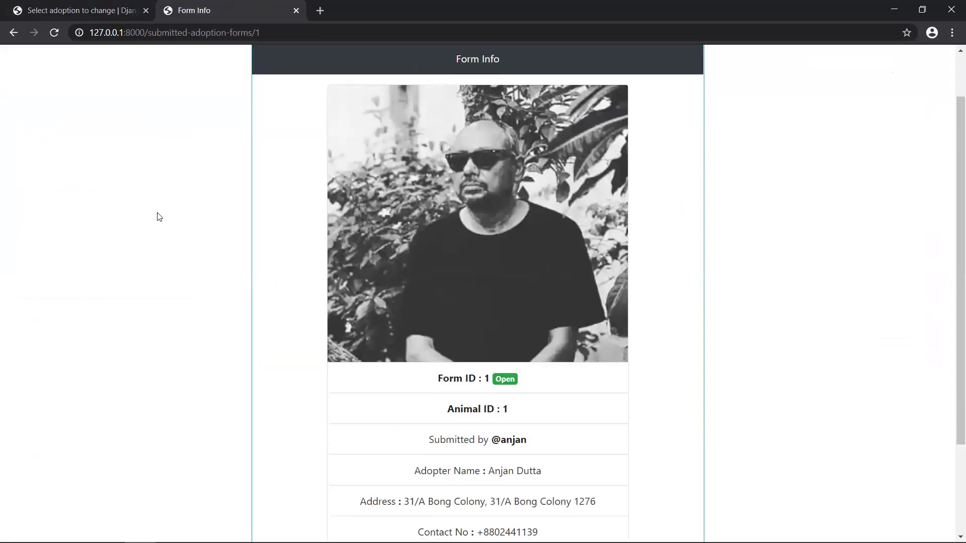
{"action": "left_click", "coordinate": [14, 32]}
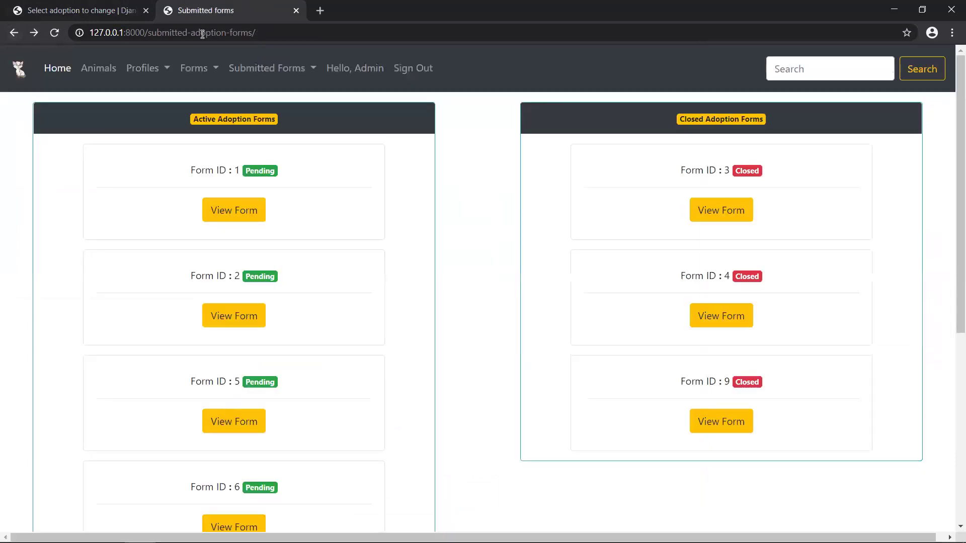
- Switch to submitted rescue forms, view closed Form 1 and pending Form 4, ending on Home
{"action": "left_click", "coordinate": [284, 71]}
{"action": "left_click", "coordinate": [287, 133]}
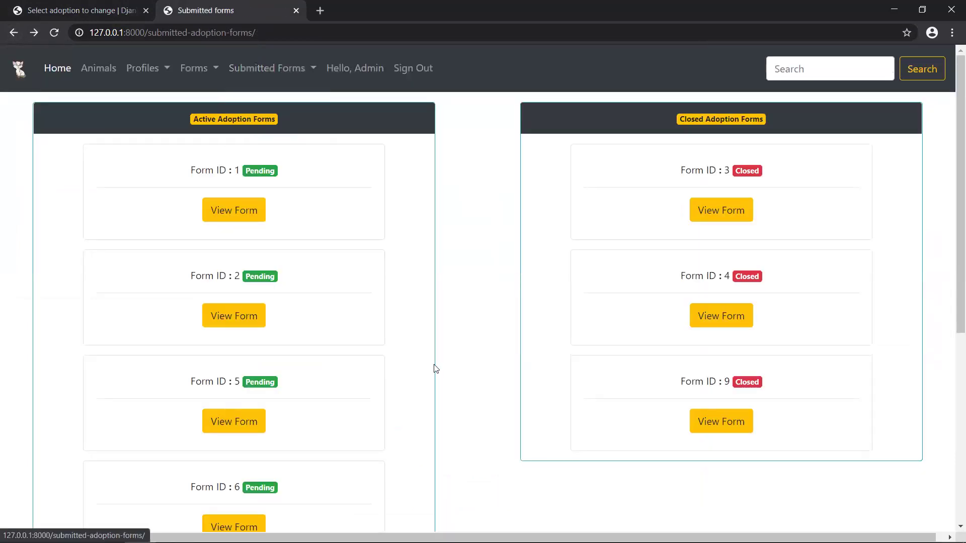
{"action": "left_click", "coordinate": [296, 76]}
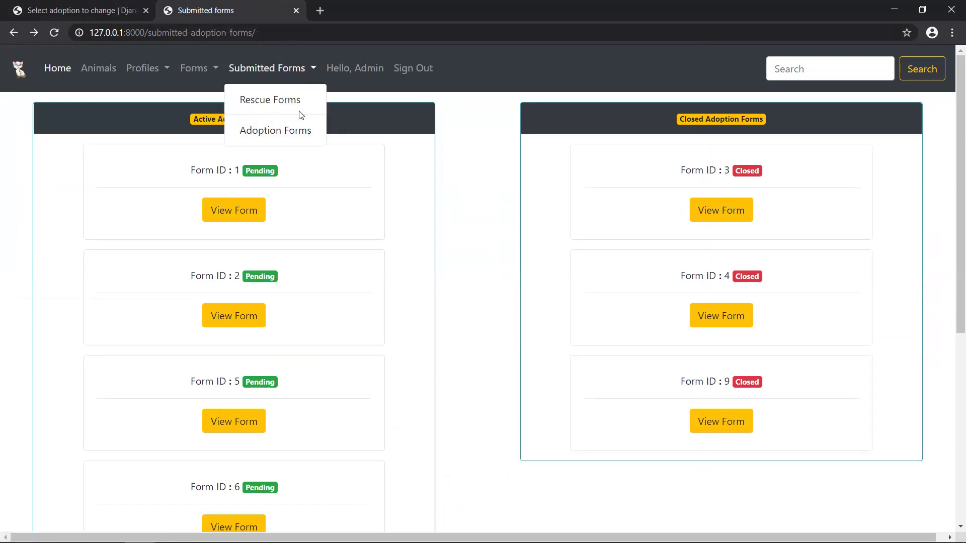
{"action": "left_click", "coordinate": [281, 101]}
{"action": "left_click", "coordinate": [725, 217]}
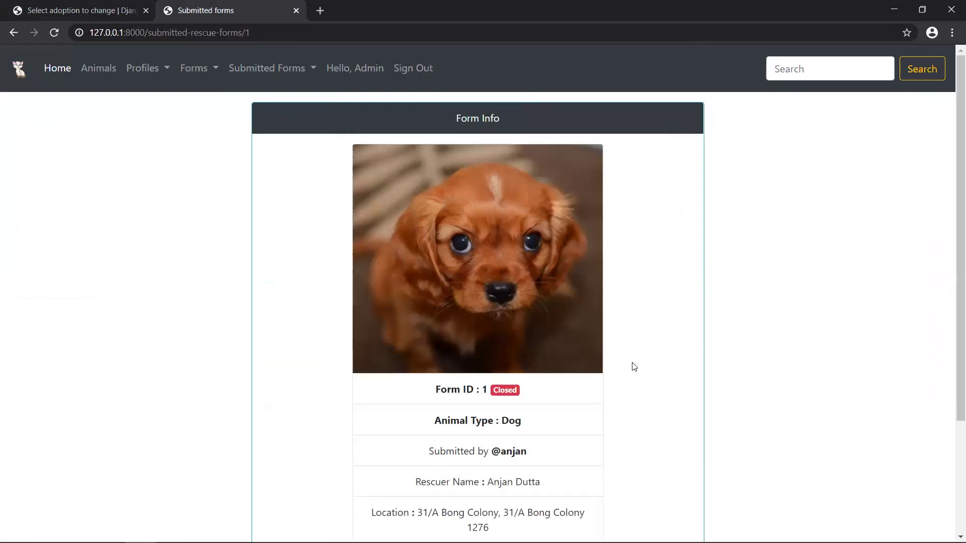
{"action": "left_click", "coordinate": [14, 32]}
{"action": "left_click", "coordinate": [245, 219]}
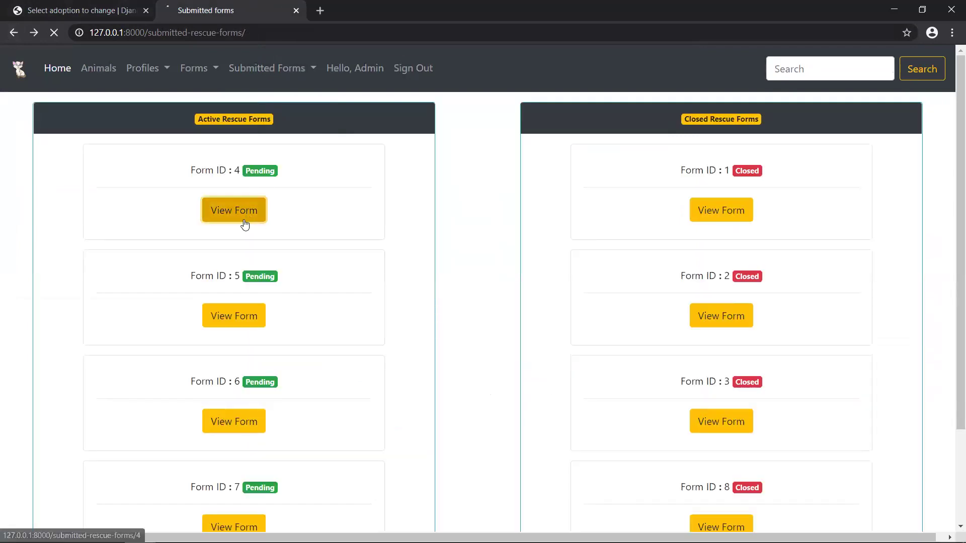
{"action": "scroll", "coordinate": [540, 386], "scroll_direction": "down", "scroll_amount": 1}
{"action": "scroll", "coordinate": [533, 395], "scroll_direction": "up", "scroll_amount": 1}
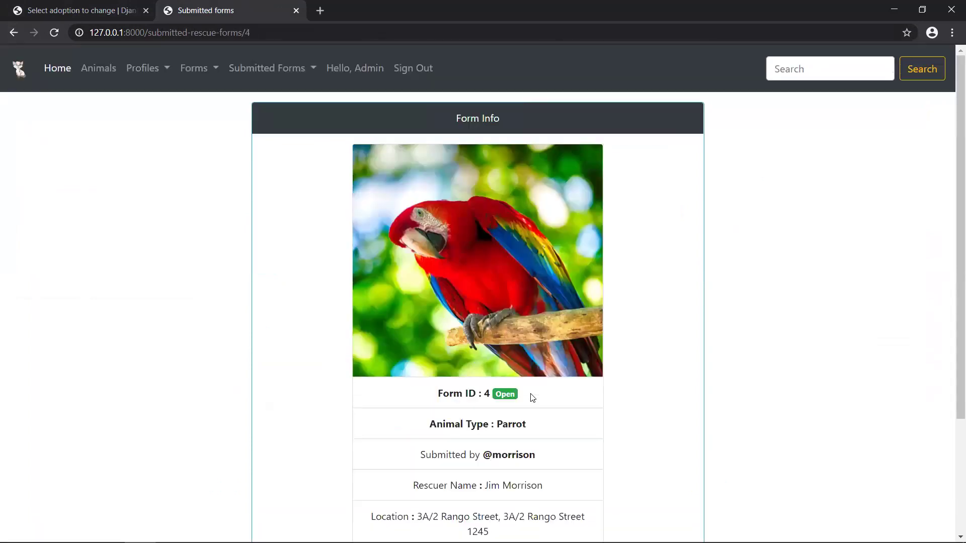
{"action": "left_click", "coordinate": [58, 69]}
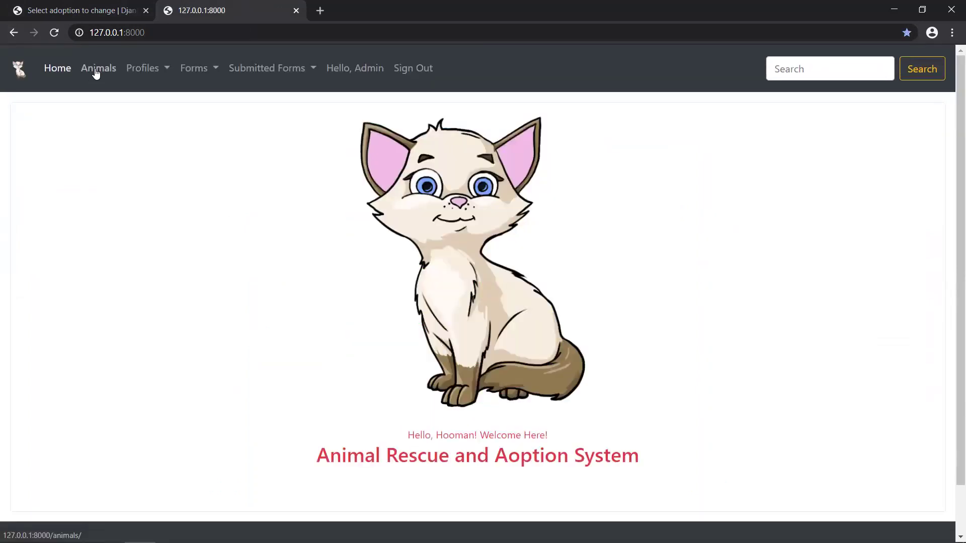
- Show the Animals page with the two adopted cats, then open a blank browser tab
{"action": "left_click", "coordinate": [96, 69]}
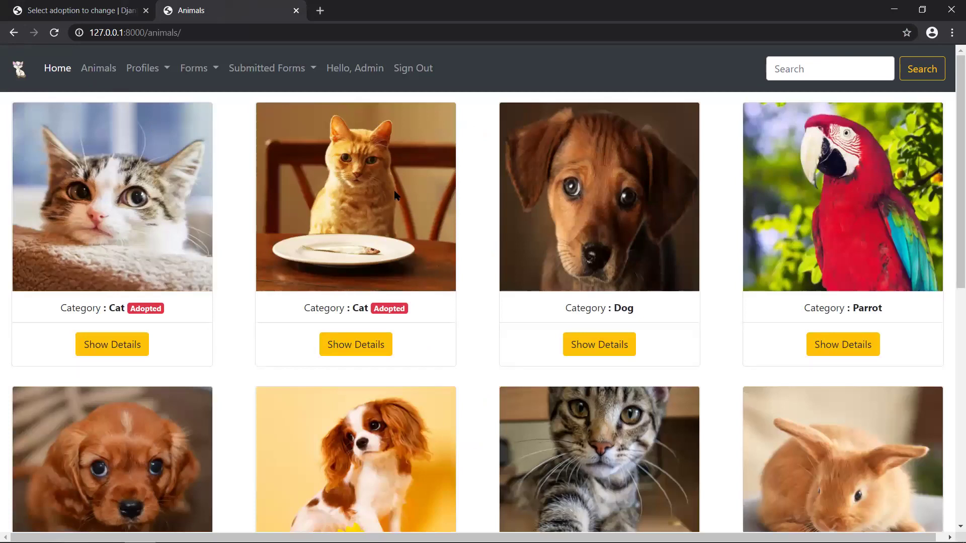
{"action": "key", "text": "ctrl+t"}
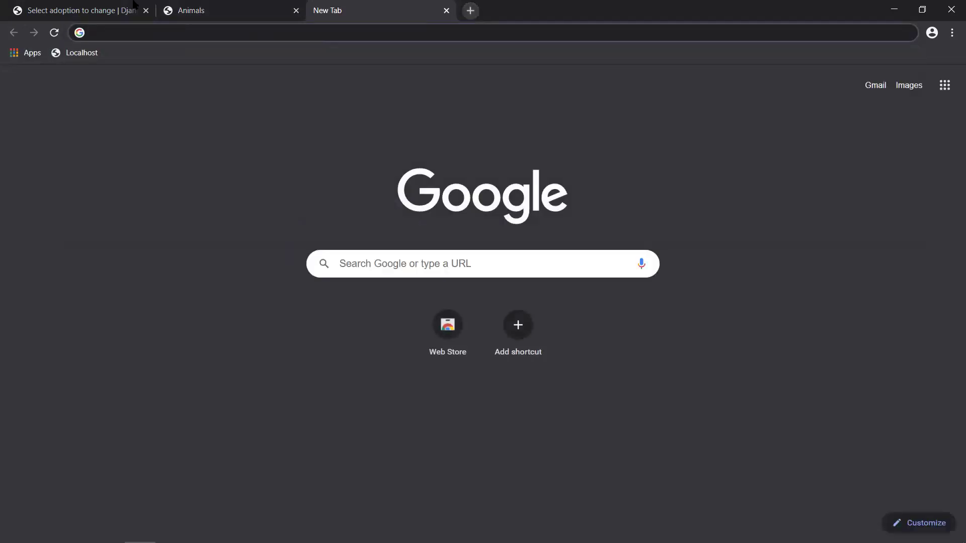
- Open the Django admin's Add animal form and bring up the category choices
{"action": "left_click", "coordinate": [78, 4]}
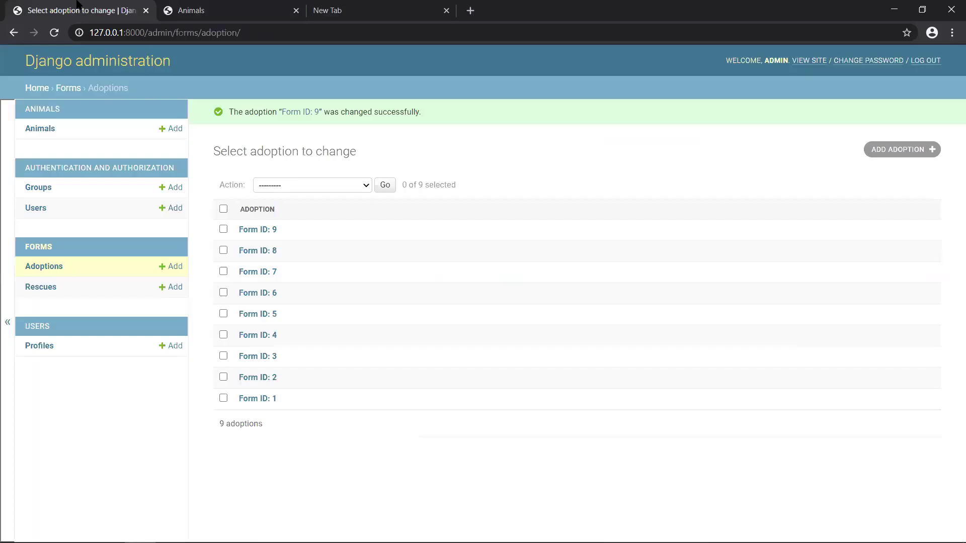
{"action": "left_click", "coordinate": [44, 129]}
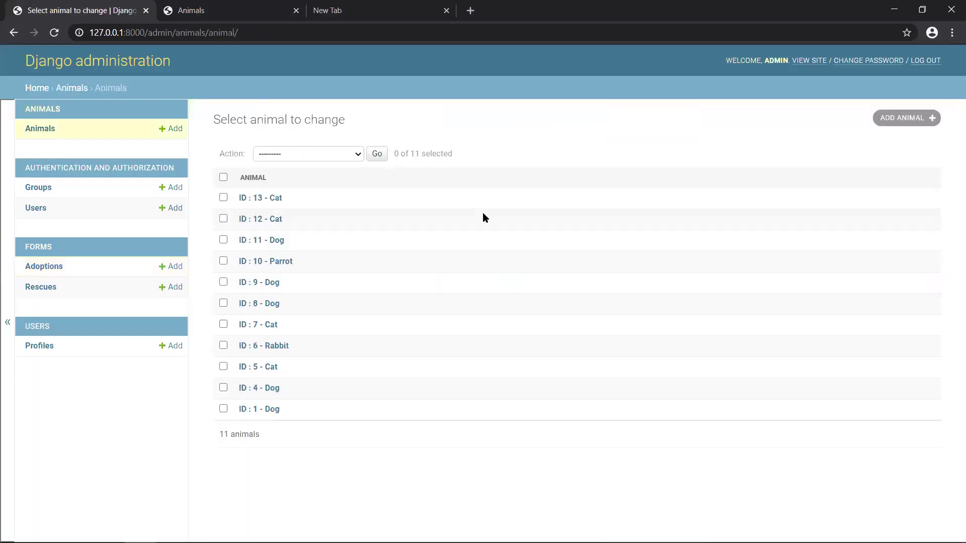
{"action": "left_click", "coordinate": [903, 120]}
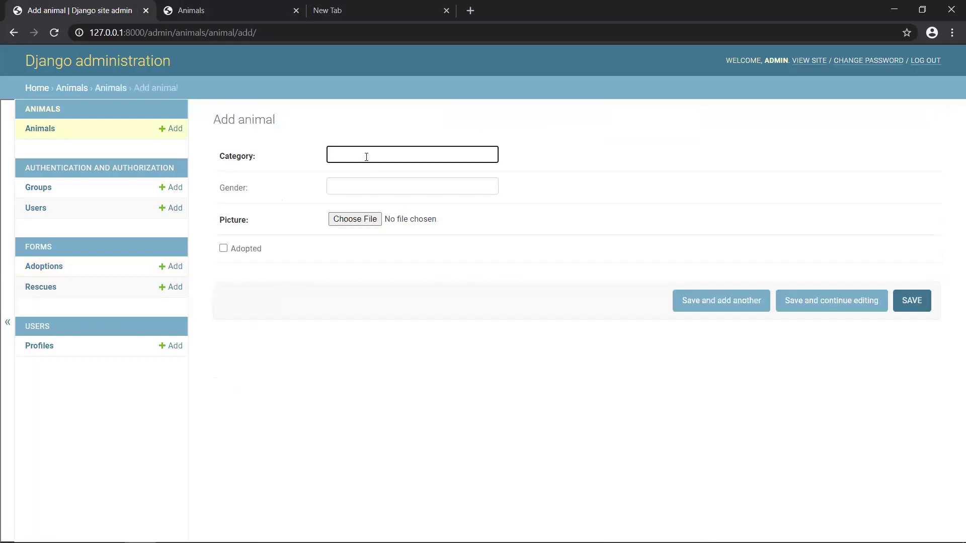
{"action": "left_click", "coordinate": [363, 159]}
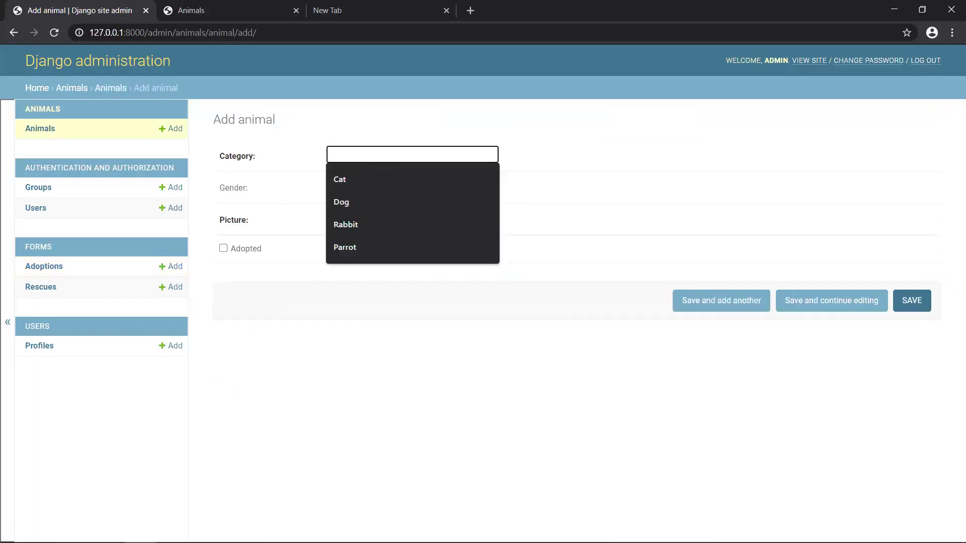
{"action": "left_click", "coordinate": [382, 120]}
{"action": "left_click", "coordinate": [373, 150]}
- Enter a category (first Dog) and set the new animal's gender to Male
{"action": "type", "text": "dO"}
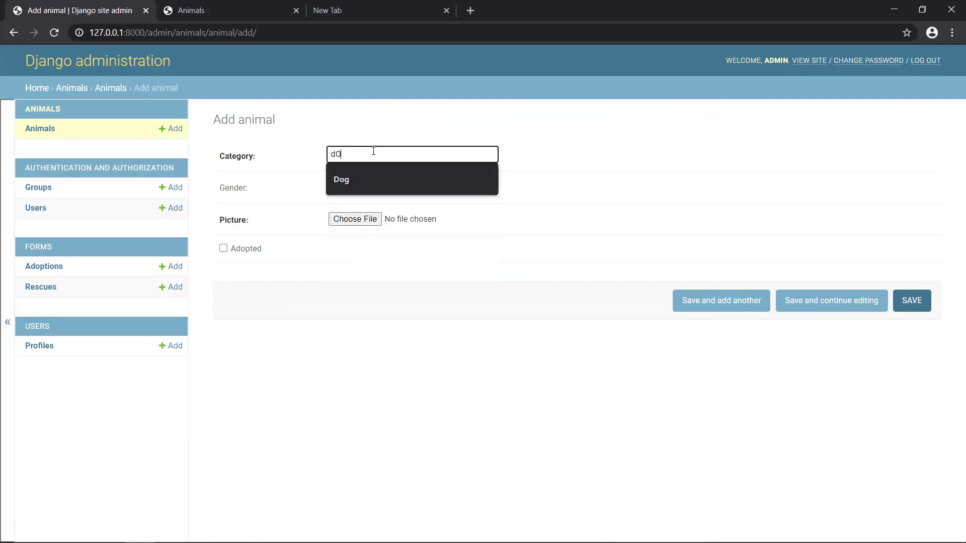
{"action": "key", "text": "BackSpace"}
{"action": "key", "text": "BackSpace"}
{"action": "type", "text": "d"}
{"action": "key", "text": "BackSpace"}
{"action": "type", "text": "Dog"}
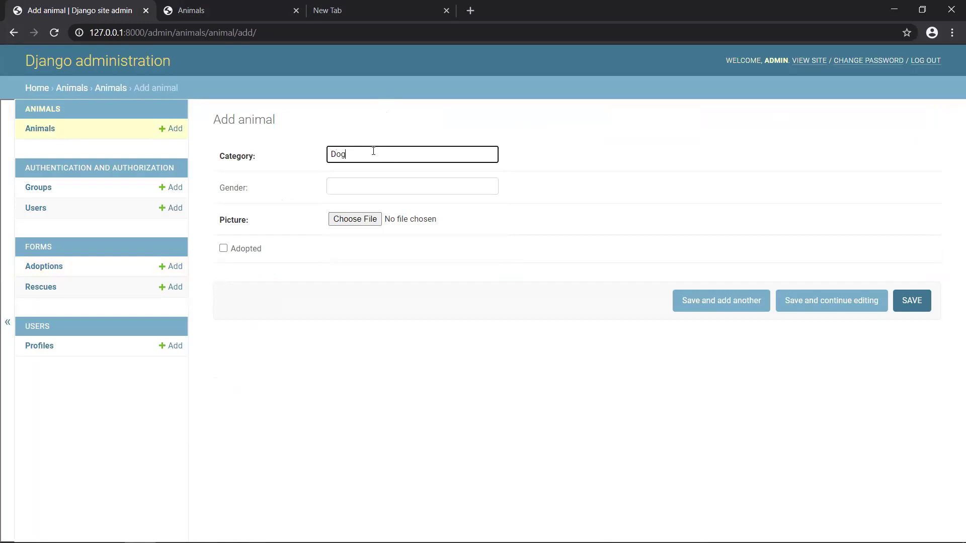
{"action": "left_click", "coordinate": [365, 190]}
{"action": "type", "text": "Male"}
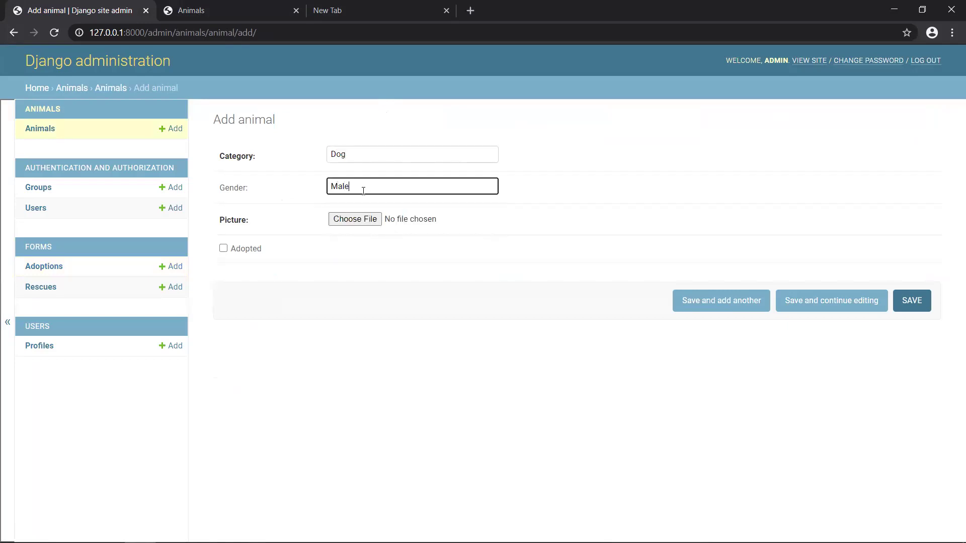
- Attach the rab_3.JPG photo, set the category to Rabbit, and save the animal as ID 14
{"action": "left_click", "coordinate": [354, 220]}
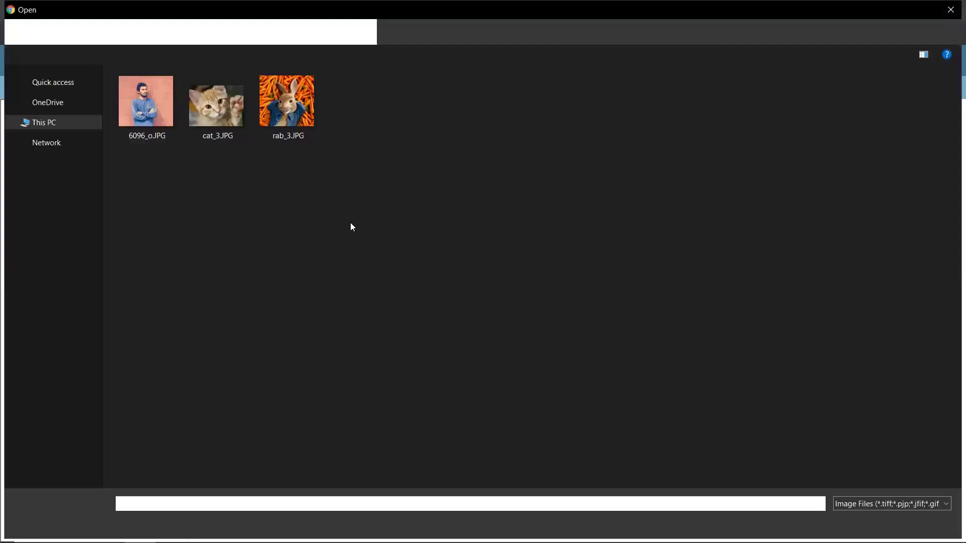
{"action": "left_click", "coordinate": [277, 101]}
{"action": "key", "text": "Return"}
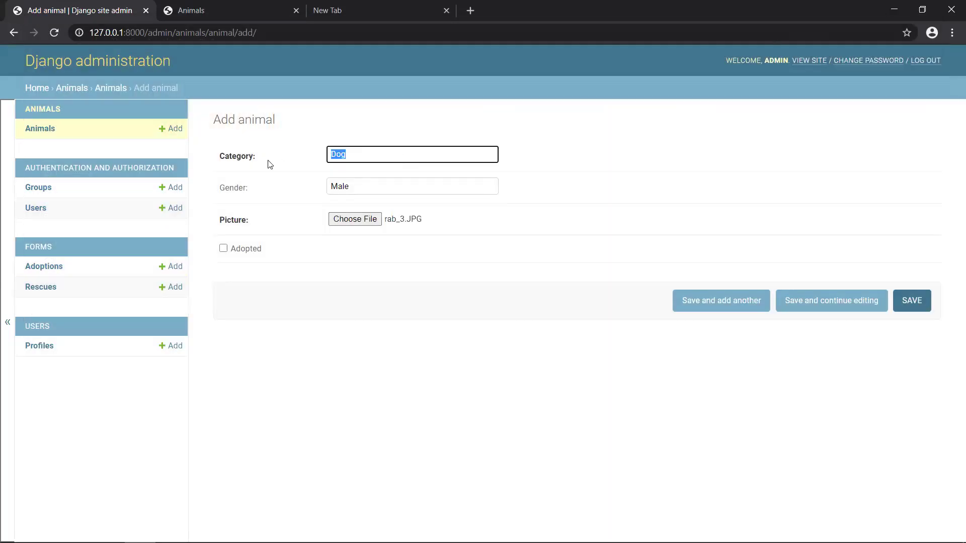
{"action": "type", "text": "Rabbit"}
{"action": "left_click", "coordinate": [912, 305]}
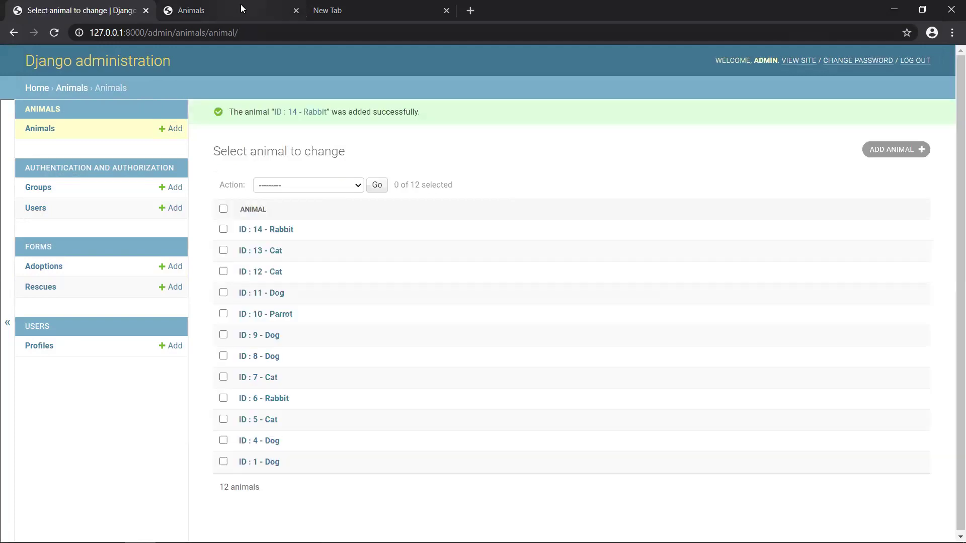
- Reload the Animals page and open the new Rabbit's details showing ID 14, Male
{"action": "left_click", "coordinate": [241, 5]}
{"action": "left_click", "coordinate": [214, 32]}
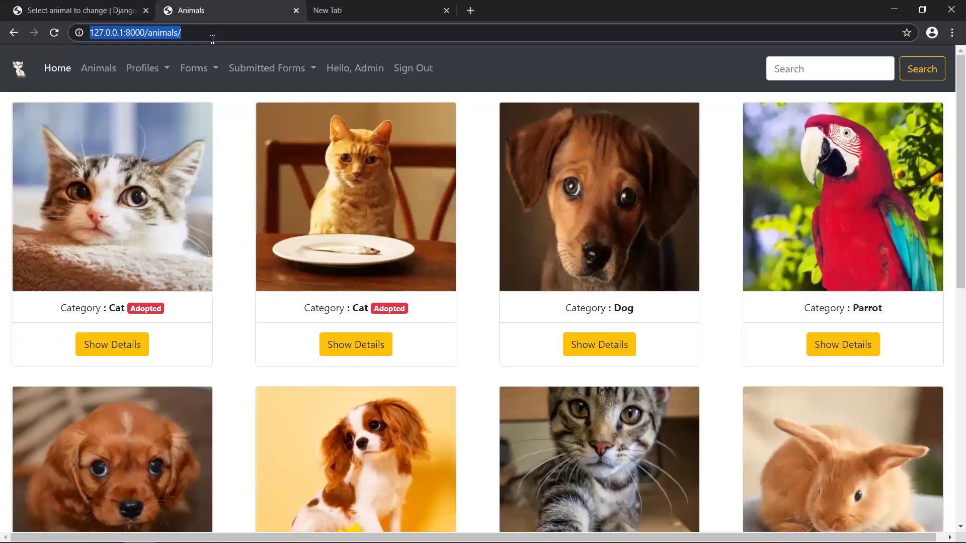
{"action": "key", "text": "Return"}
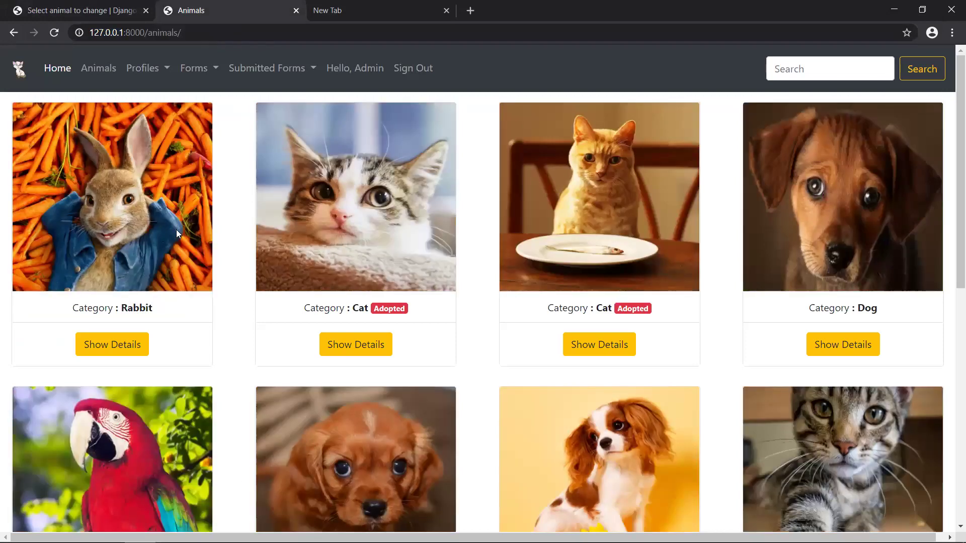
{"action": "left_click", "coordinate": [129, 346]}
{"action": "scroll", "coordinate": [452, 386], "scroll_direction": "down", "scroll_amount": 2}
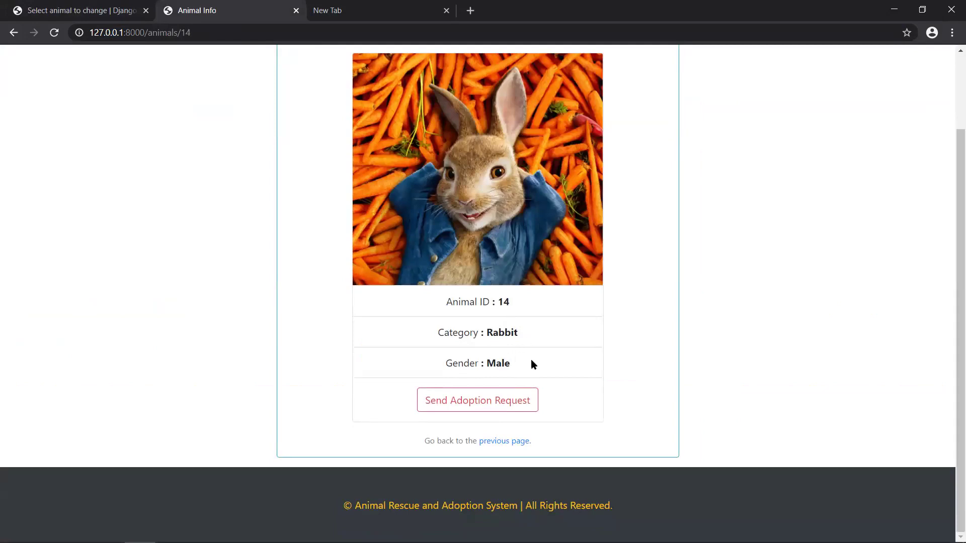
{"action": "scroll", "coordinate": [530, 359], "scroll_direction": "up", "scroll_amount": 1}
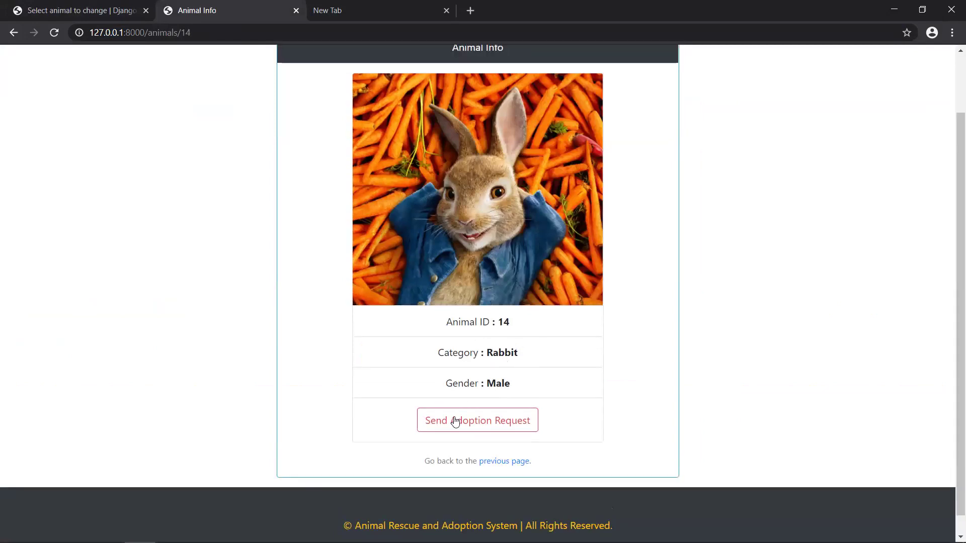
- Try sending an adoption request for the Rabbit, then go back and return to the admin list
{"action": "left_click", "coordinate": [472, 432]}
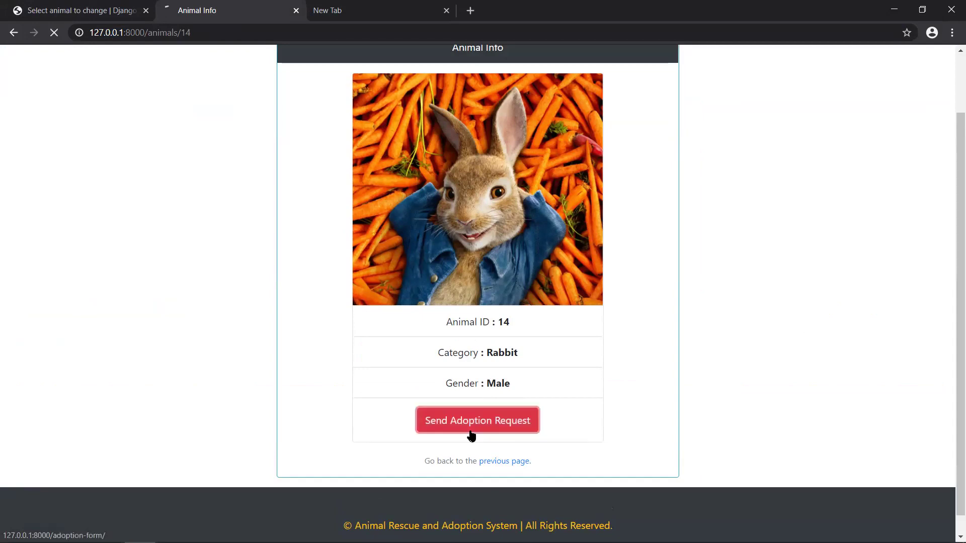
{"action": "left_click", "coordinate": [14, 33]}
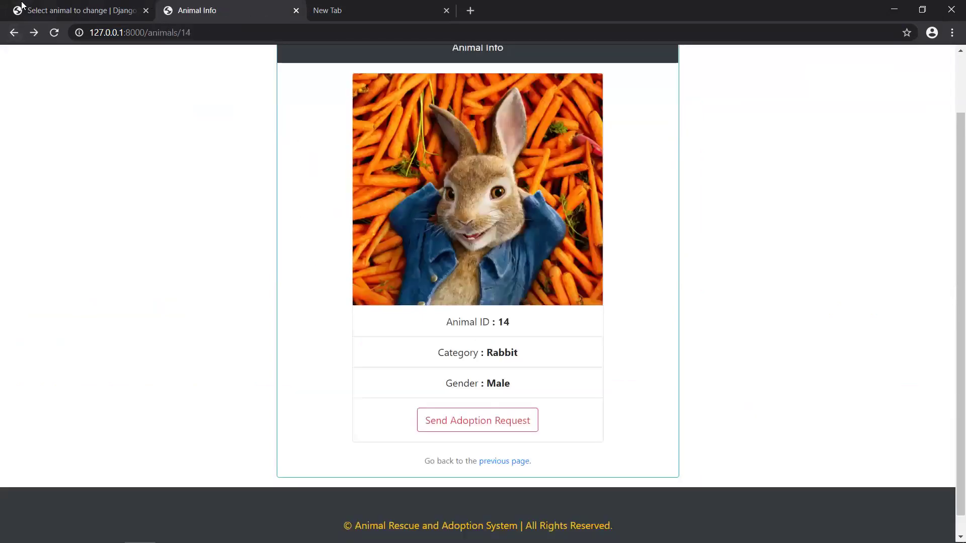
{"action": "left_click", "coordinate": [25, 7]}
- Tick Adopted on the ID 14 Rabbit record and save it
{"action": "left_click", "coordinate": [280, 230]}
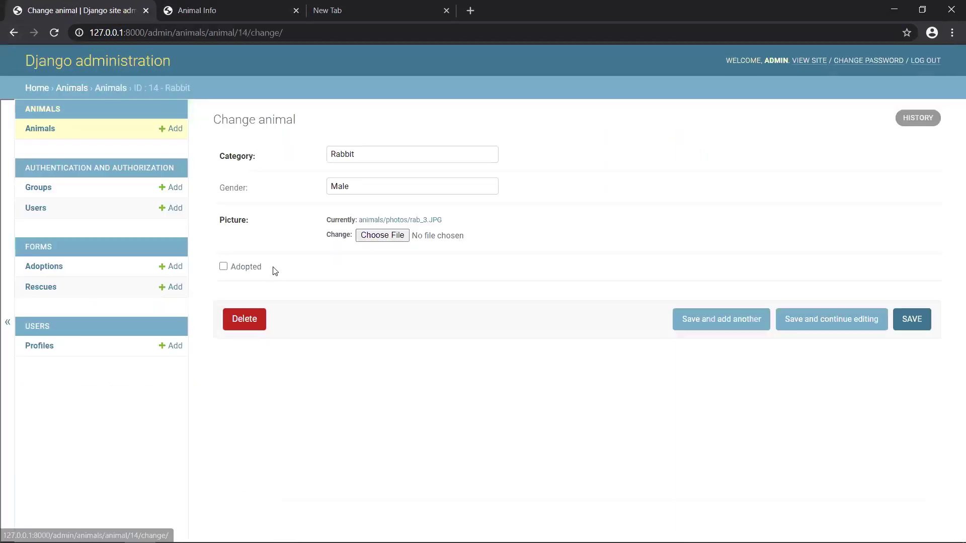
{"action": "left_click", "coordinate": [248, 272]}
{"action": "left_click", "coordinate": [912, 319]}
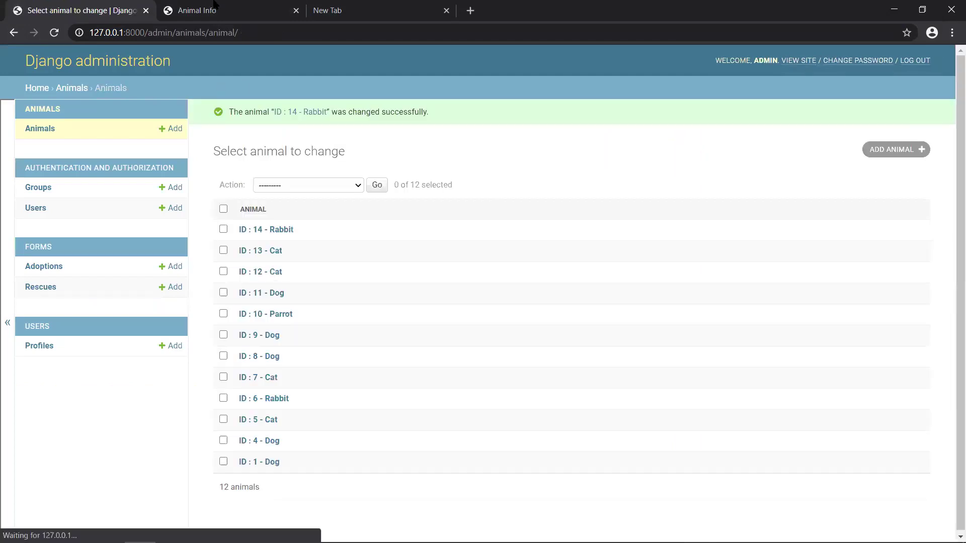
- Reload the Rabbit's info page and check the Animals grid shows it Adopted, then return to admin
{"action": "left_click", "coordinate": [213, 6]}
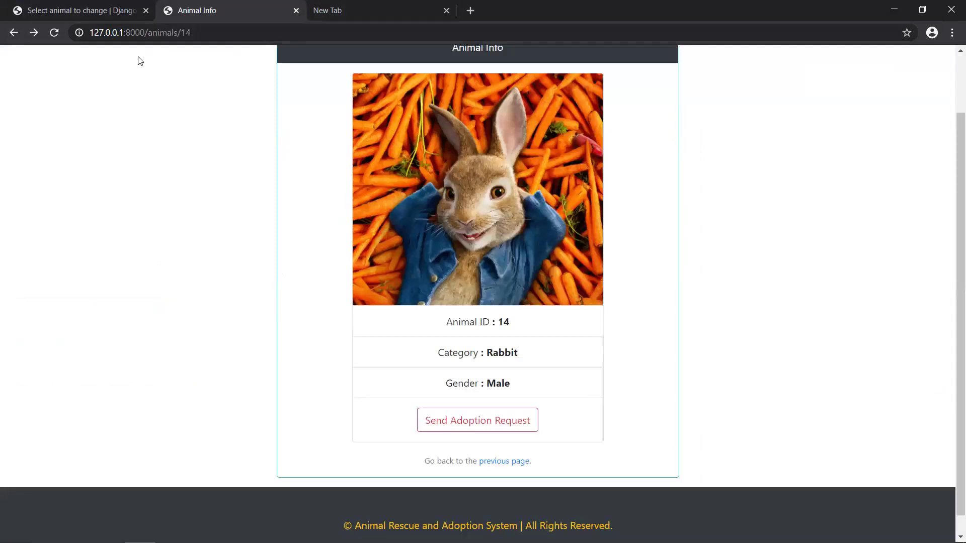
{"action": "left_click", "coordinate": [53, 32]}
{"action": "left_click", "coordinate": [216, 37]}
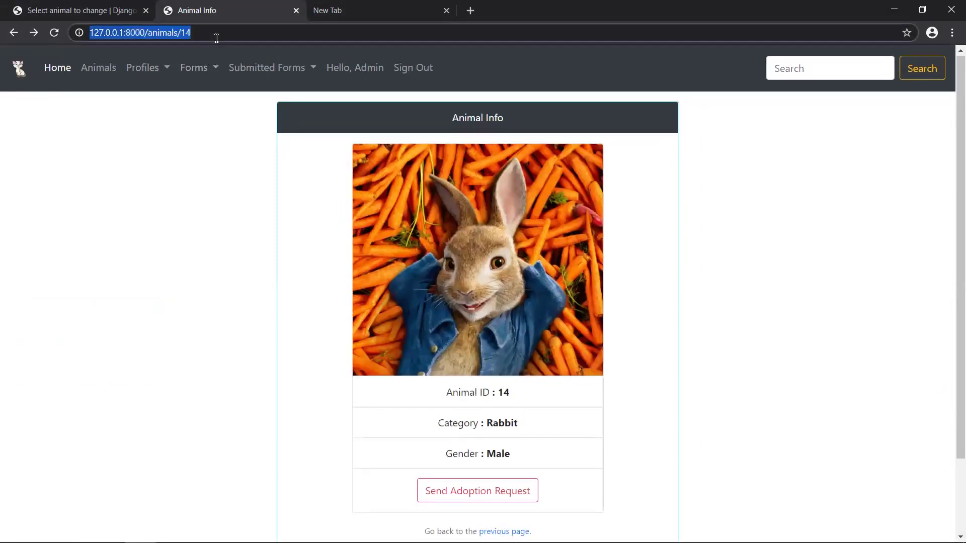
{"action": "key", "text": "Return"}
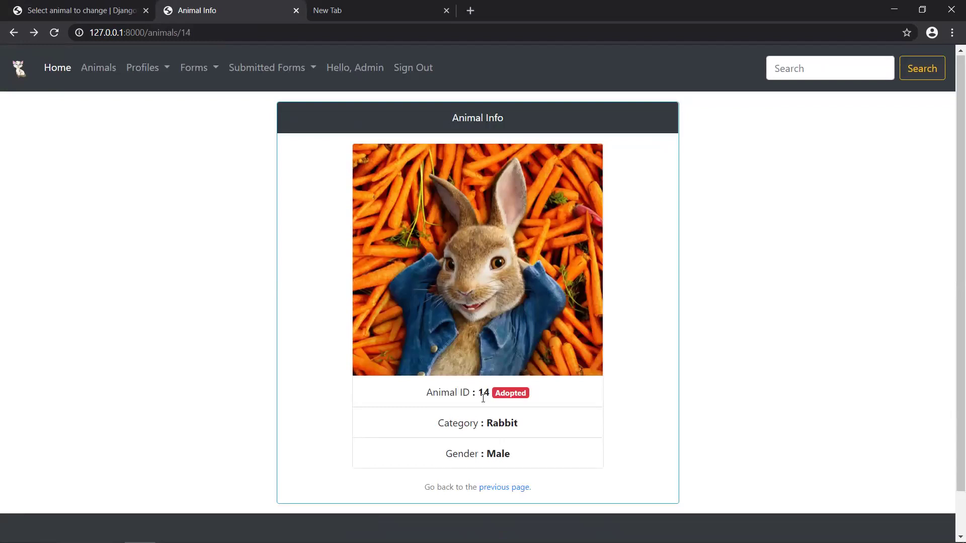
{"action": "left_click", "coordinate": [98, 71]}
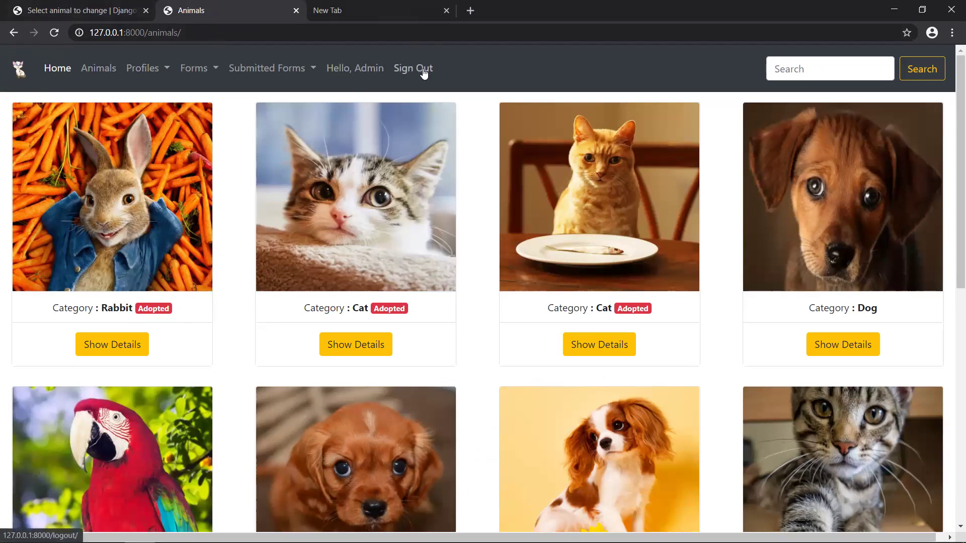
{"action": "left_click", "coordinate": [85, 5]}
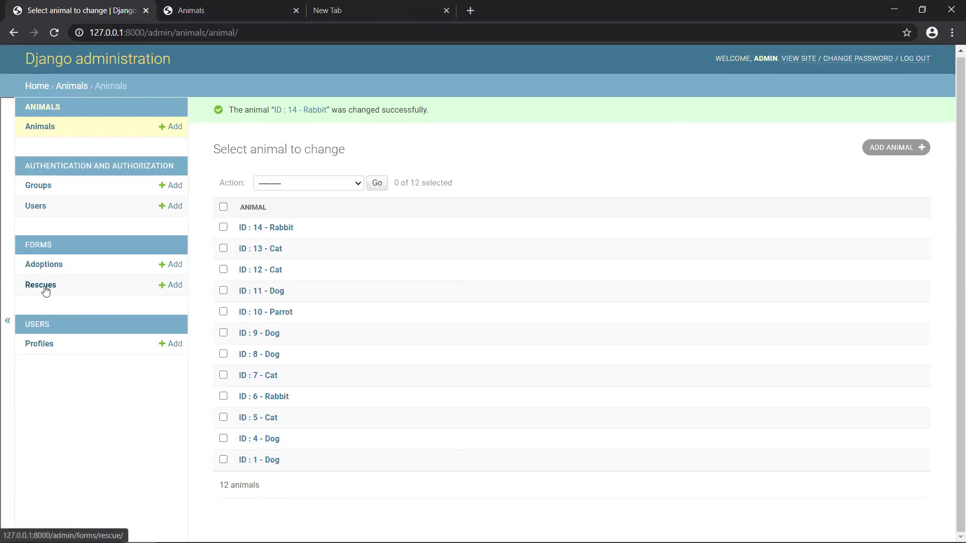
- Open the last listed user's admin account and check the site's all-profiles list
{"action": "left_click", "coordinate": [35, 208]}
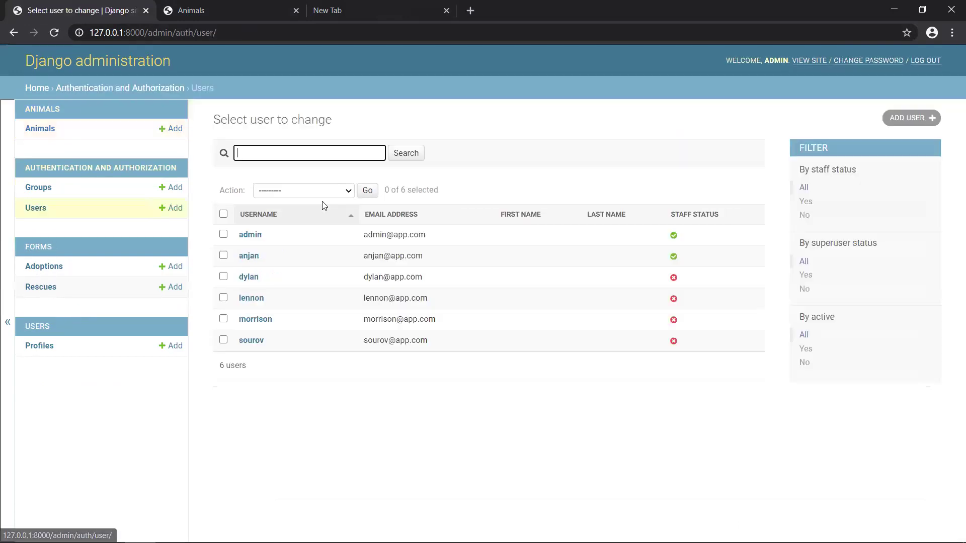
{"action": "left_click", "coordinate": [251, 342]}
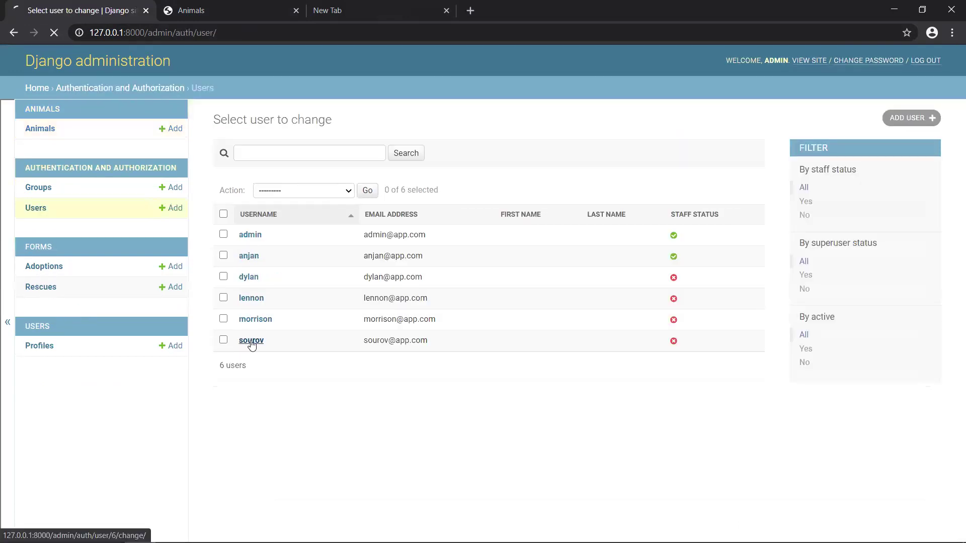
{"action": "scroll", "coordinate": [332, 442], "scroll_direction": "down", "scroll_amount": 2}
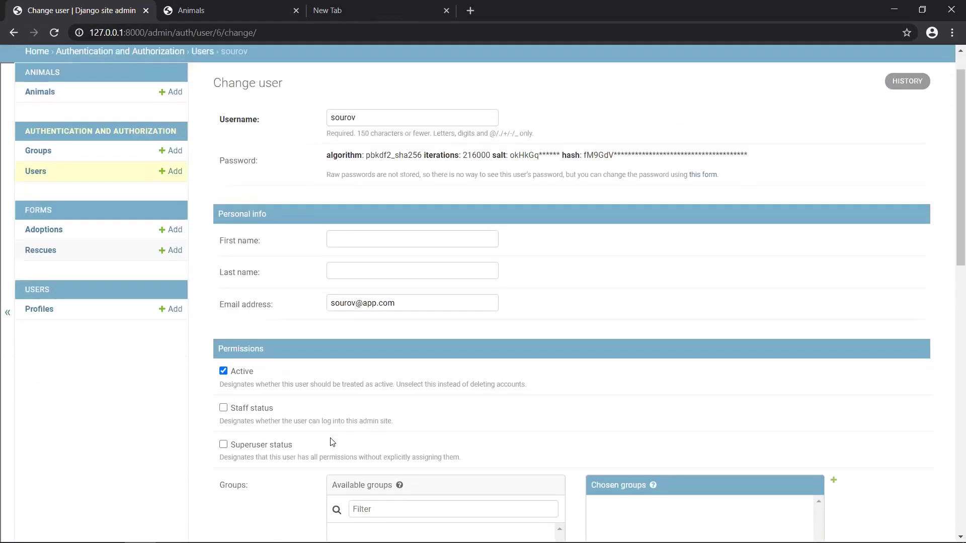
{"action": "scroll", "coordinate": [333, 442], "scroll_direction": "up", "scroll_amount": 2}
{"action": "left_click", "coordinate": [204, 6]}
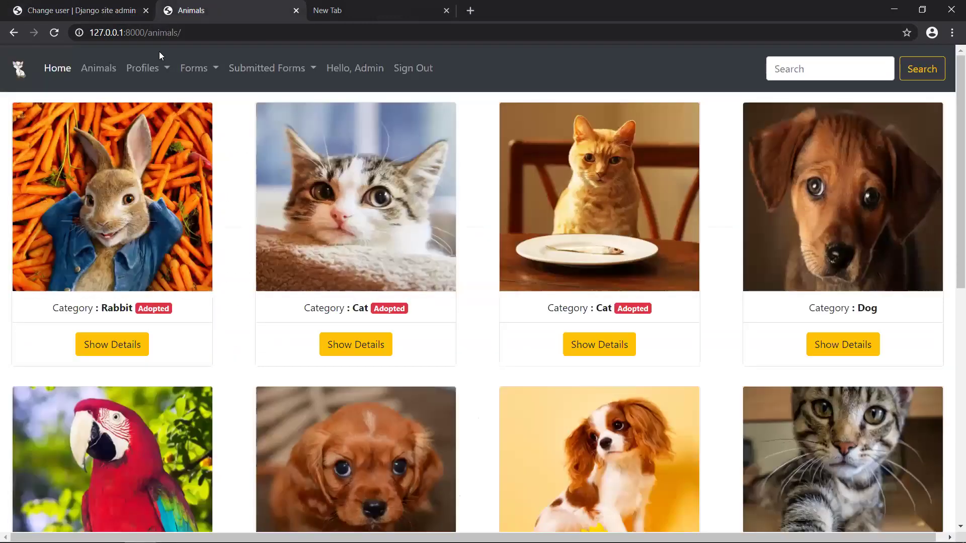
{"action": "left_click", "coordinate": [147, 68]}
{"action": "left_click", "coordinate": [160, 98]}
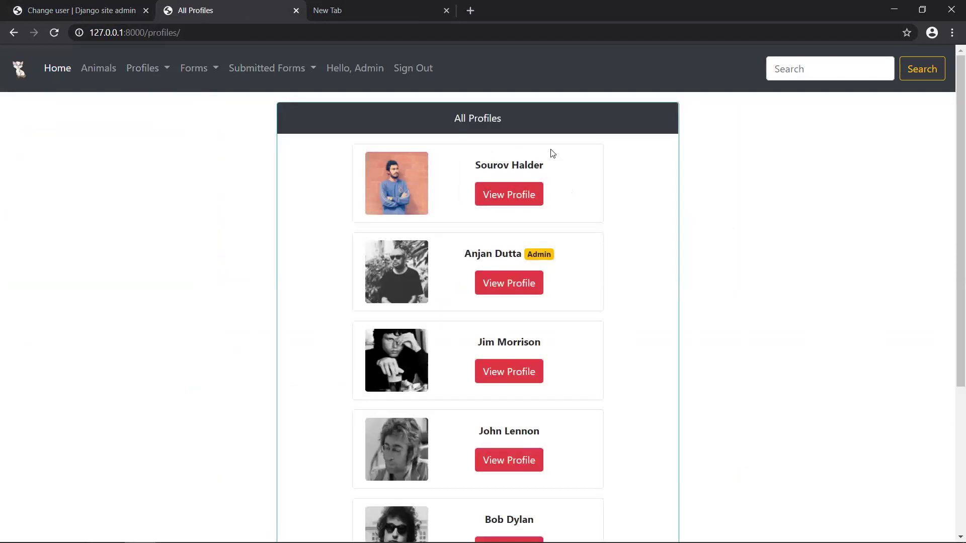
{"action": "left_click", "coordinate": [43, 4]}
- Give the user Staff status in the Django admin and save
{"action": "scroll", "coordinate": [356, 307], "scroll_direction": "down", "scroll_amount": 5}
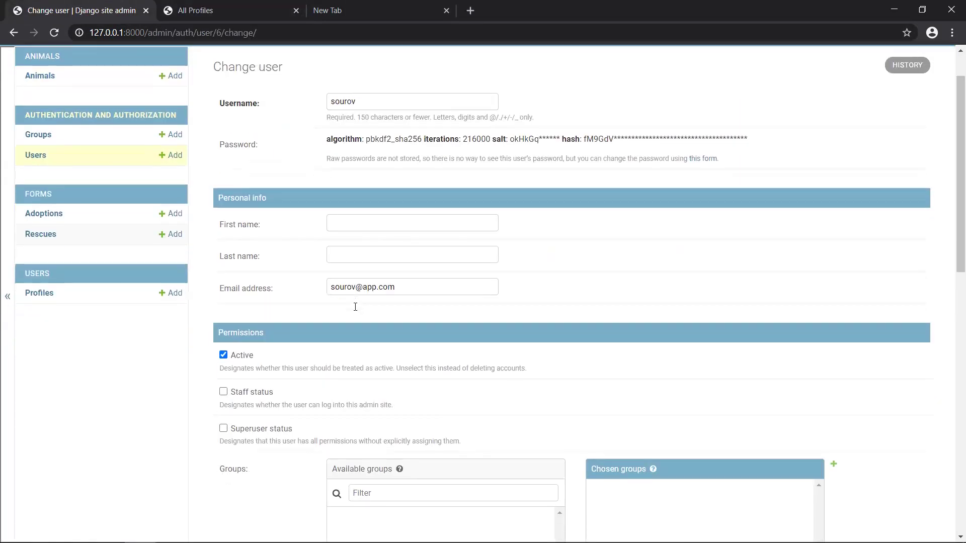
{"action": "scroll", "coordinate": [356, 307], "scroll_direction": "up", "scroll_amount": 5}
{"action": "scroll", "coordinate": [355, 307], "scroll_direction": "down", "scroll_amount": 1}
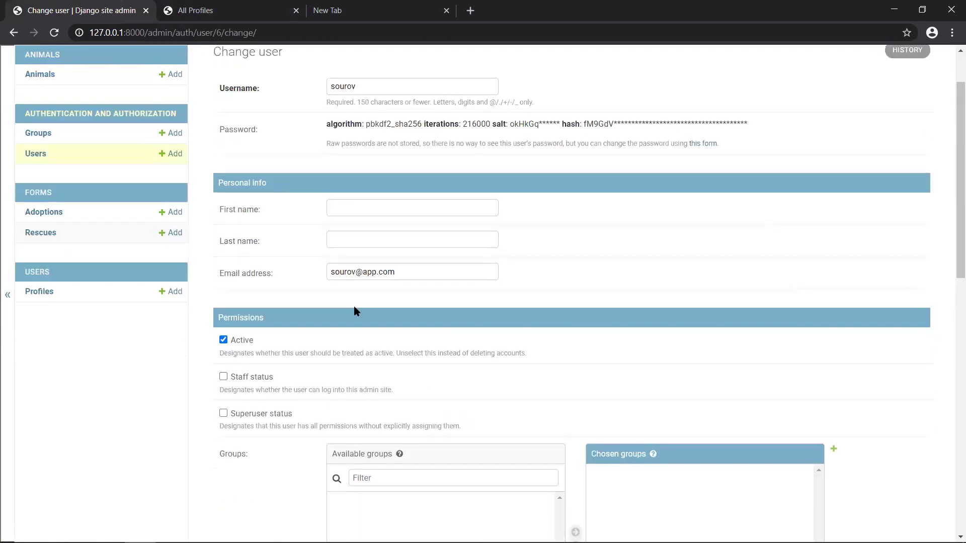
{"action": "left_click", "coordinate": [250, 378]}
{"action": "scroll", "coordinate": [528, 324], "scroll_direction": "down", "scroll_amount": 10}
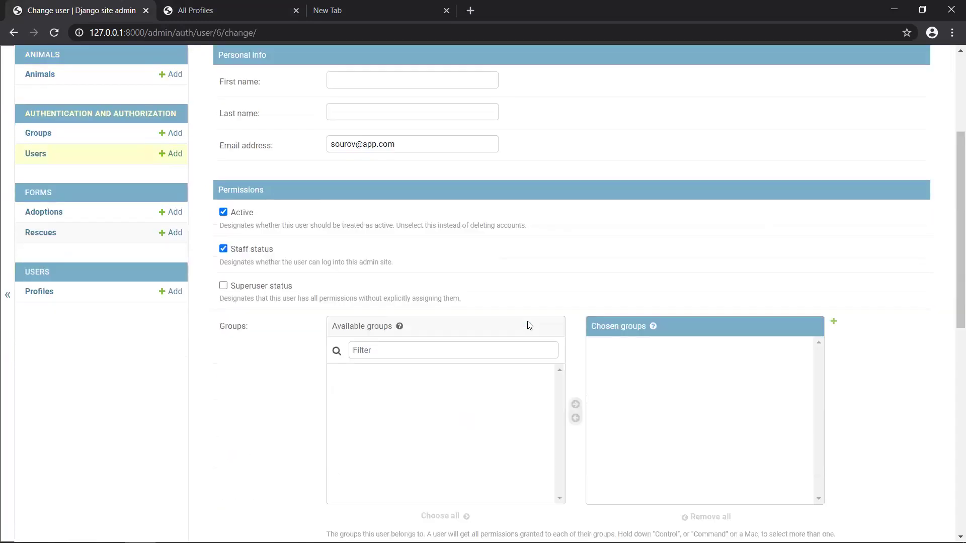
{"action": "left_click", "coordinate": [902, 486]}
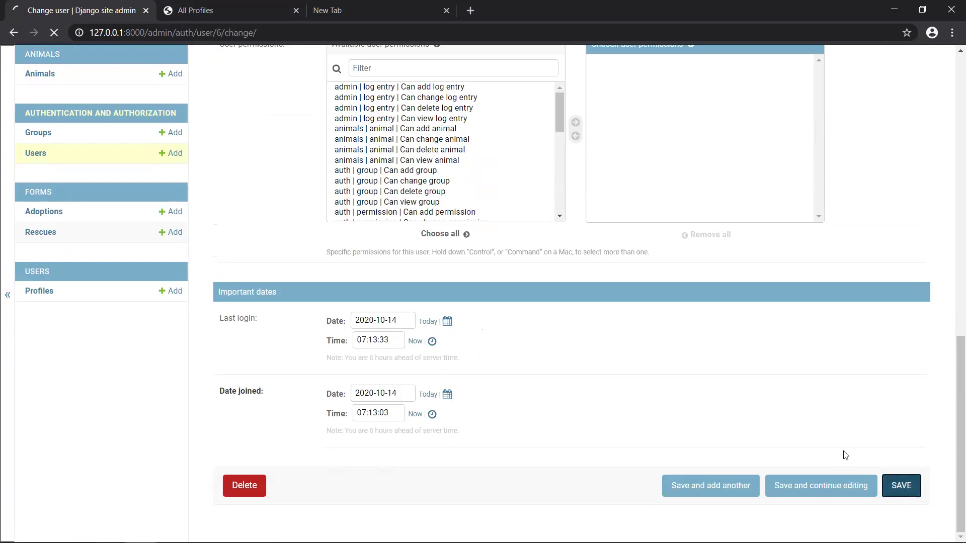
- Reload all profiles and open the promoted user's profile showing the Admin badge
{"action": "left_click", "coordinate": [195, 9]}
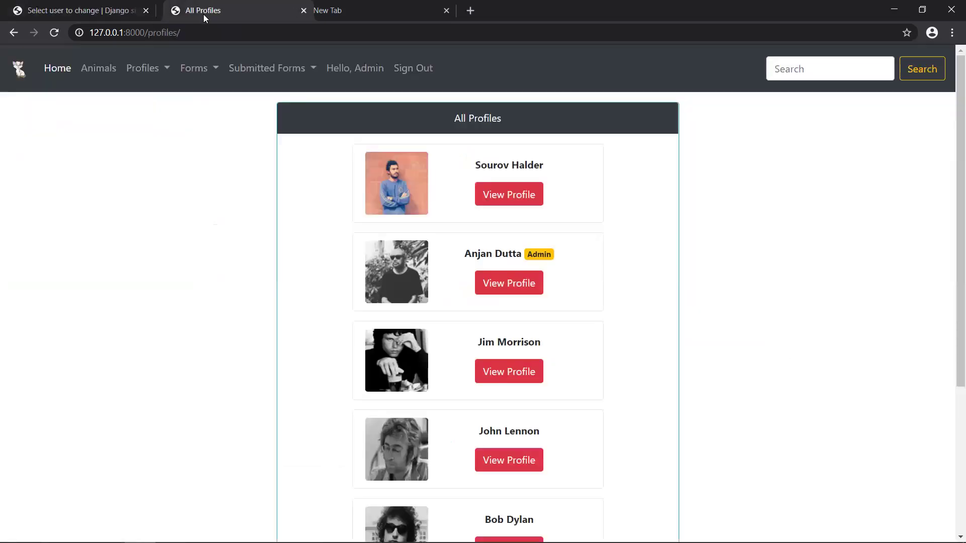
{"action": "key", "text": "F5"}
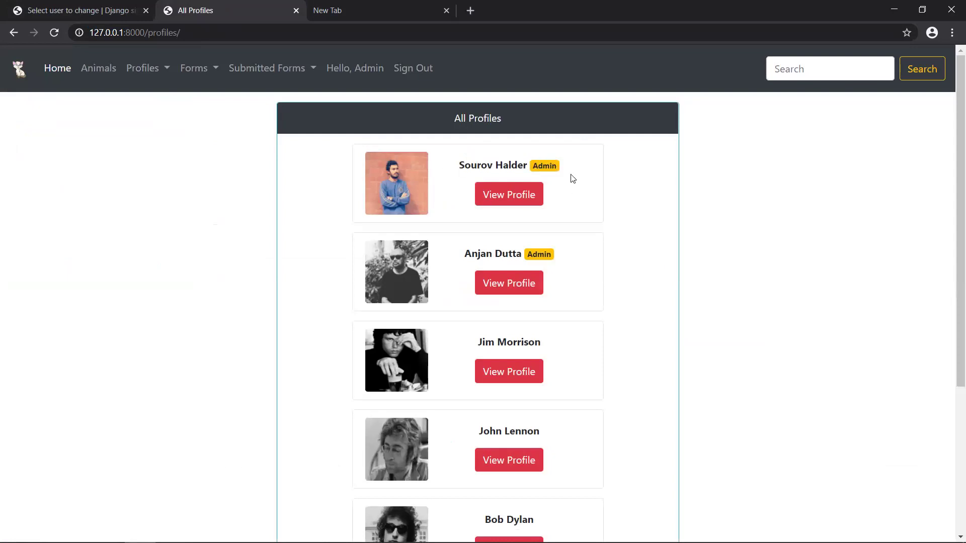
{"action": "left_click", "coordinate": [511, 203]}
{"action": "scroll", "coordinate": [649, 367], "scroll_direction": "down", "scroll_amount": 3}
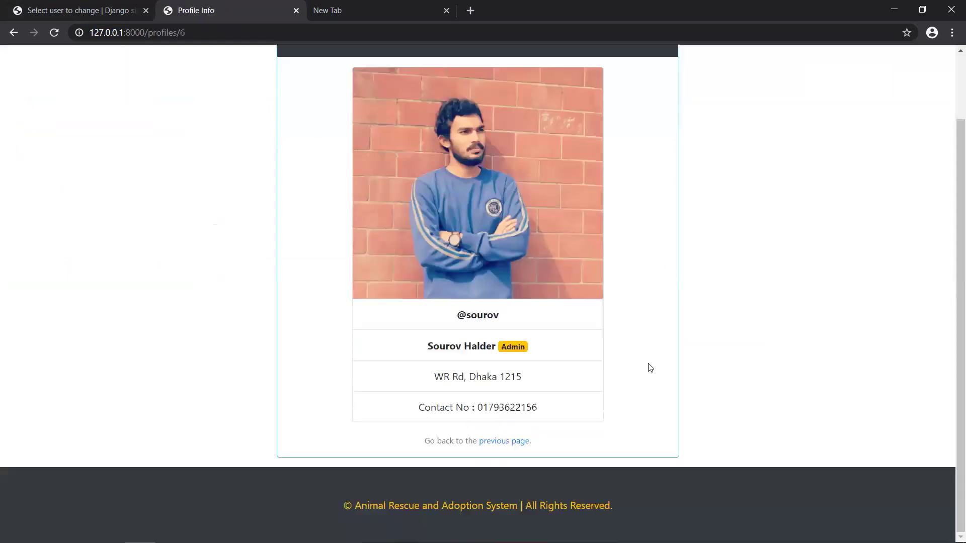
{"action": "scroll", "coordinate": [560, 413], "scroll_direction": "up", "scroll_amount": 2}
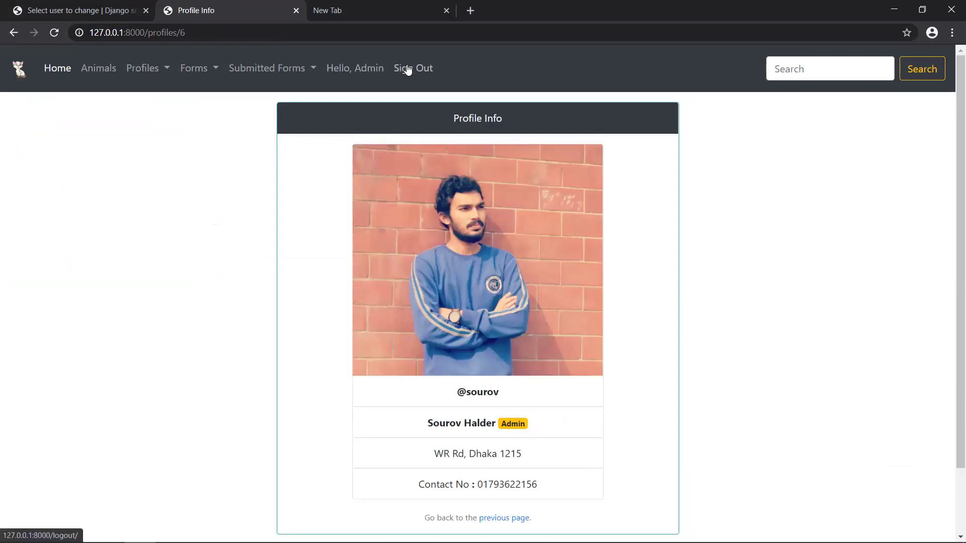
- From the home page, search the animals for 'cat' and then 'rabbit'
{"action": "left_click", "coordinate": [48, 69]}
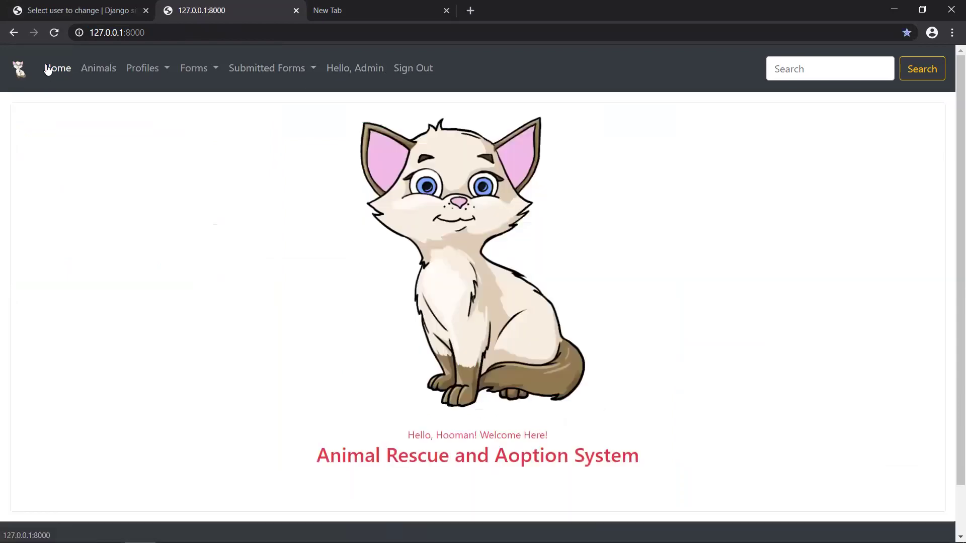
{"action": "left_click", "coordinate": [845, 77]}
{"action": "type", "text": "cat"}
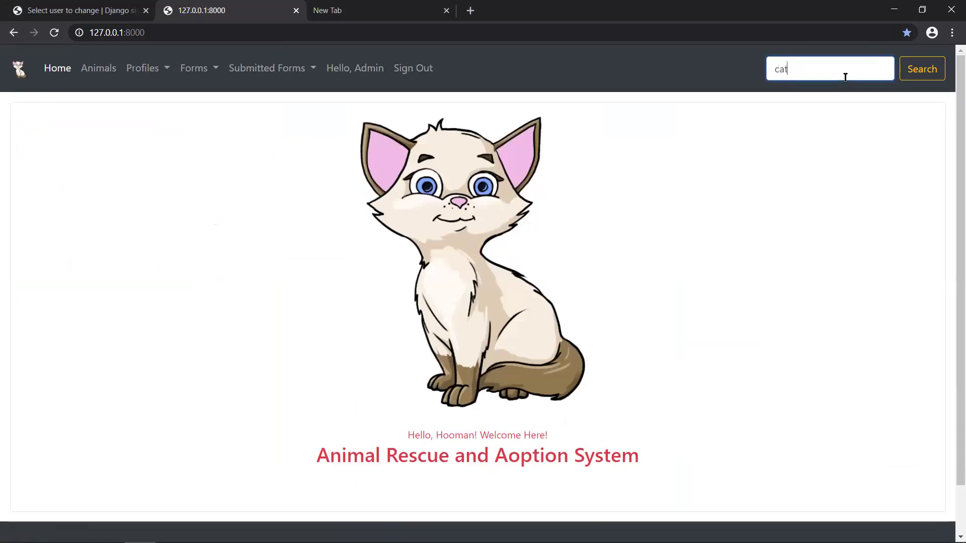
{"action": "key", "text": "Return"}
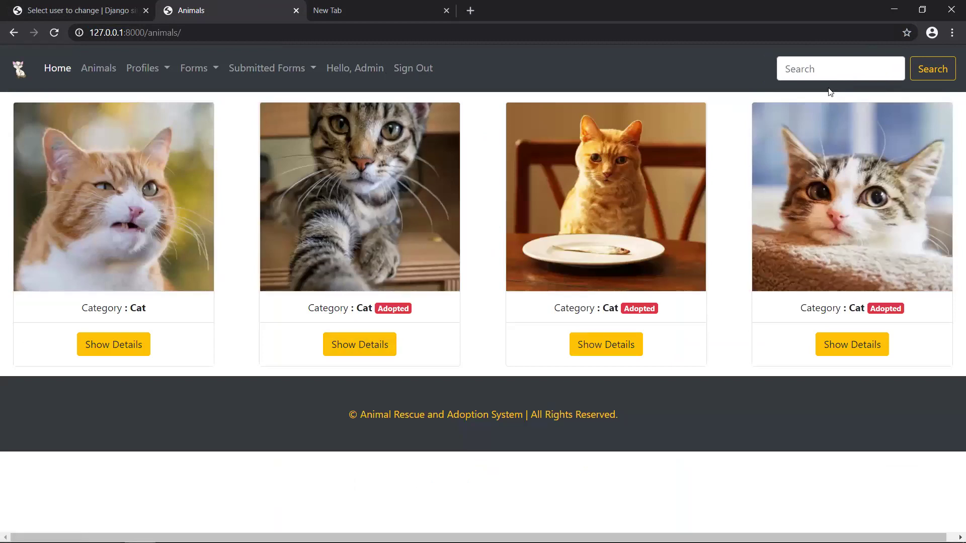
{"action": "left_click", "coordinate": [819, 75]}
{"action": "type", "text": "rabbit"}
{"action": "key", "text": "Return"}
- Search the animals for 'female' and then 'male', reviewing the male results
{"action": "left_click", "coordinate": [868, 68]}
{"action": "type", "text": "female"}
{"action": "key", "text": "Return"}
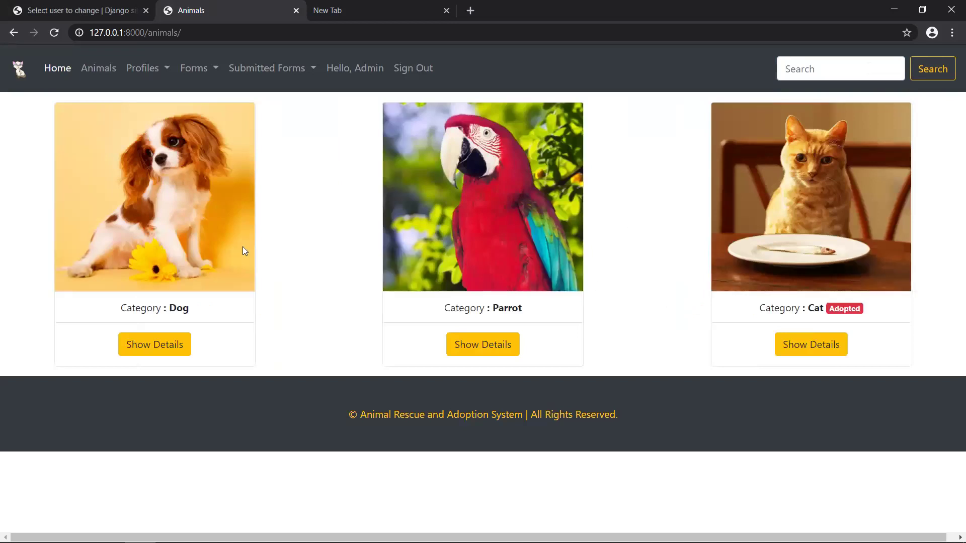
{"action": "left_click", "coordinate": [847, 62]}
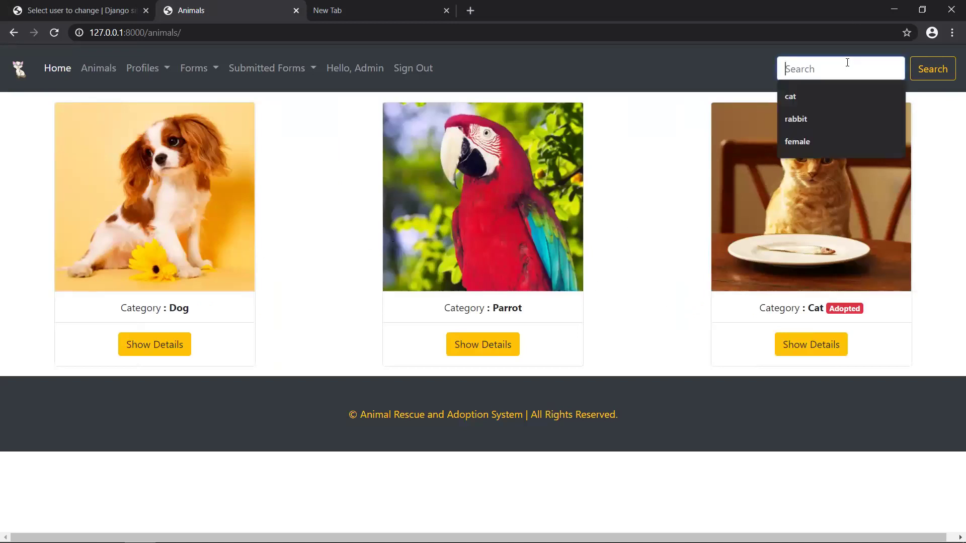
{"action": "type", "text": "male"}
{"action": "key", "text": "Return"}
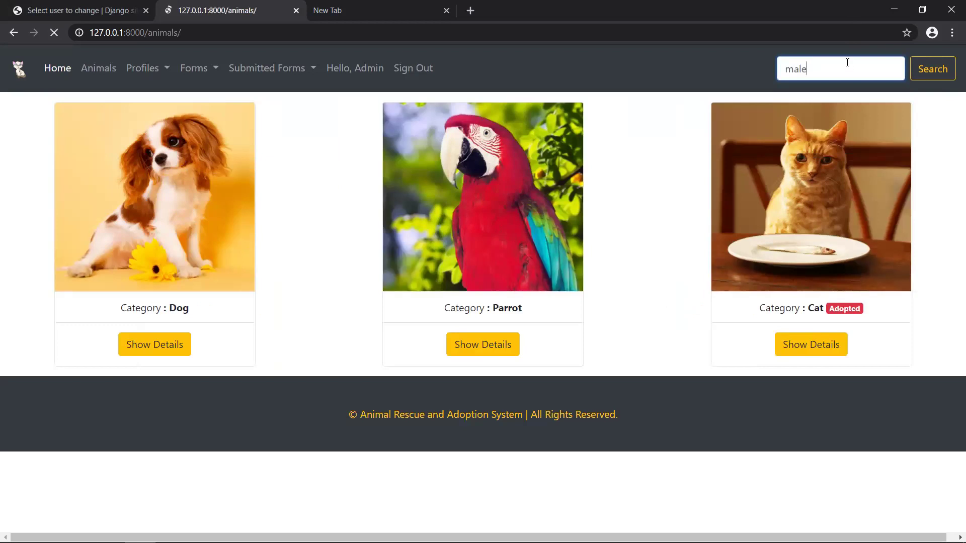
{"action": "scroll", "coordinate": [507, 324], "scroll_direction": "down", "scroll_amount": 4}
{"action": "scroll", "coordinate": [507, 323], "scroll_direction": "up", "scroll_amount": 4}
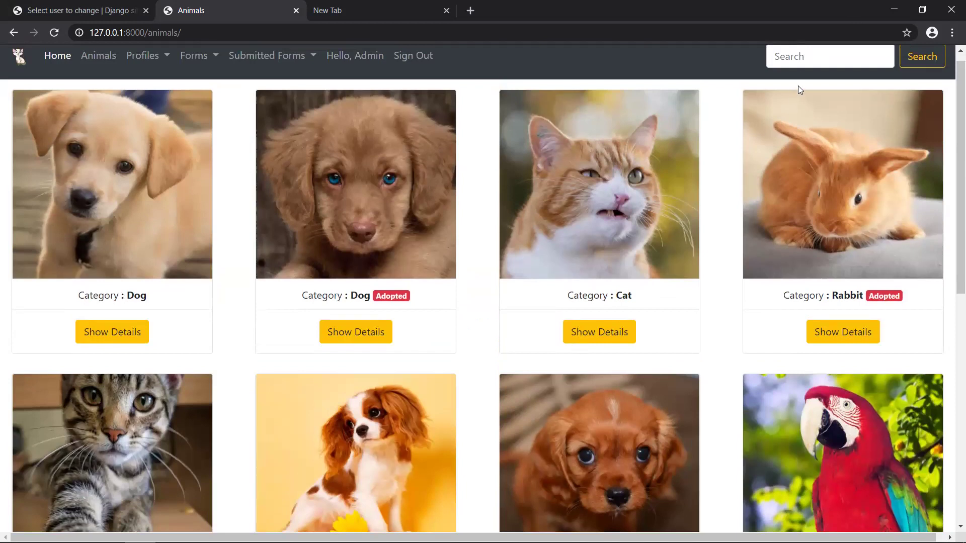
{"action": "scroll", "coordinate": [725, 187], "scroll_direction": "up", "scroll_amount": 1}
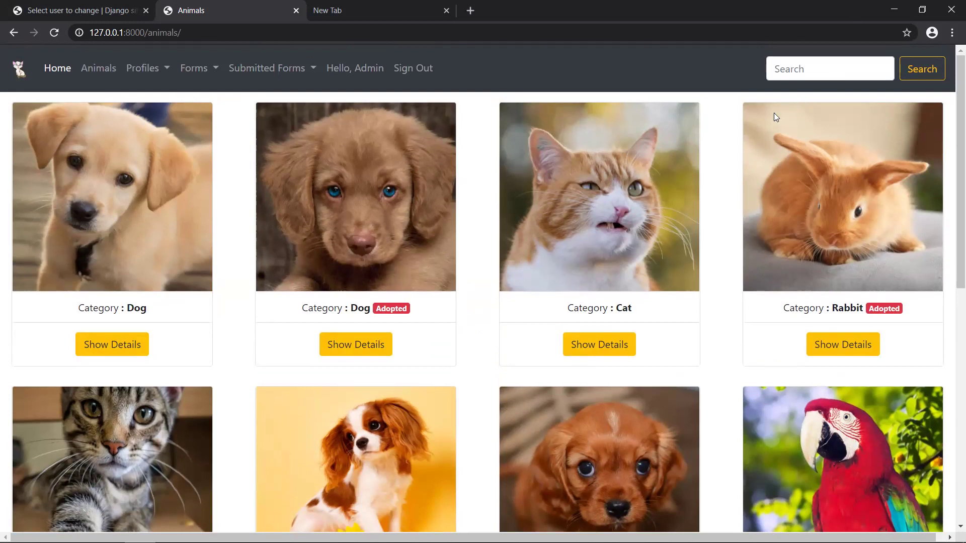
- Dismiss the search suggestions and open the admin's own profile via Hello, Admin
{"action": "left_click", "coordinate": [803, 68]}
{"action": "left_click", "coordinate": [699, 93]}
{"action": "left_click", "coordinate": [280, 35]}
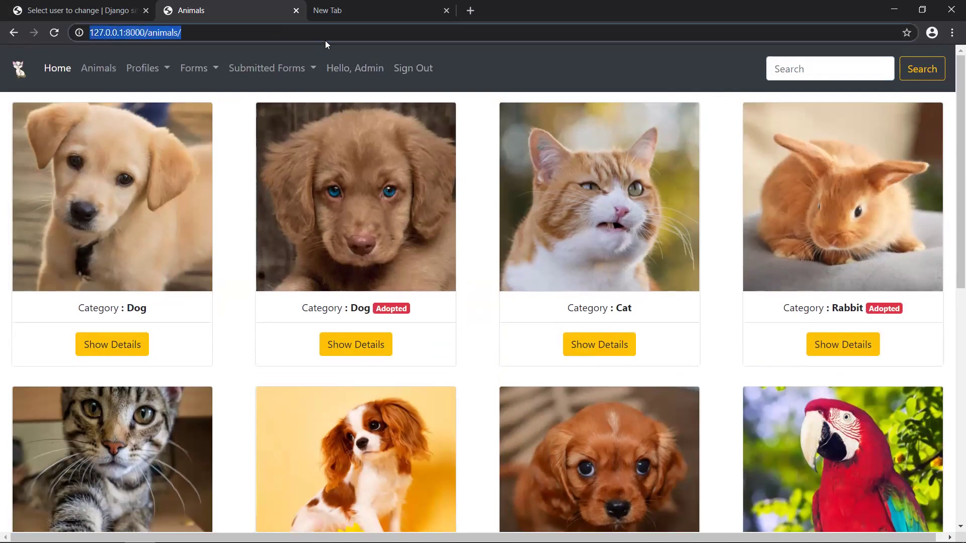
{"action": "left_click", "coordinate": [353, 74]}
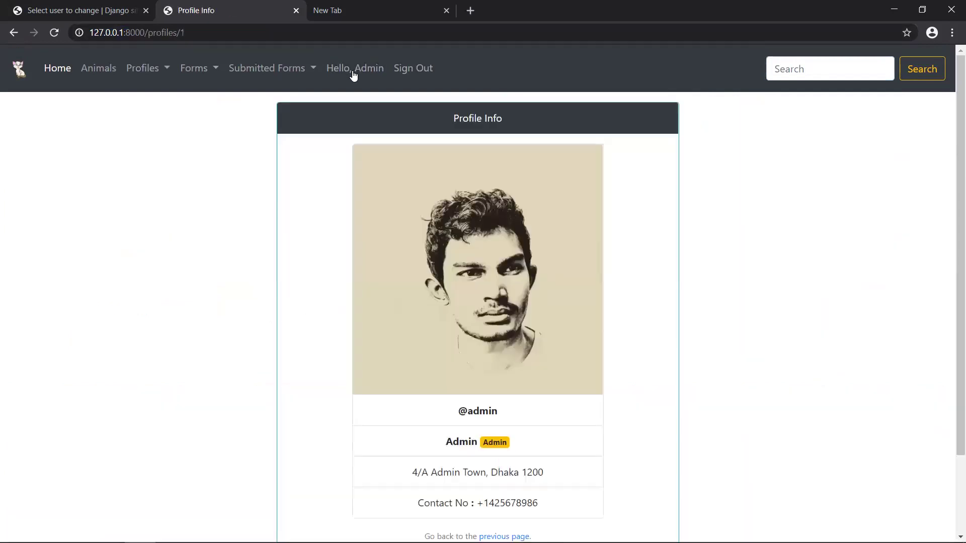
- Open Submitted Forms > Rescue Forms, showing forms 4–7 pending and 1, 2, 3, 8 closed
{"action": "left_click", "coordinate": [299, 75]}
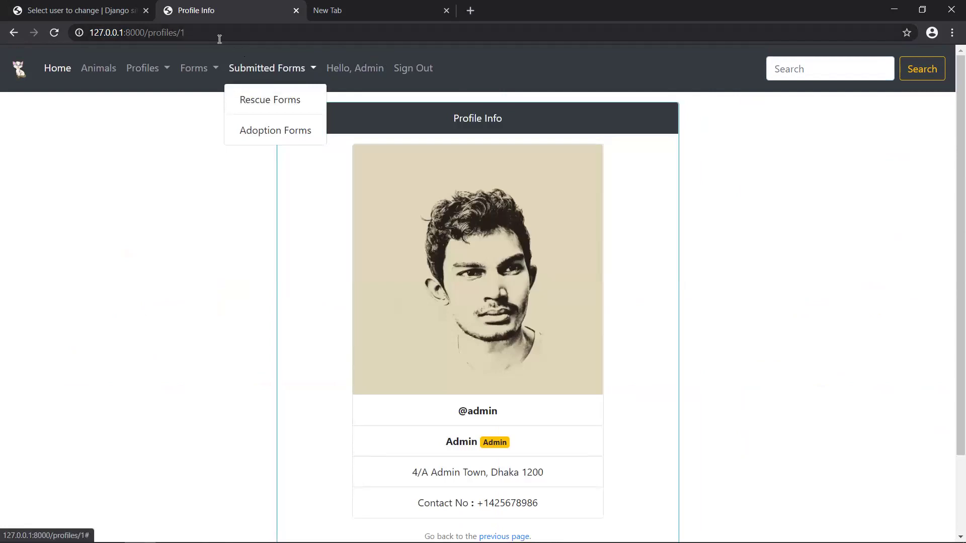
{"action": "left_click", "coordinate": [286, 100]}
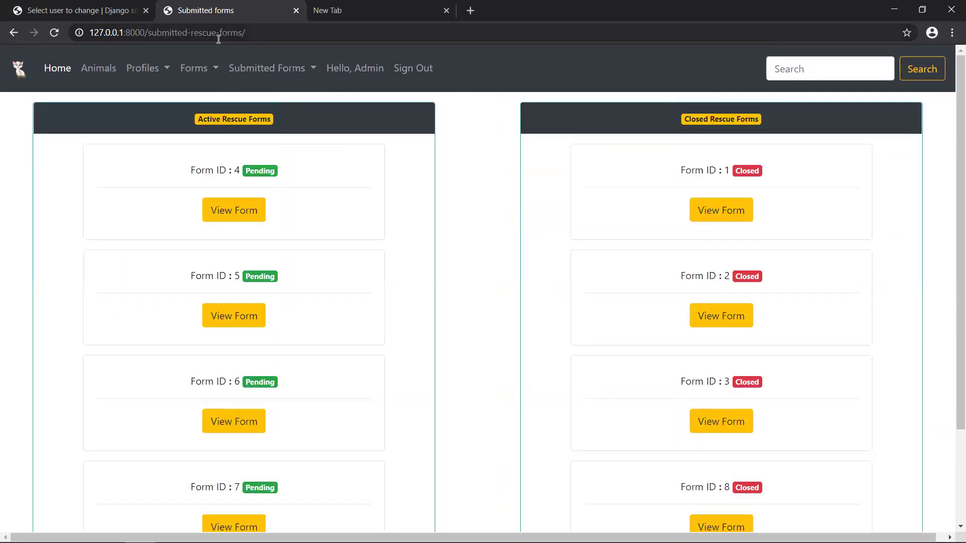
{"action": "left_click_drag", "start_coordinate": [256, 34], "coordinate": [90, 37]}
{"action": "key", "text": "ctrl+c"}
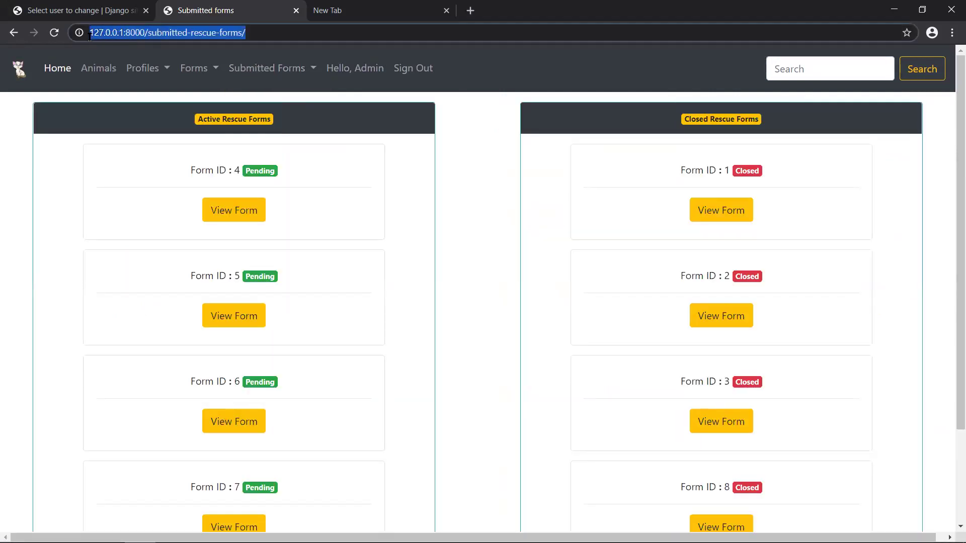
{"action": "left_click", "coordinate": [2, 166]}
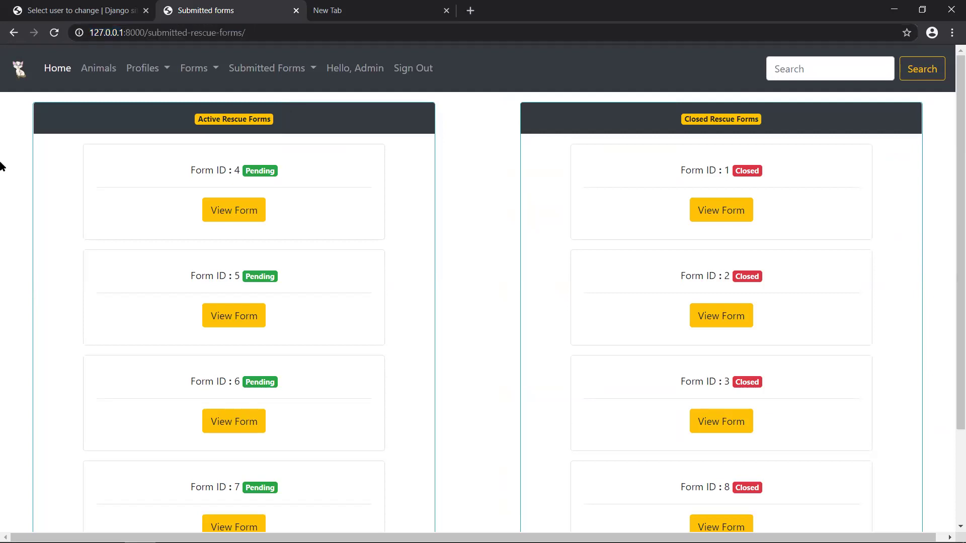
- Sign the admin out and sign back in with a regular user's account
{"action": "left_click", "coordinate": [413, 71]}
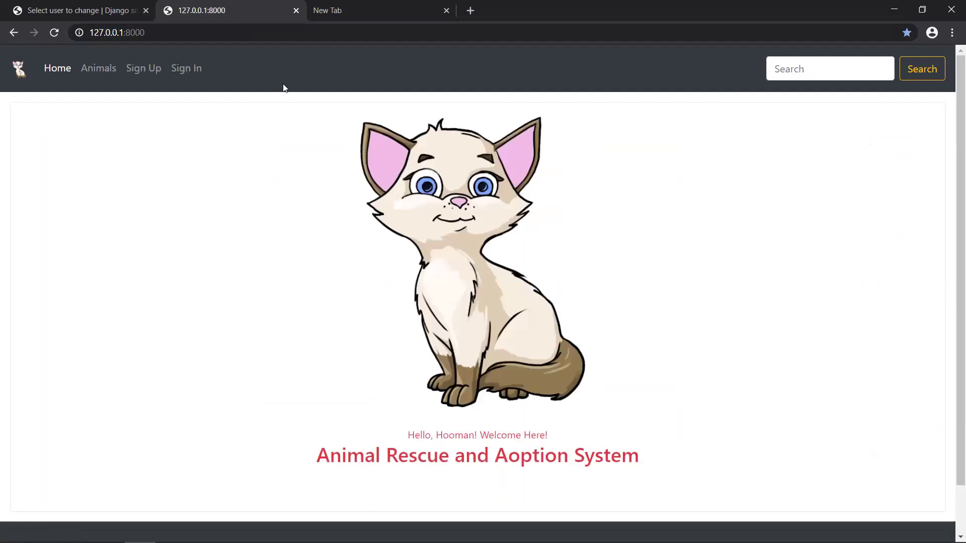
{"action": "left_click", "coordinate": [197, 72]}
{"action": "double_click", "coordinate": [472, 181]}
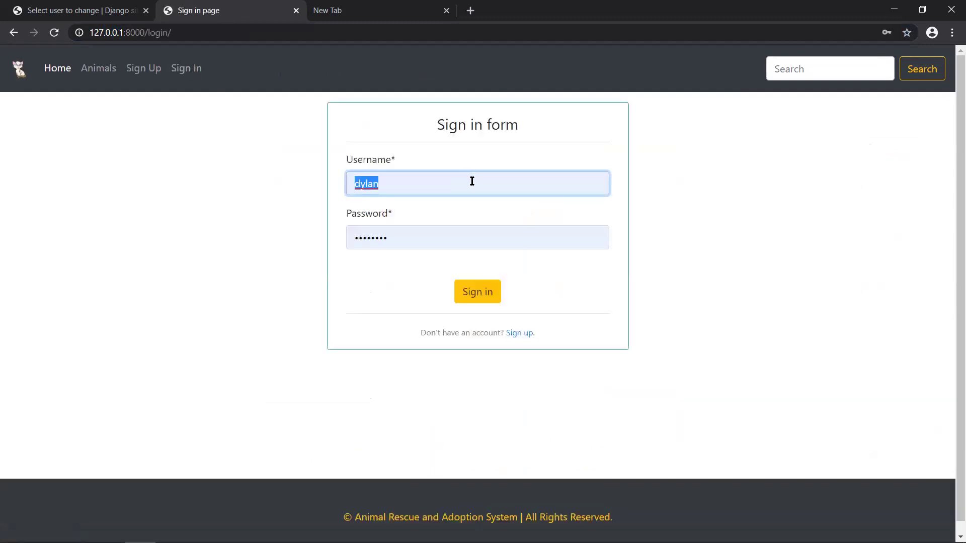
{"action": "type", "text": "lenn"}
{"action": "left_click", "coordinate": [442, 207]}
{"action": "left_click", "coordinate": [497, 297]}
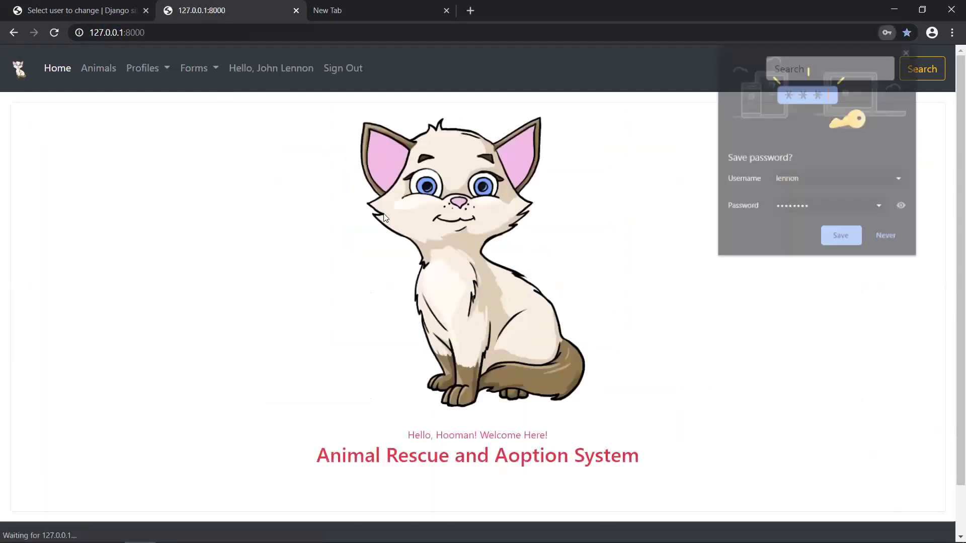
- Paste the submitted rescue forms address and try opening it as the regular user
{"action": "left_click", "coordinate": [278, 35]}
{"action": "left_click", "coordinate": [278, 34]}
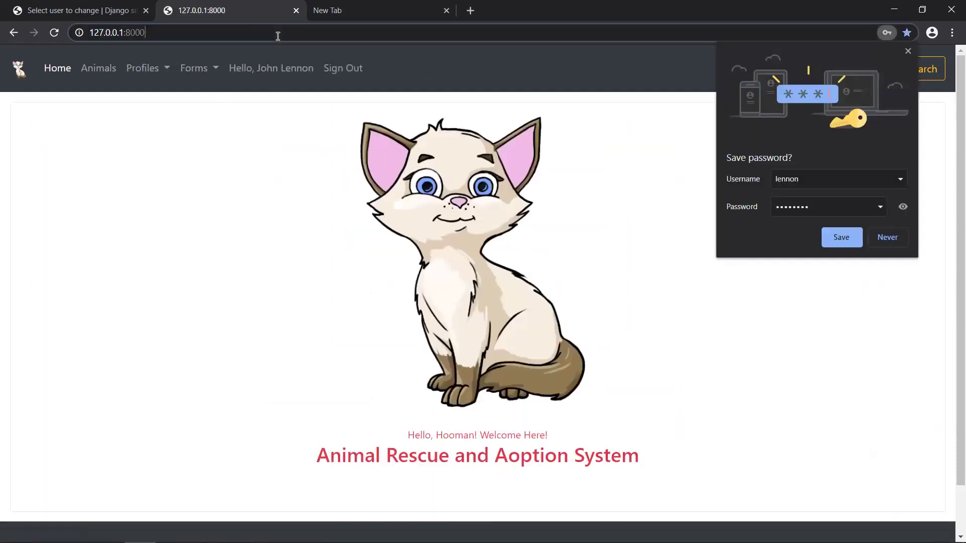
{"action": "key", "text": "ctrl+a"}
{"action": "key", "text": "ctrl+v"}
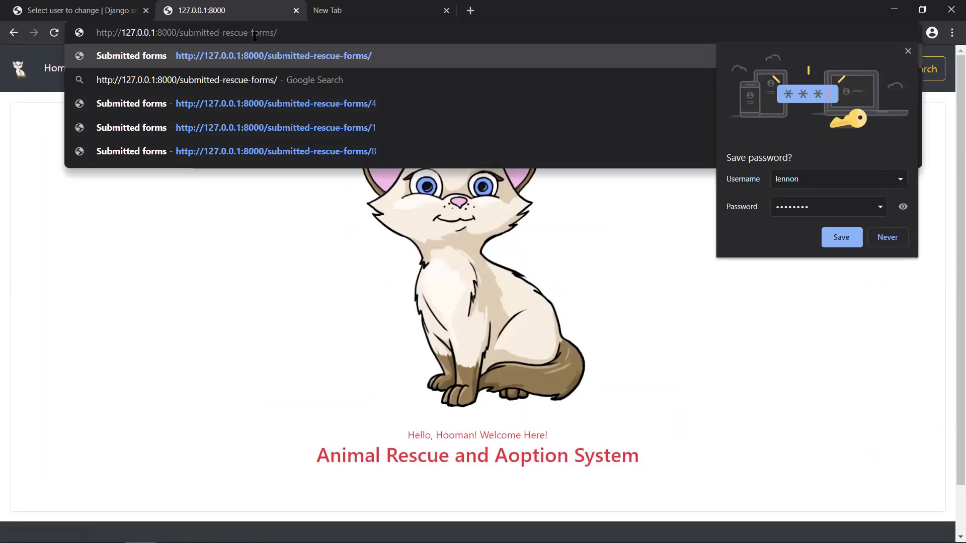
{"action": "left_click_drag", "start_coordinate": [180, 33], "coordinate": [207, 33]}
{"action": "left_click", "coordinate": [908, 49]}
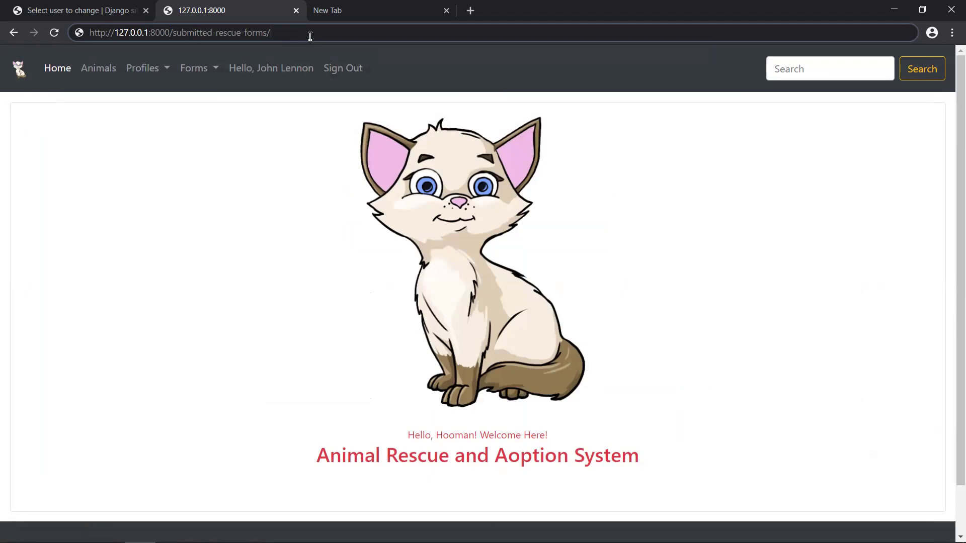
{"action": "key", "text": "Return"}
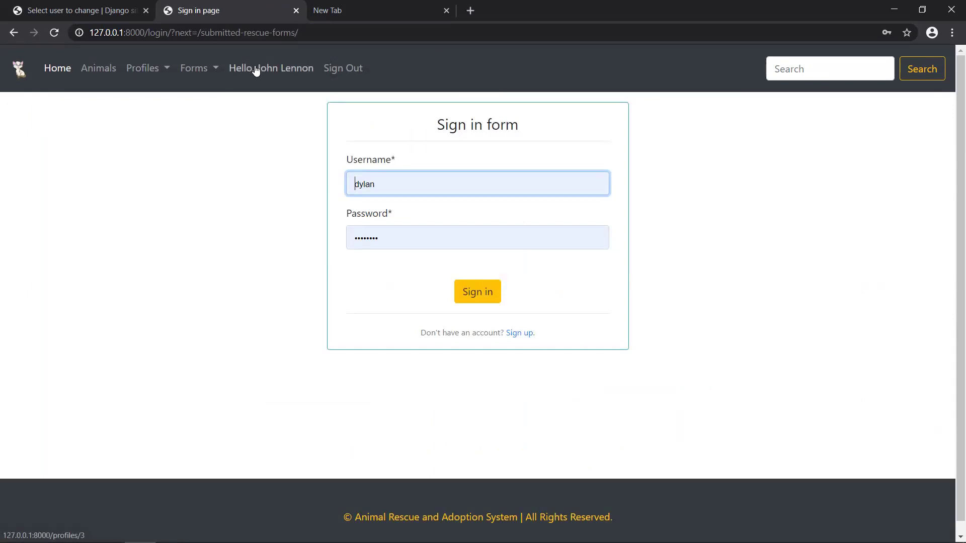
- Browse the forms list and the home page as the regular user
{"action": "left_click", "coordinate": [197, 72]}
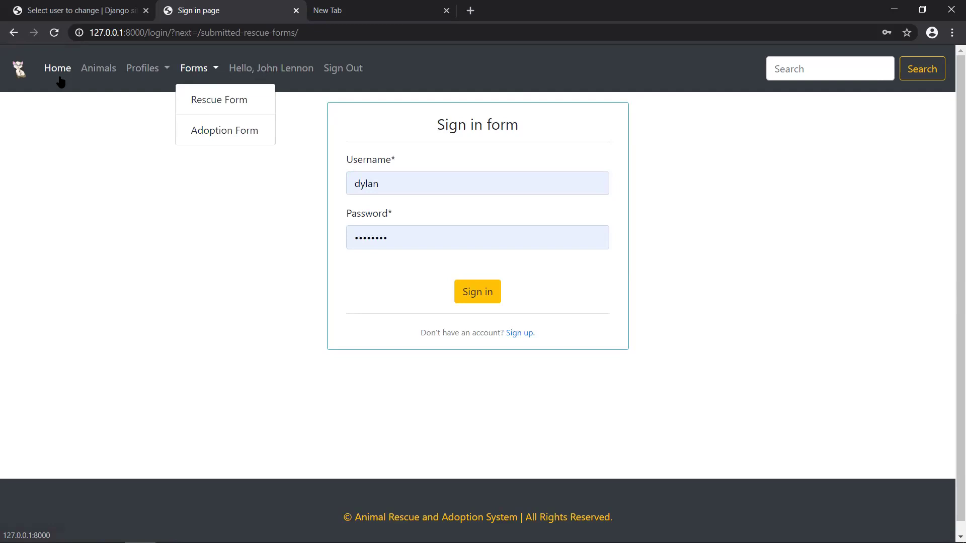
{"action": "left_click", "coordinate": [59, 70]}
{"action": "scroll", "coordinate": [471, 254], "scroll_direction": "down", "scroll_amount": 2}
{"action": "scroll", "coordinate": [471, 254], "scroll_direction": "up", "scroll_amount": 2}
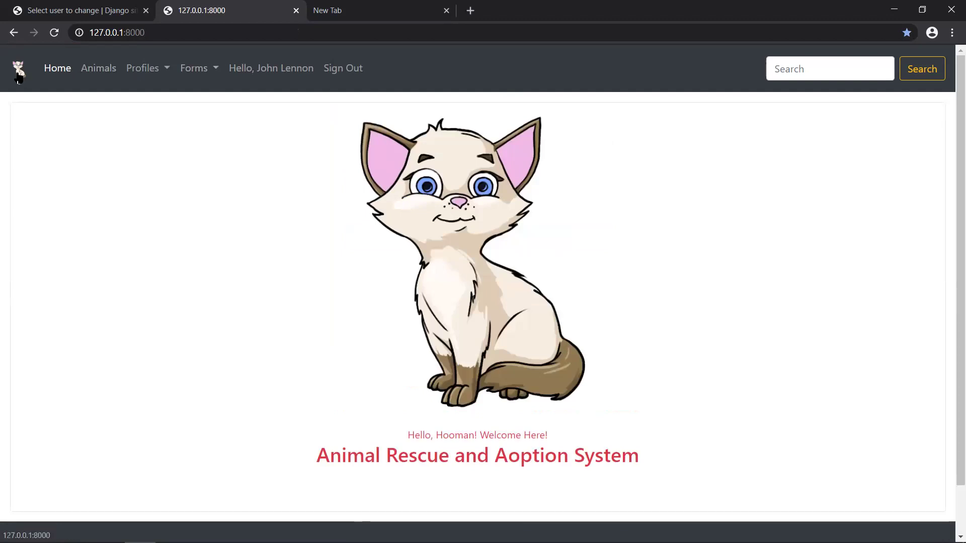
{"action": "left_click", "coordinate": [20, 70]}
- View the animals list, return to the home page, and sign out
{"action": "left_click", "coordinate": [98, 71]}
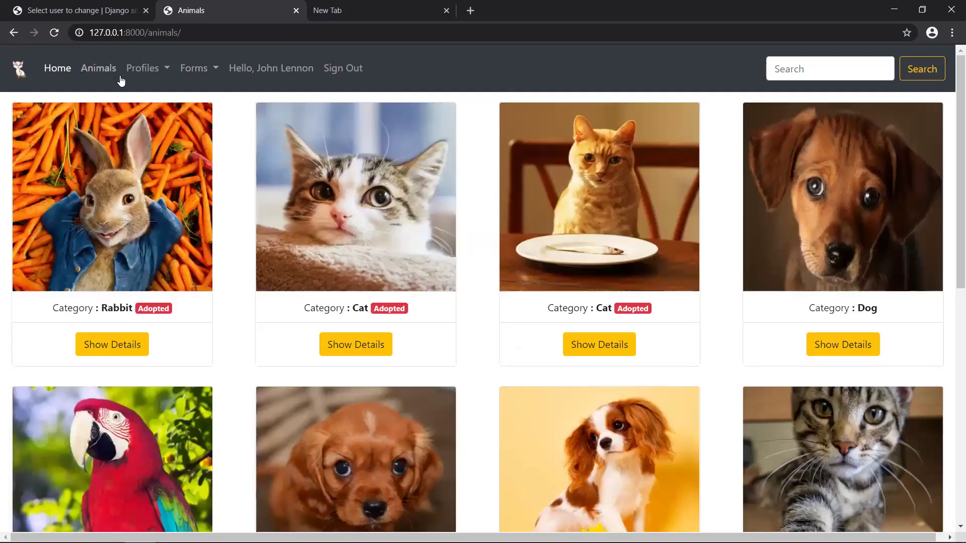
{"action": "left_click", "coordinate": [17, 73]}
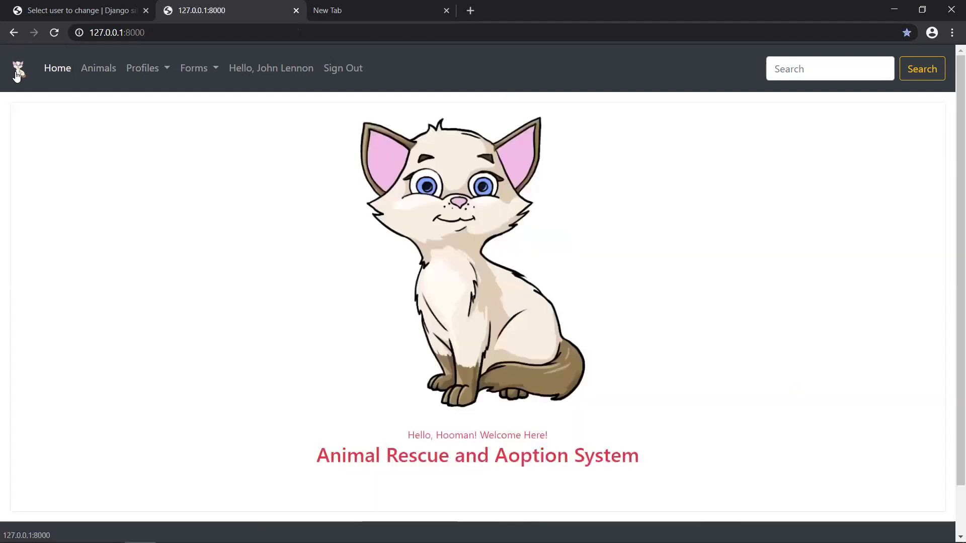
{"action": "scroll", "coordinate": [315, 308], "scroll_direction": "down", "scroll_amount": 1}
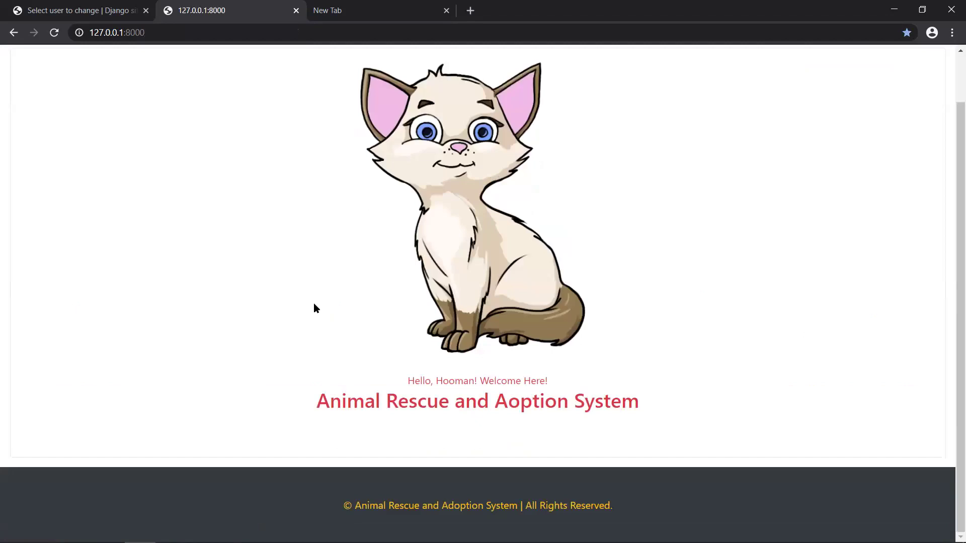
{"action": "scroll", "coordinate": [315, 305], "scroll_direction": "up", "scroll_amount": 1}
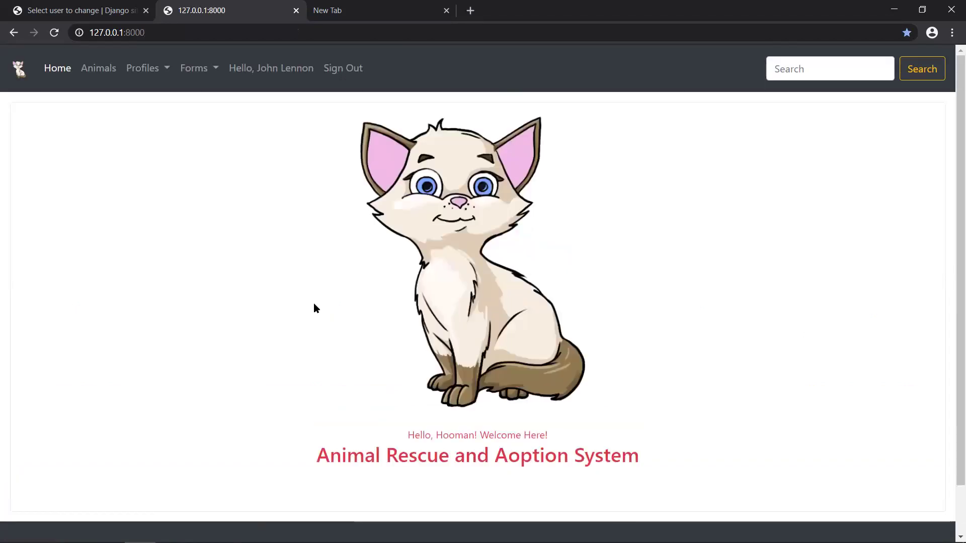
{"action": "left_click", "coordinate": [345, 70]}
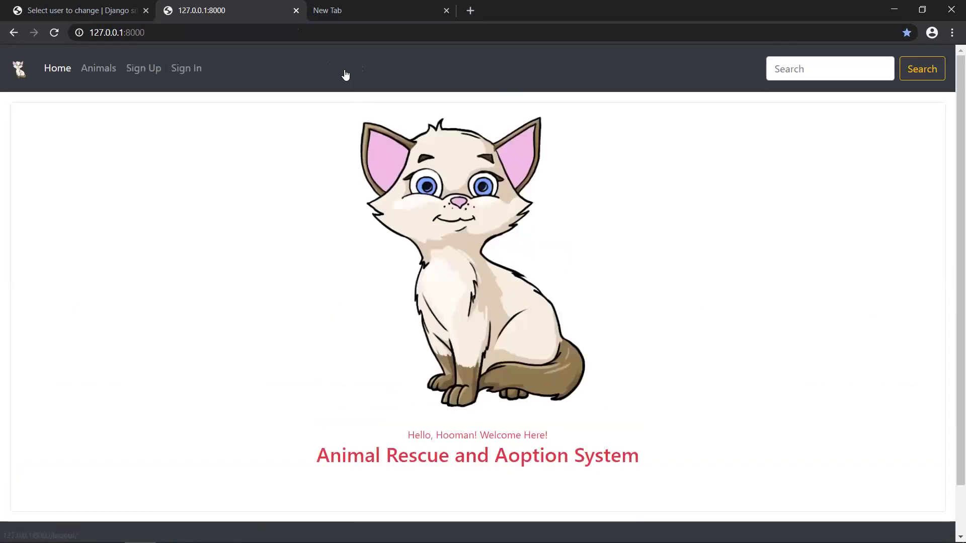